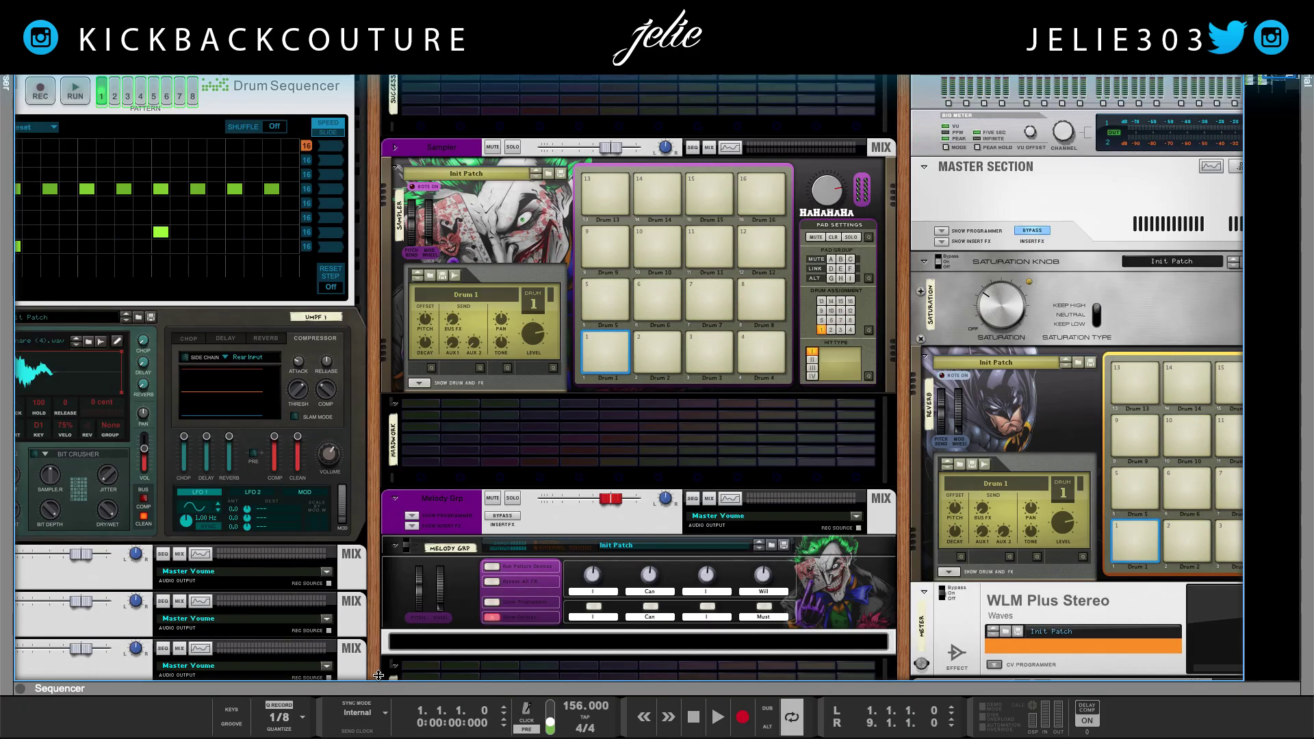
- Audition loops from the [KC] Fire collection and place Warlock 160bpm.wav at bar 1 on a new audio track
drag(379, 676, 252, 203)
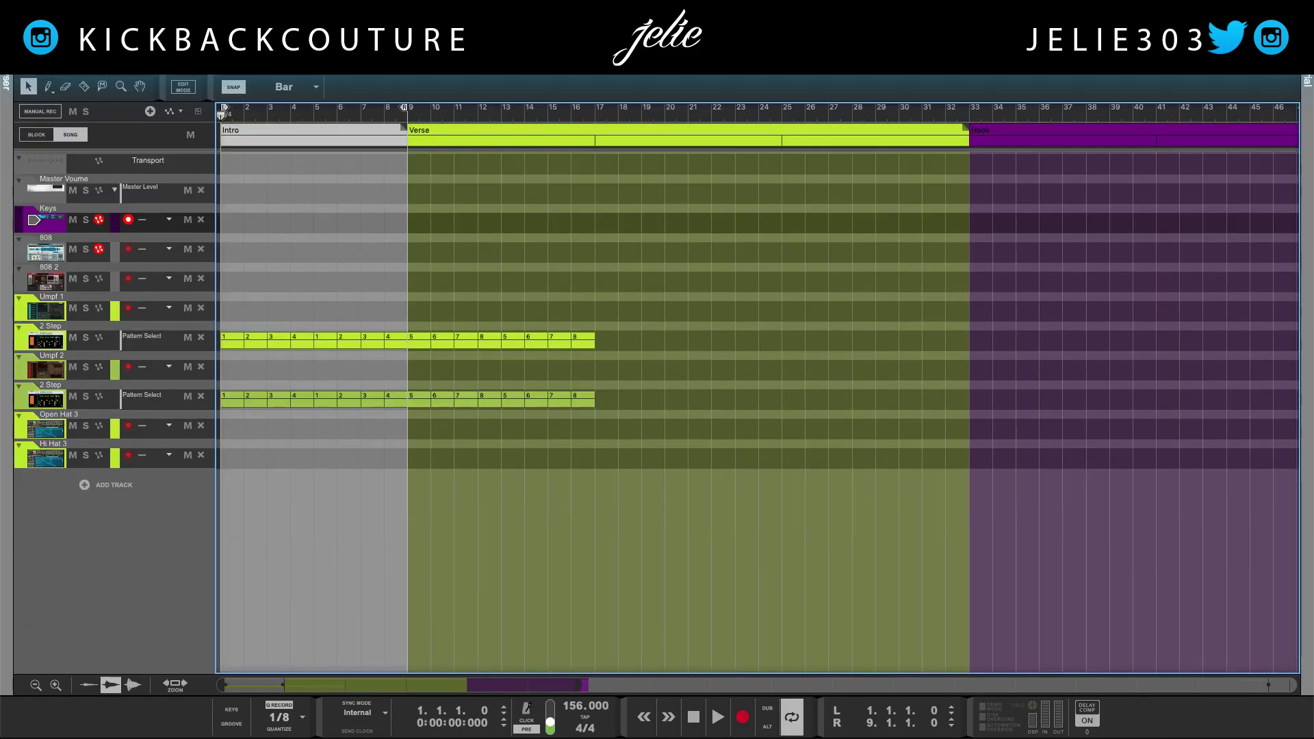
key(F3)
click(73, 558)
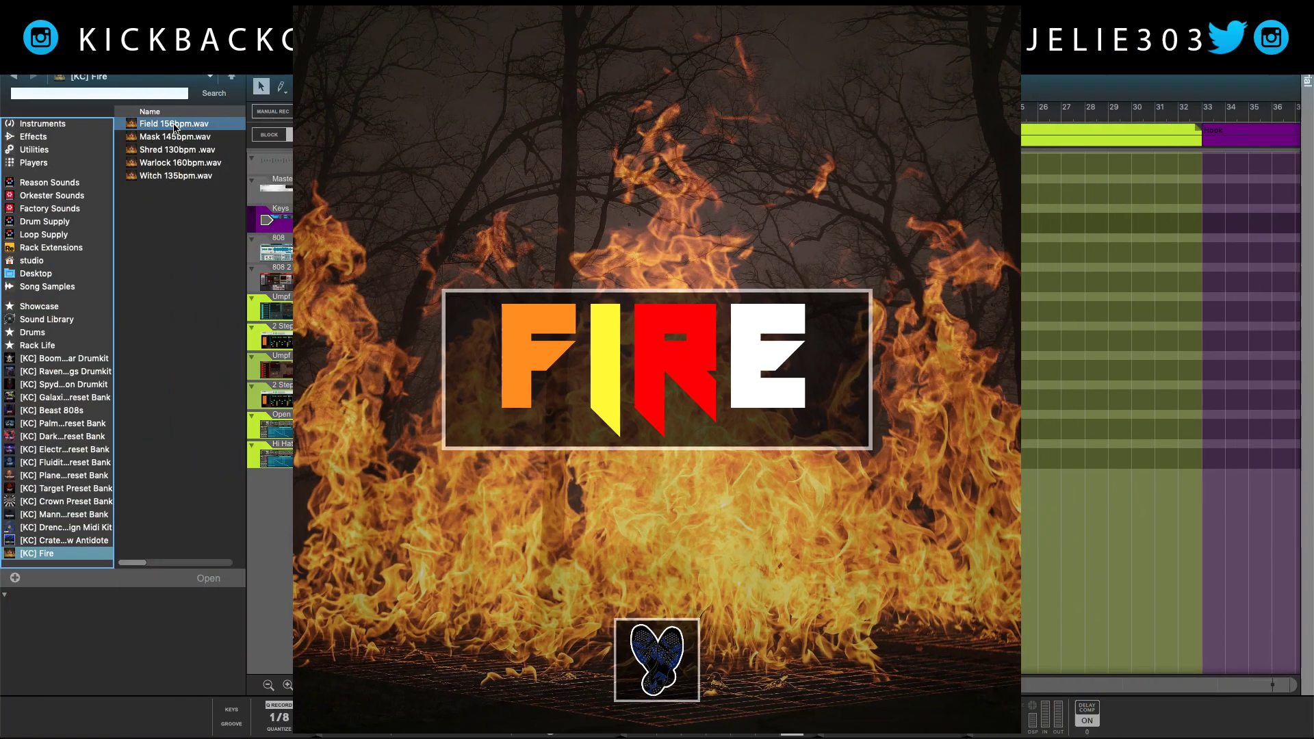
click(174, 126)
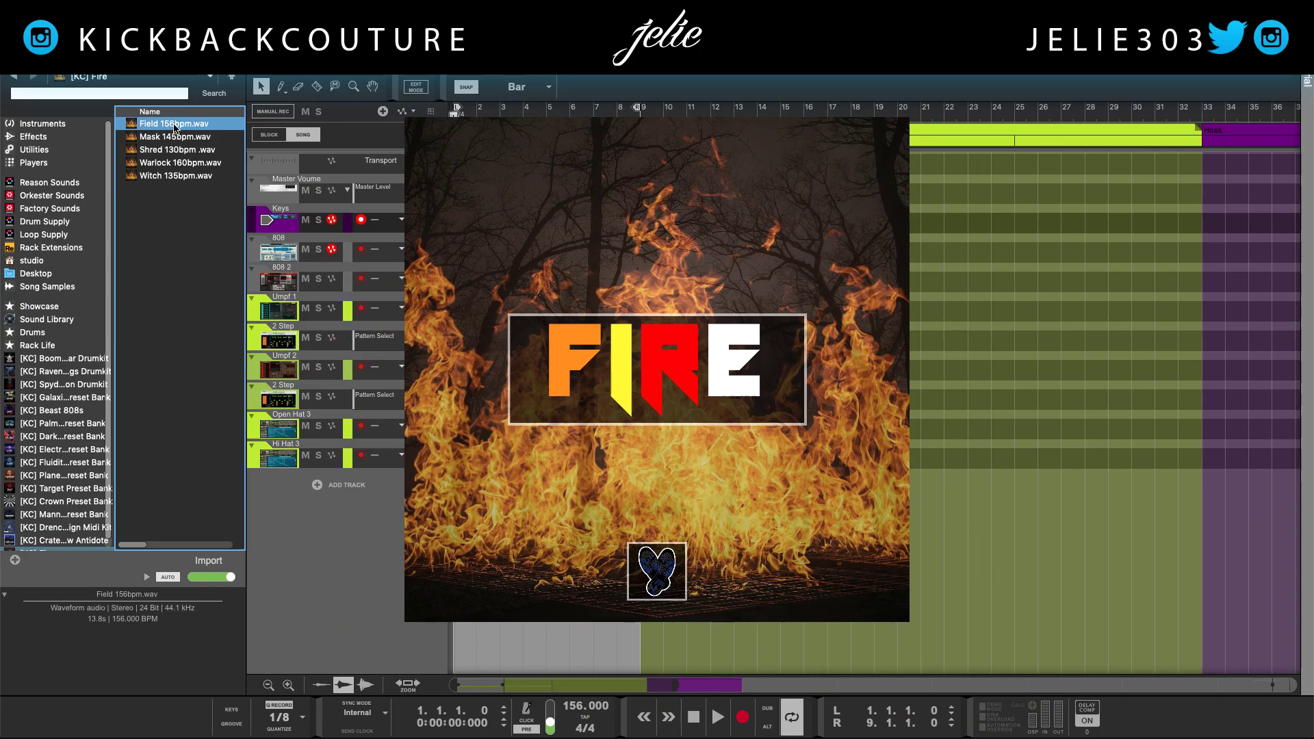
click(171, 139)
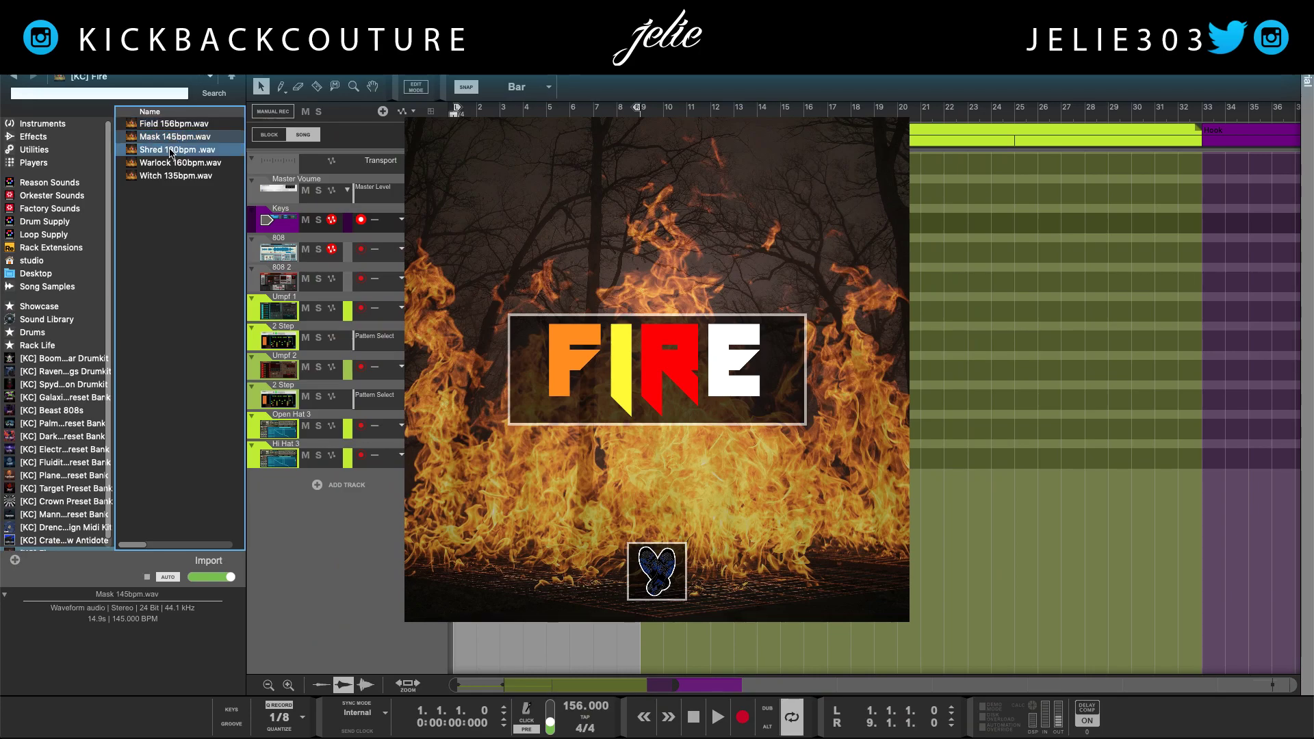
click(175, 165)
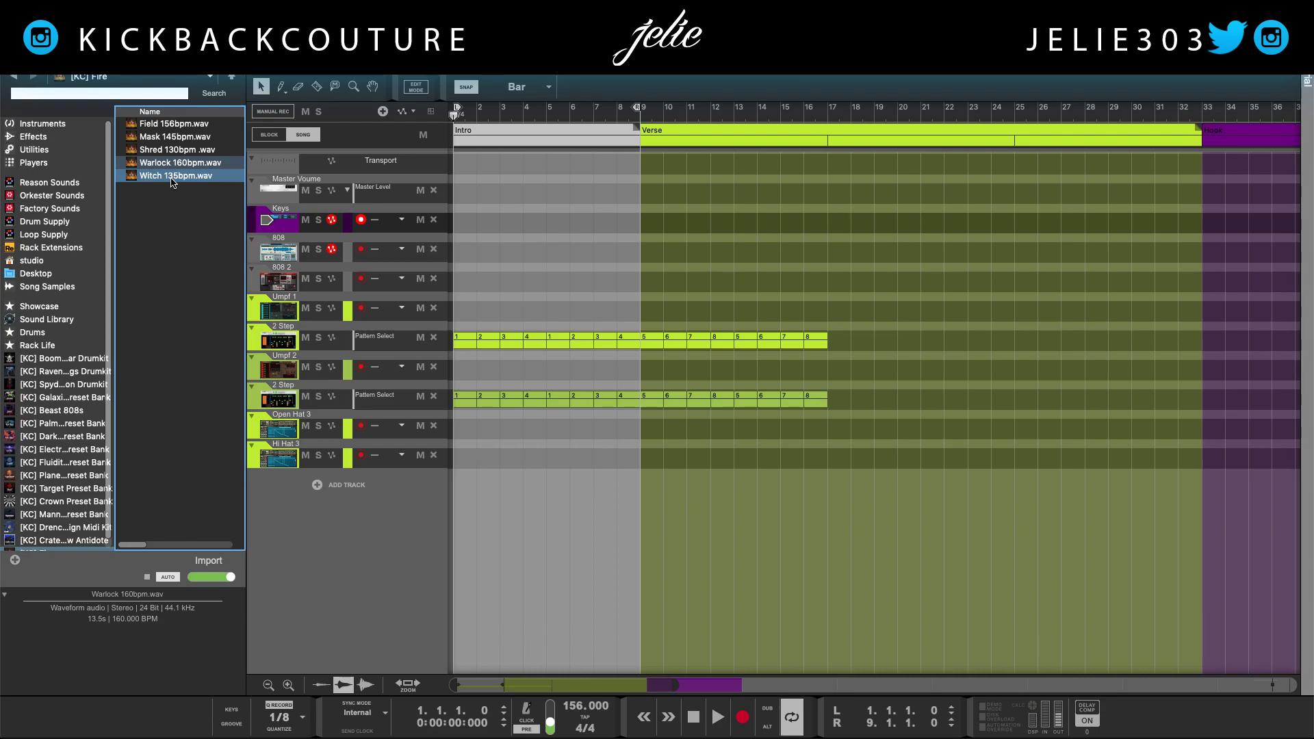
click(172, 179)
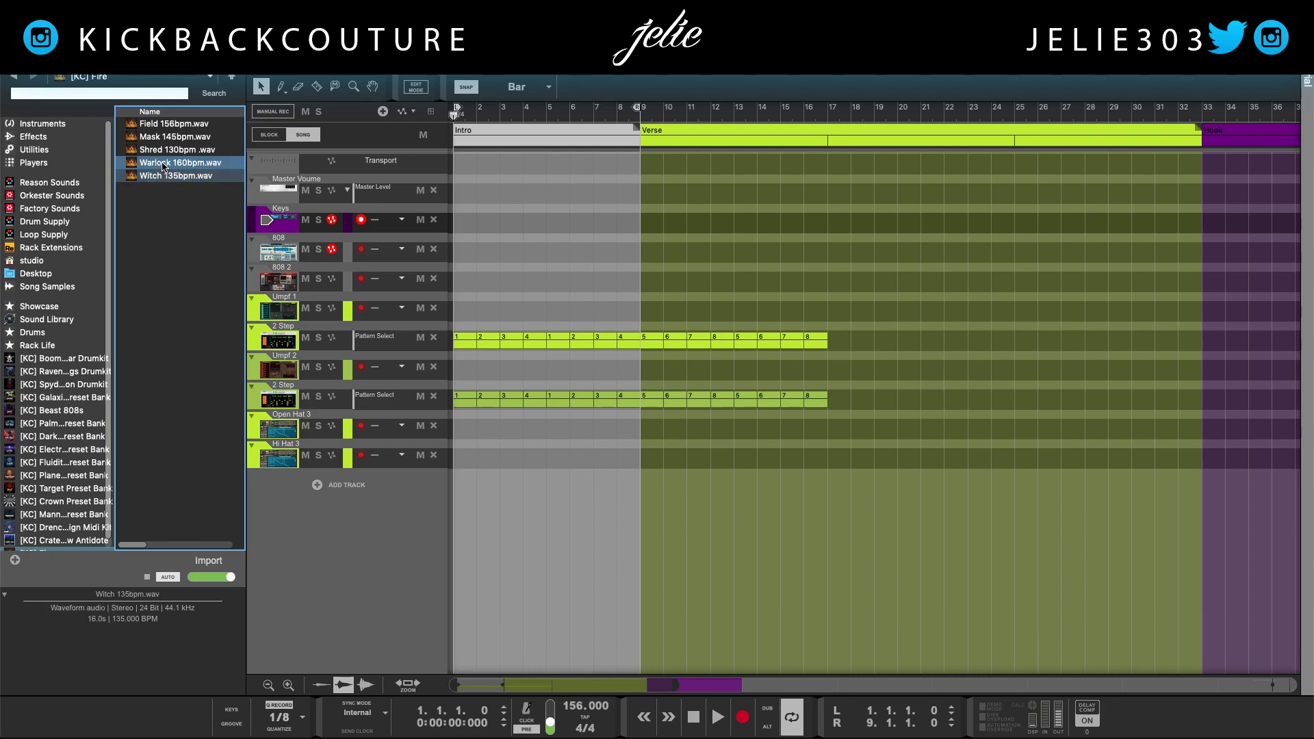
drag(164, 166, 457, 208)
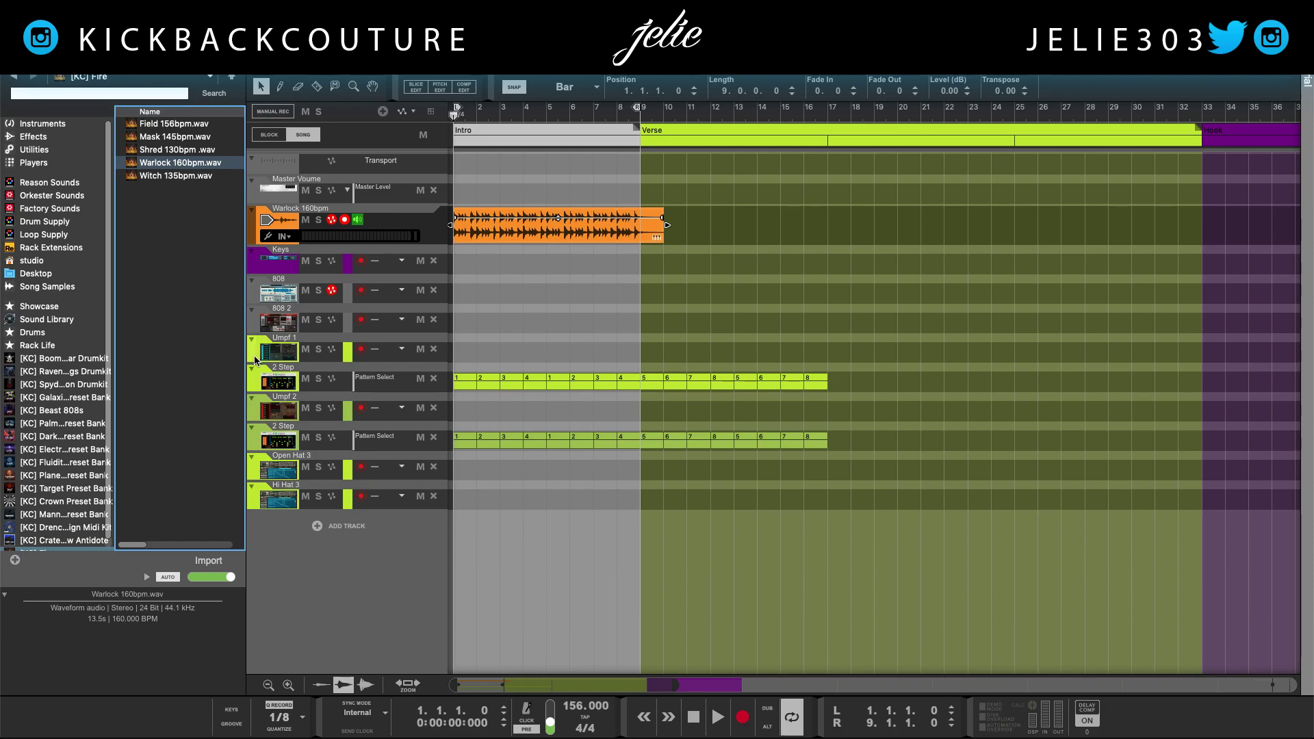
key(F3)
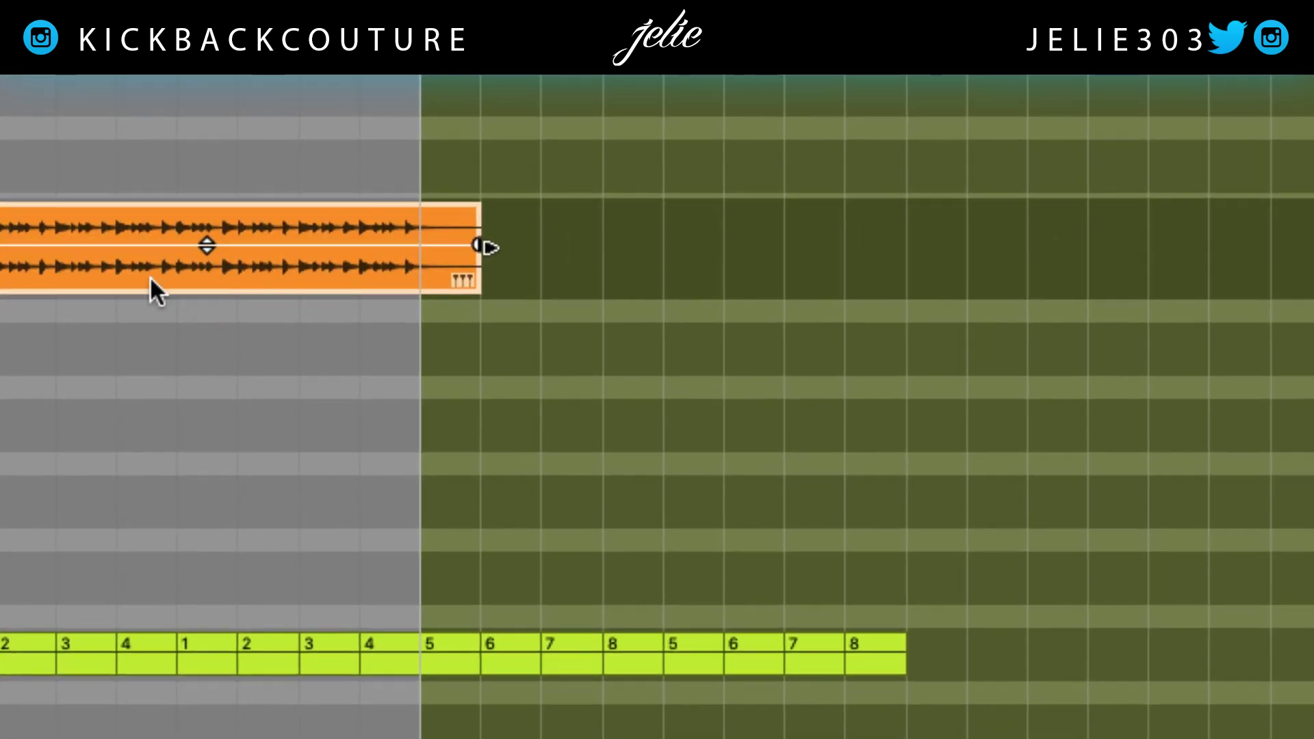
- Trim the Warlock 160bpm clip to 8 bars and lower its level to -8.29 dB
click(2, 277)
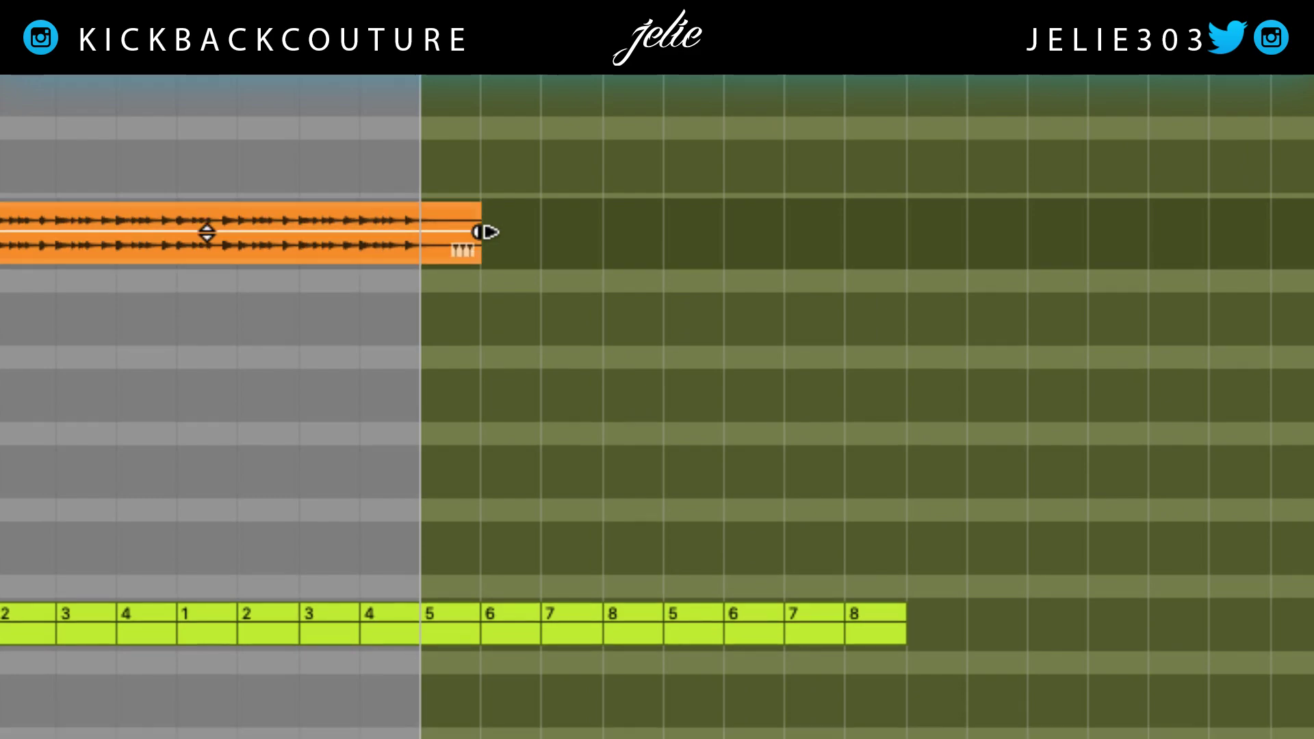
scroll(50, 402, up, 6)
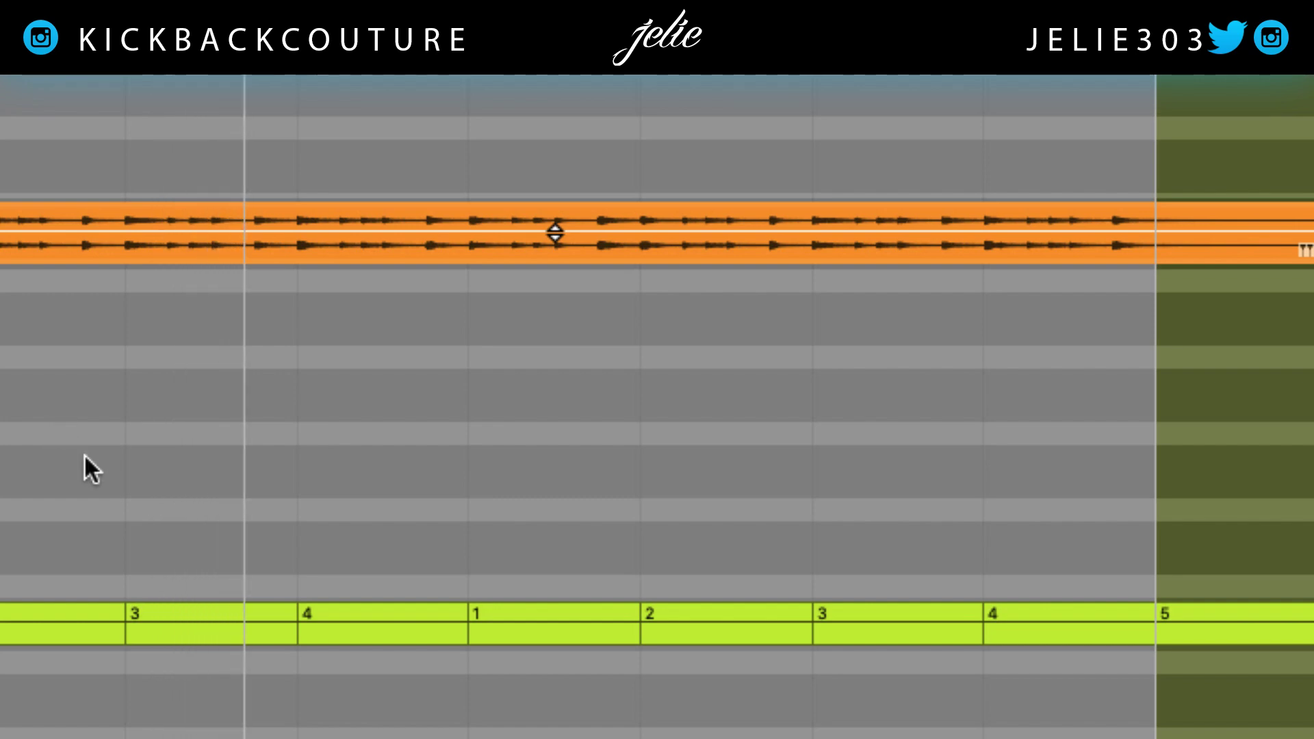
scroll(85, 454, left, 3)
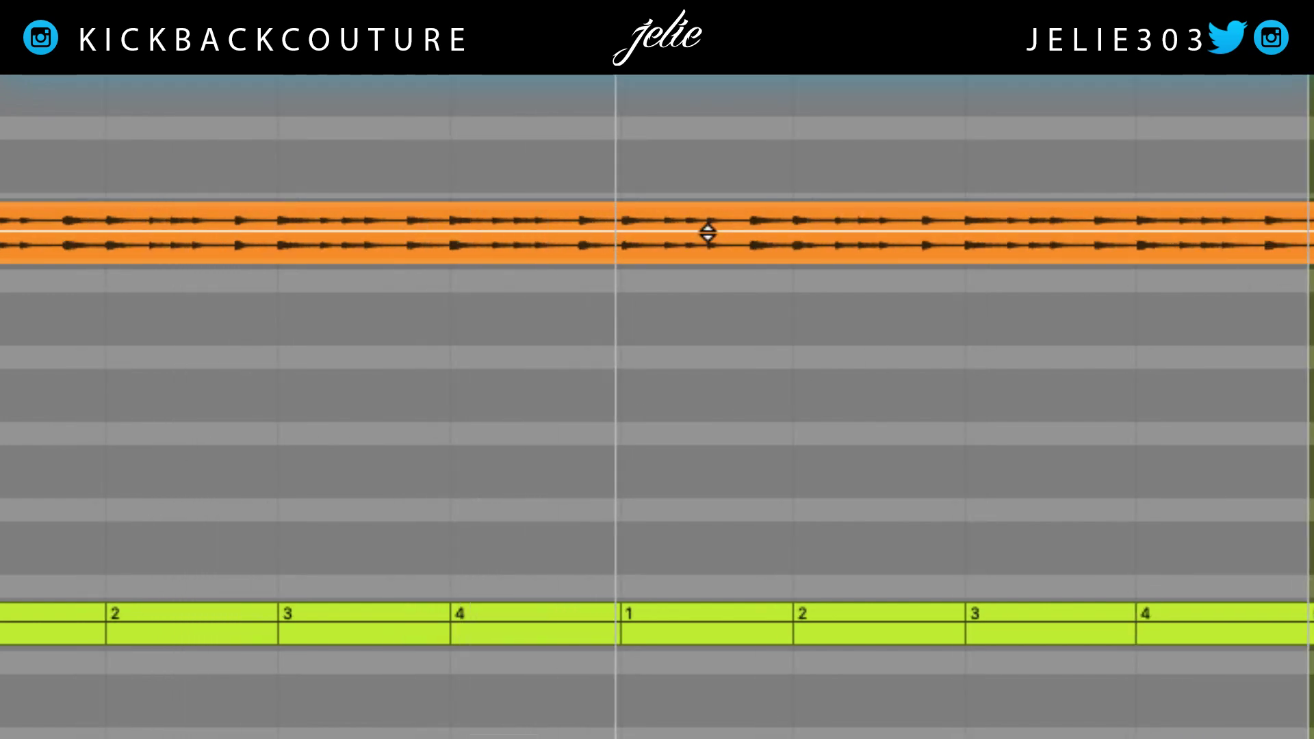
click(707, 232)
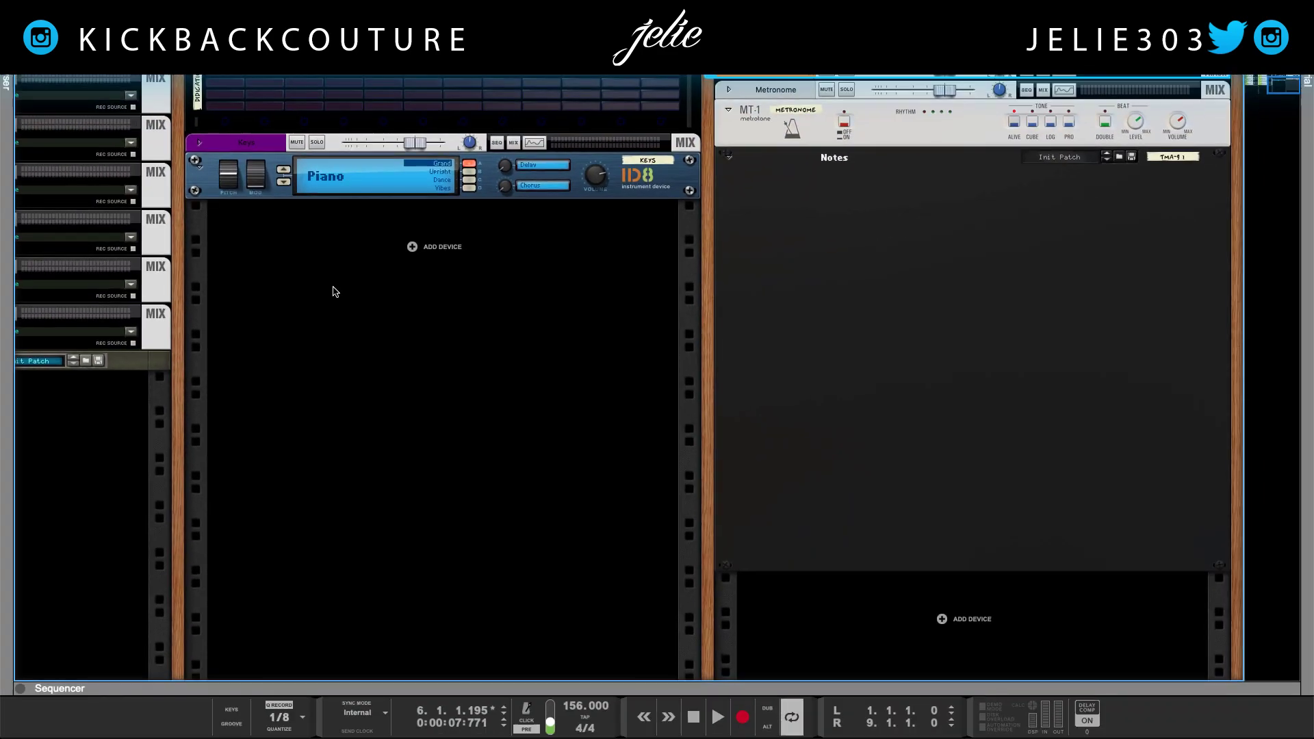
- Add an NN-XT Advanced Sampler below the Piano device in the rack and unfold its remote editor
click(419, 248)
mouse_move(498, 351)
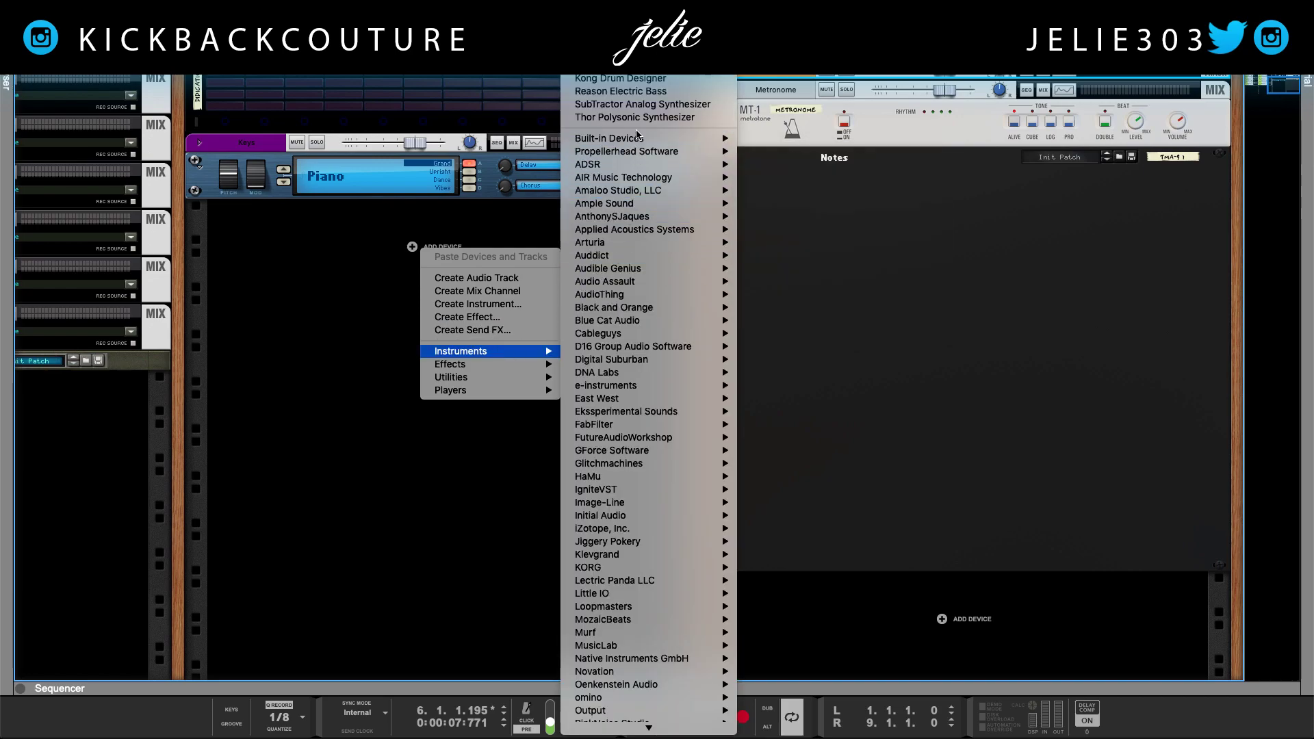
mouse_move(636, 140)
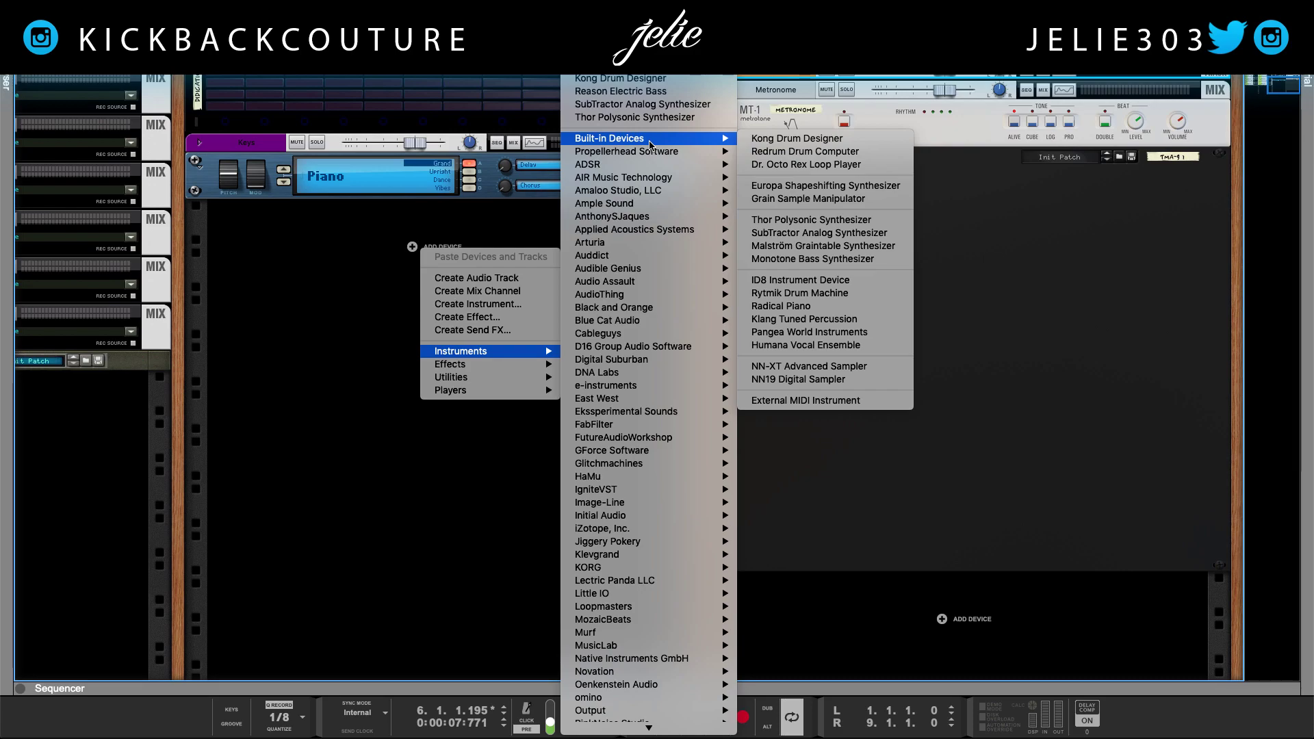
click(822, 366)
drag(264, 211, 177, 218)
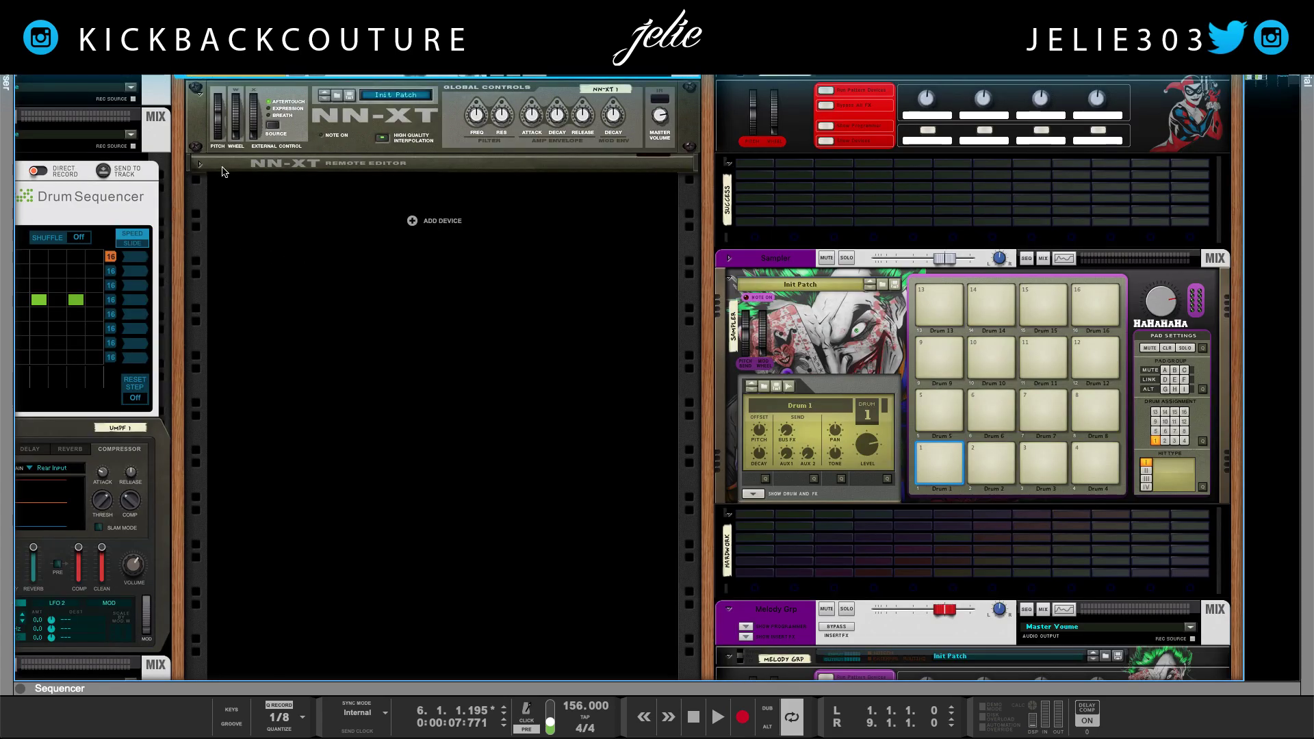
click(201, 164)
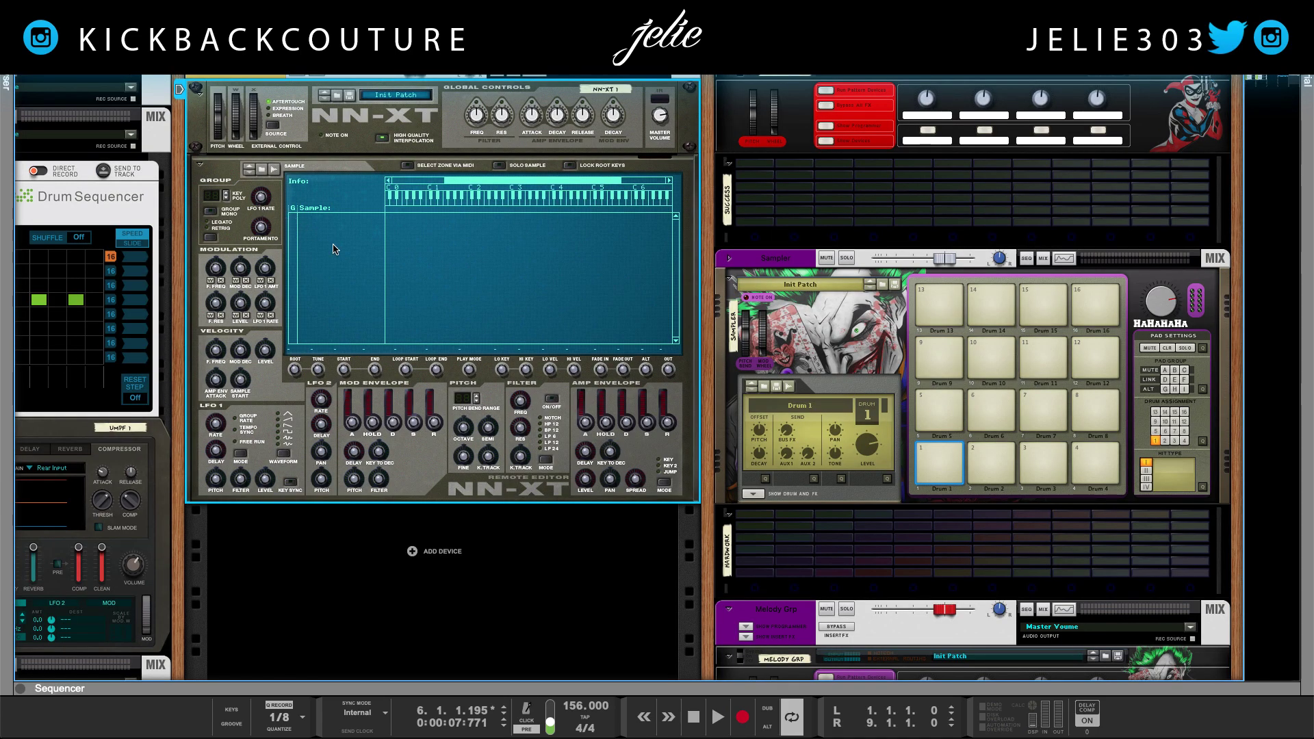
- Browse the Factory Sounds to the 3. Hi Hats folder within Kong Patches, Kong Sounds & Samples
key(F2)
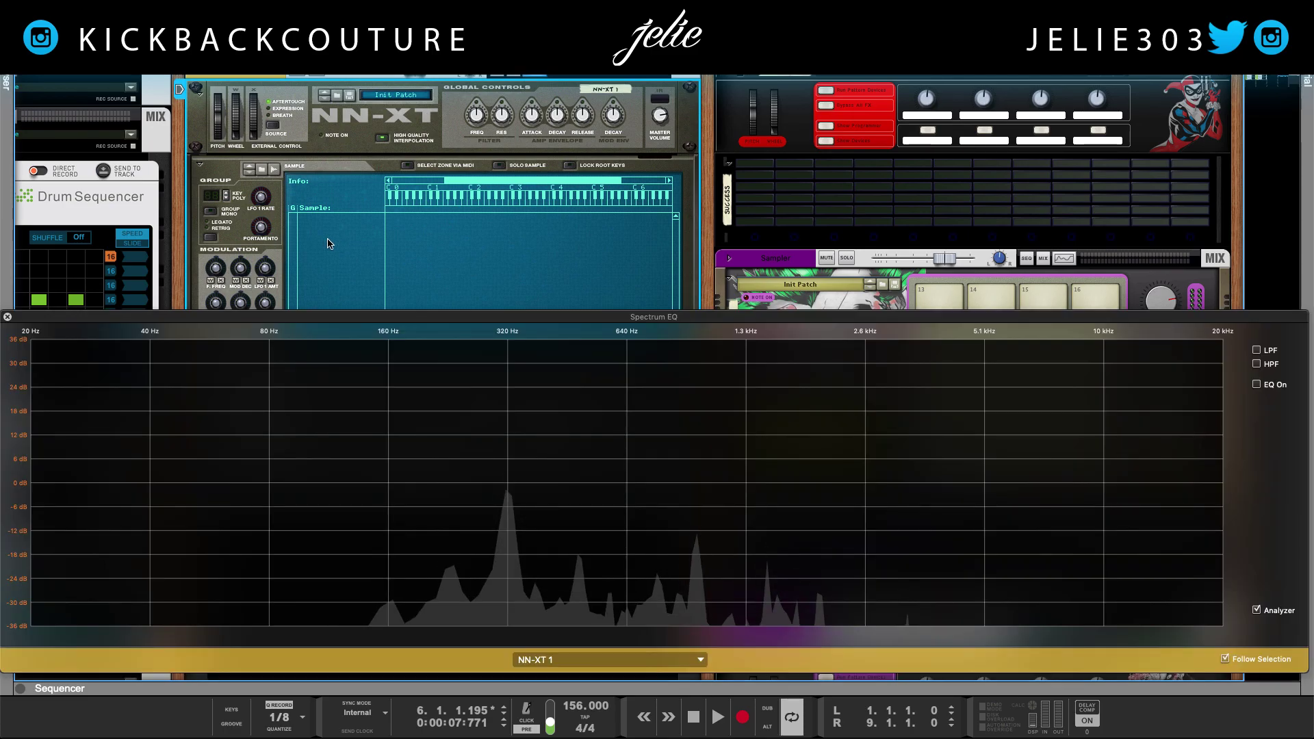
key(F2)
key(F3)
click(99, 182)
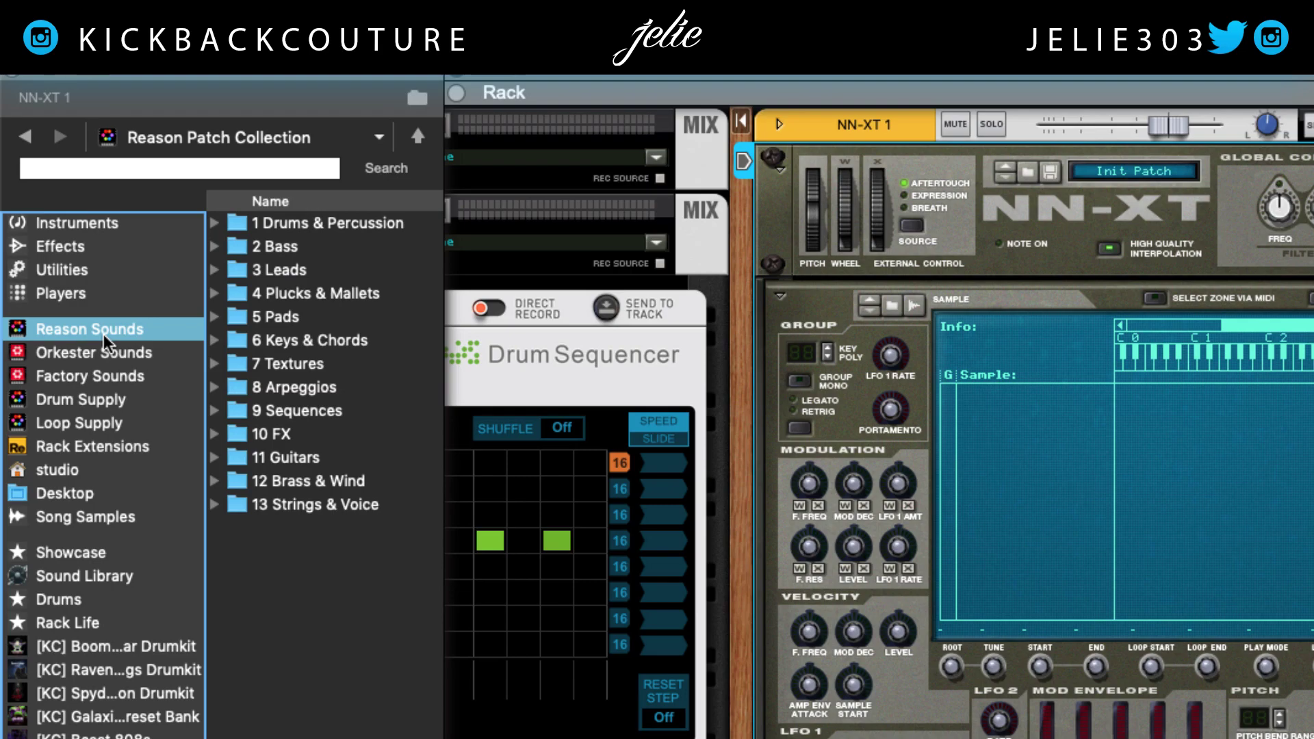
click(104, 376)
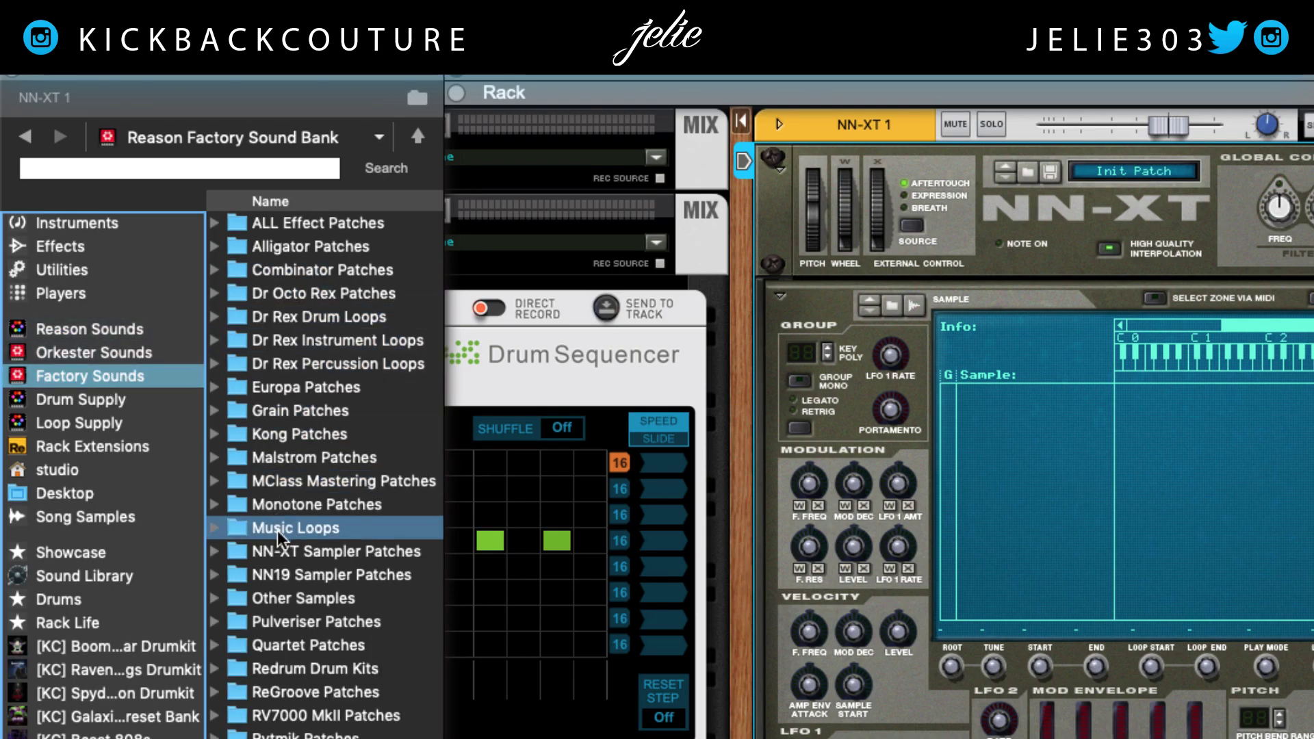
double_click(278, 430)
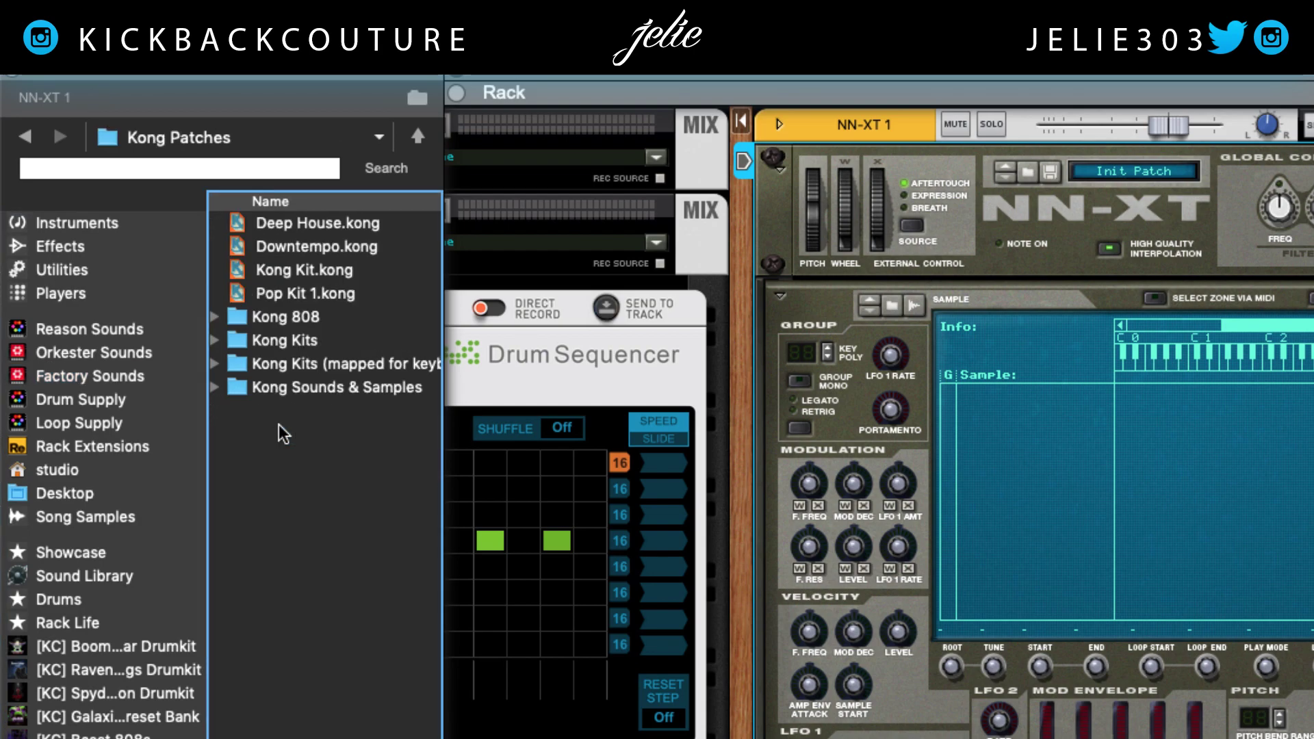
double_click(293, 387)
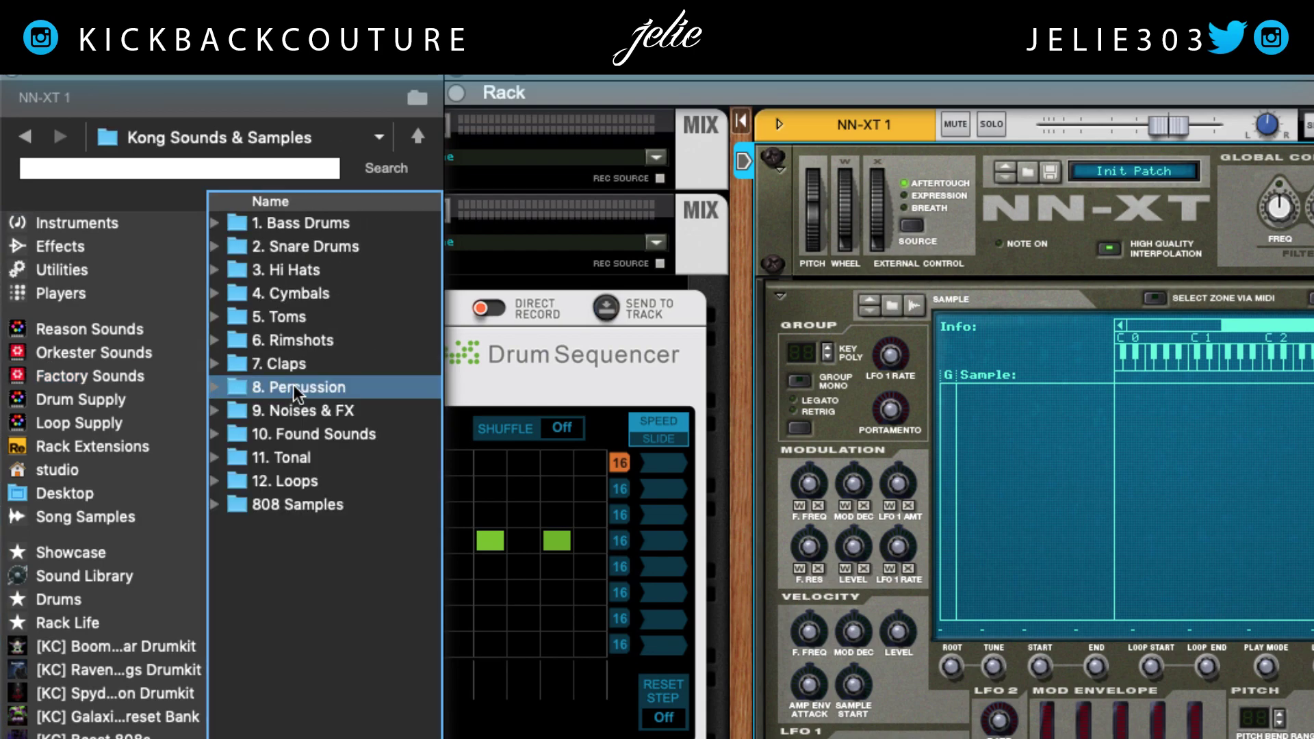
double_click(312, 268)
- Search the Hi Hats folder for "bsq" and load Hh_SessionClsdHat_BSQ.wav into the NN-XT sampler
click(252, 165)
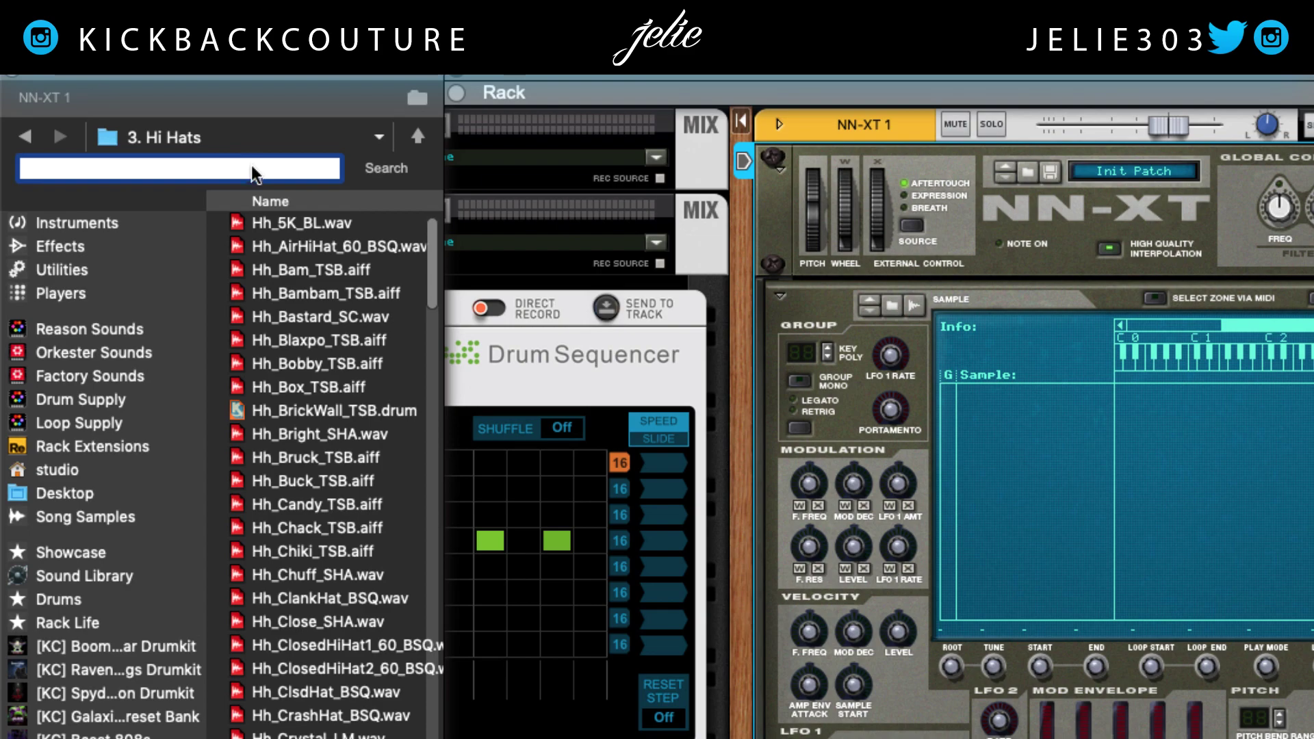
text(bsq)
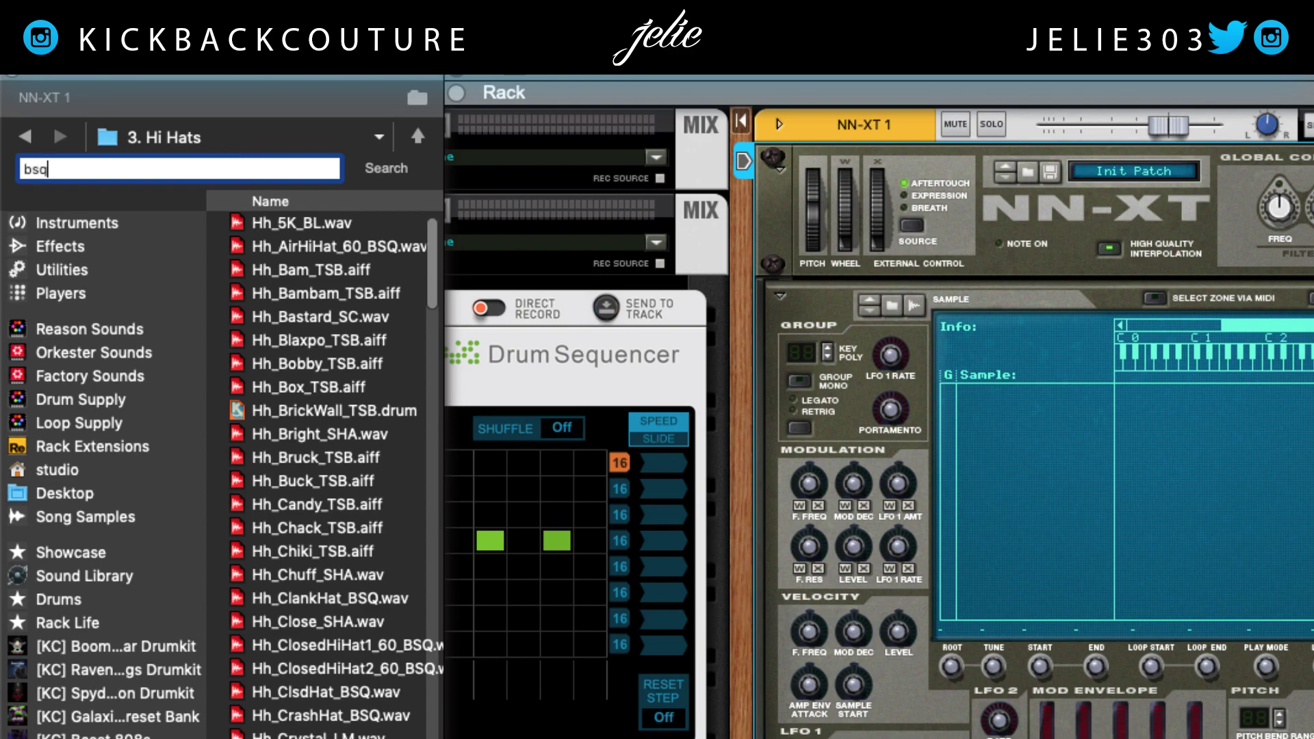
key(Return)
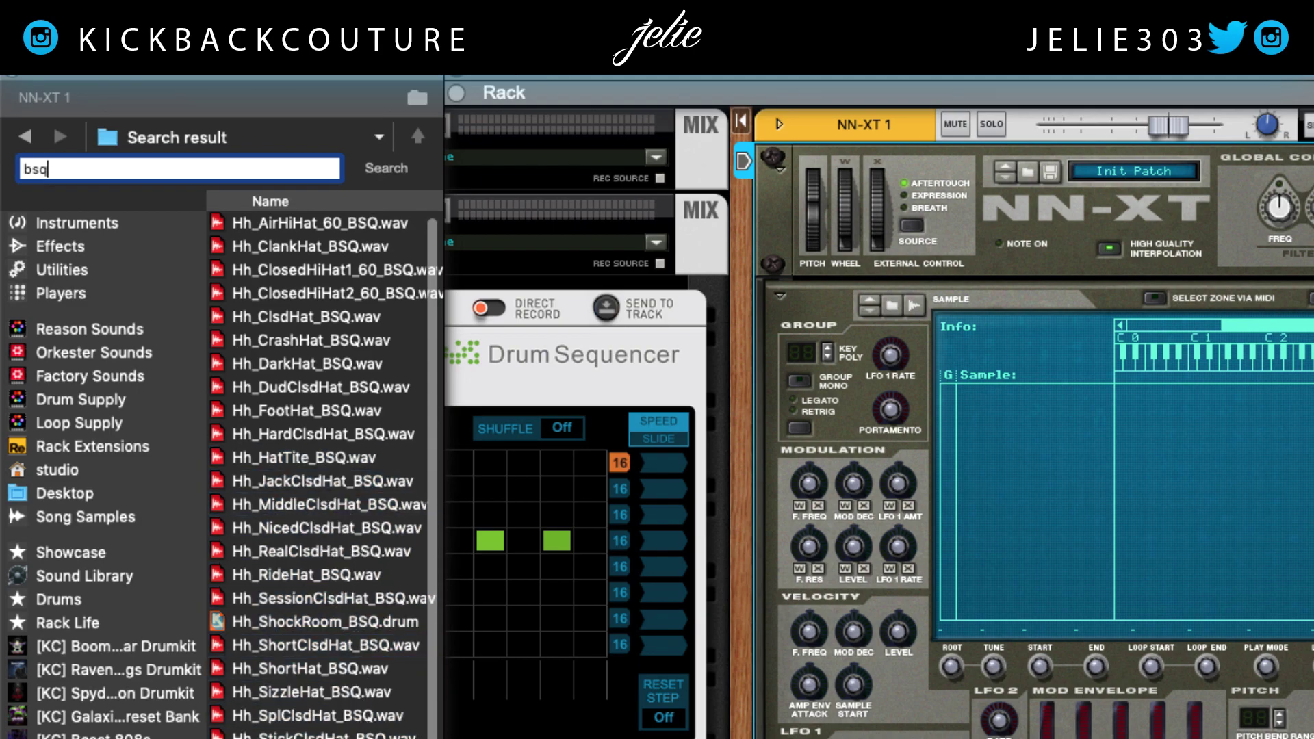
click(331, 601)
drag(306, 599, 1214, 519)
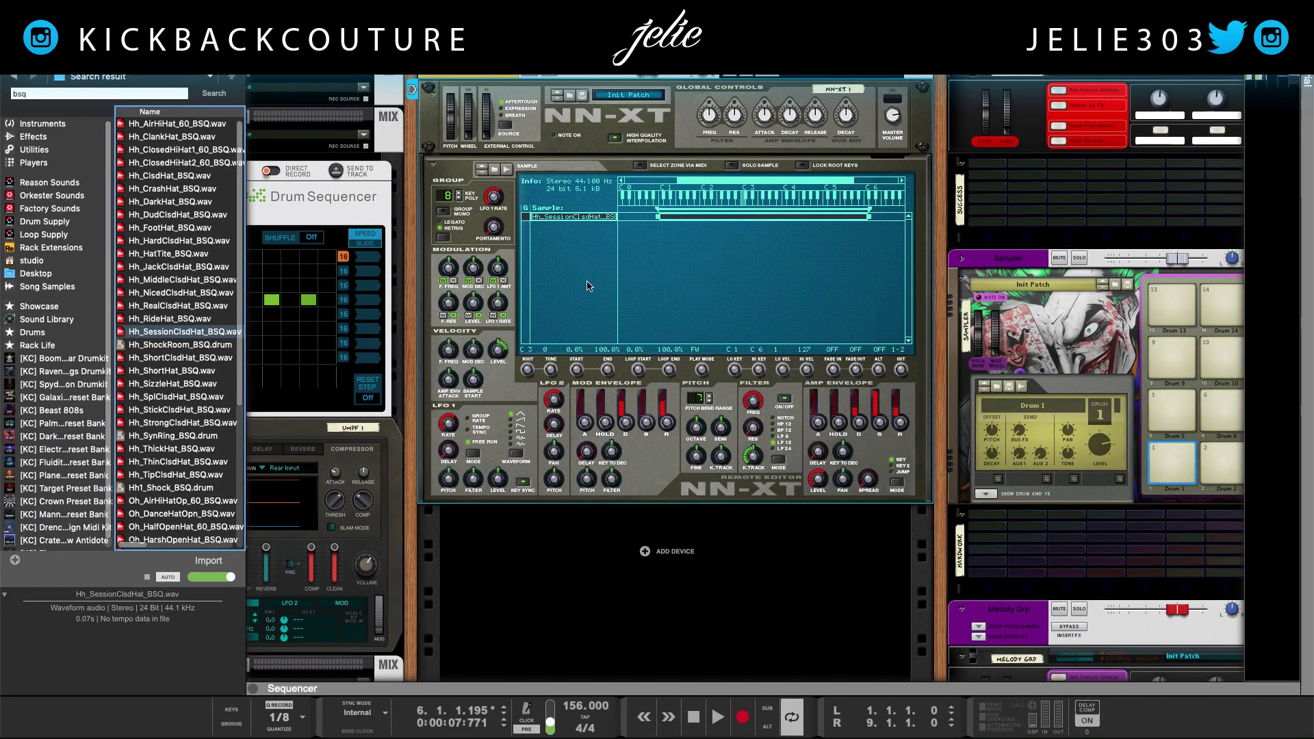
key(F3)
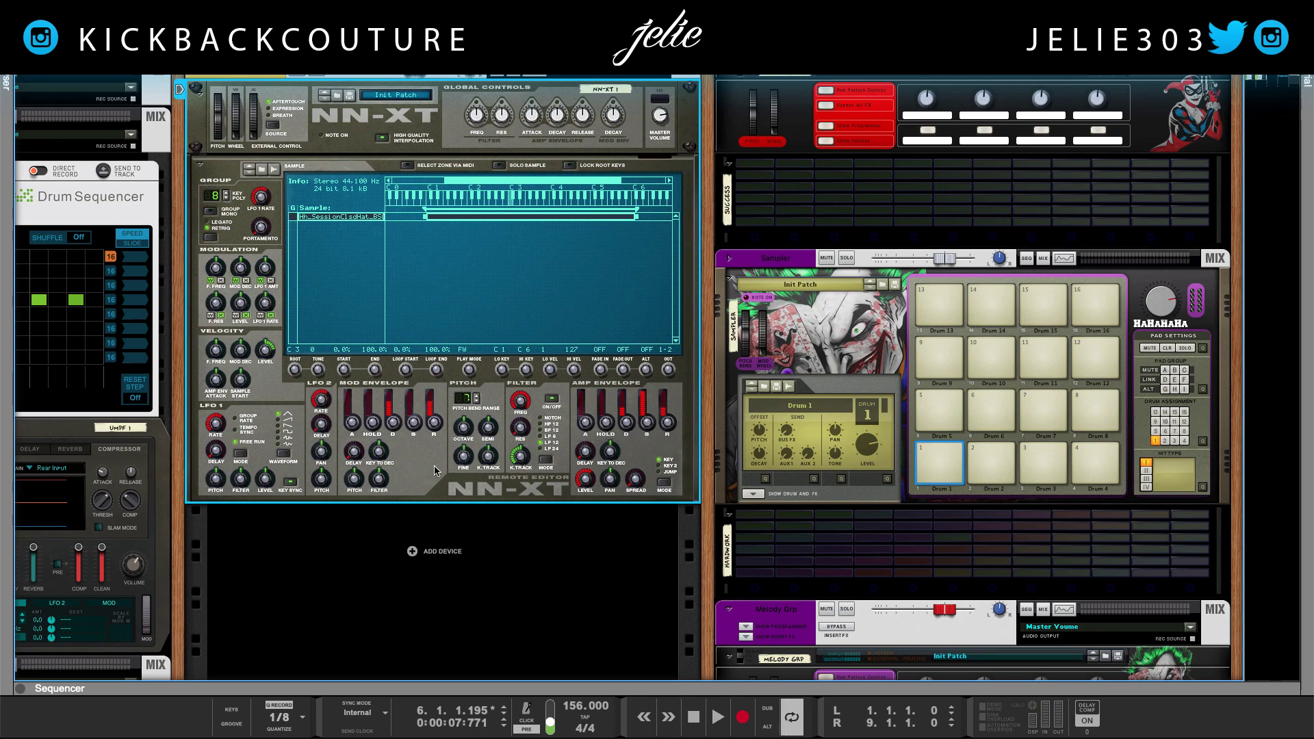
- Draw an 8-bar clip starting at bar 1 on the NN-XT 1 track in the sequencer
key(F7)
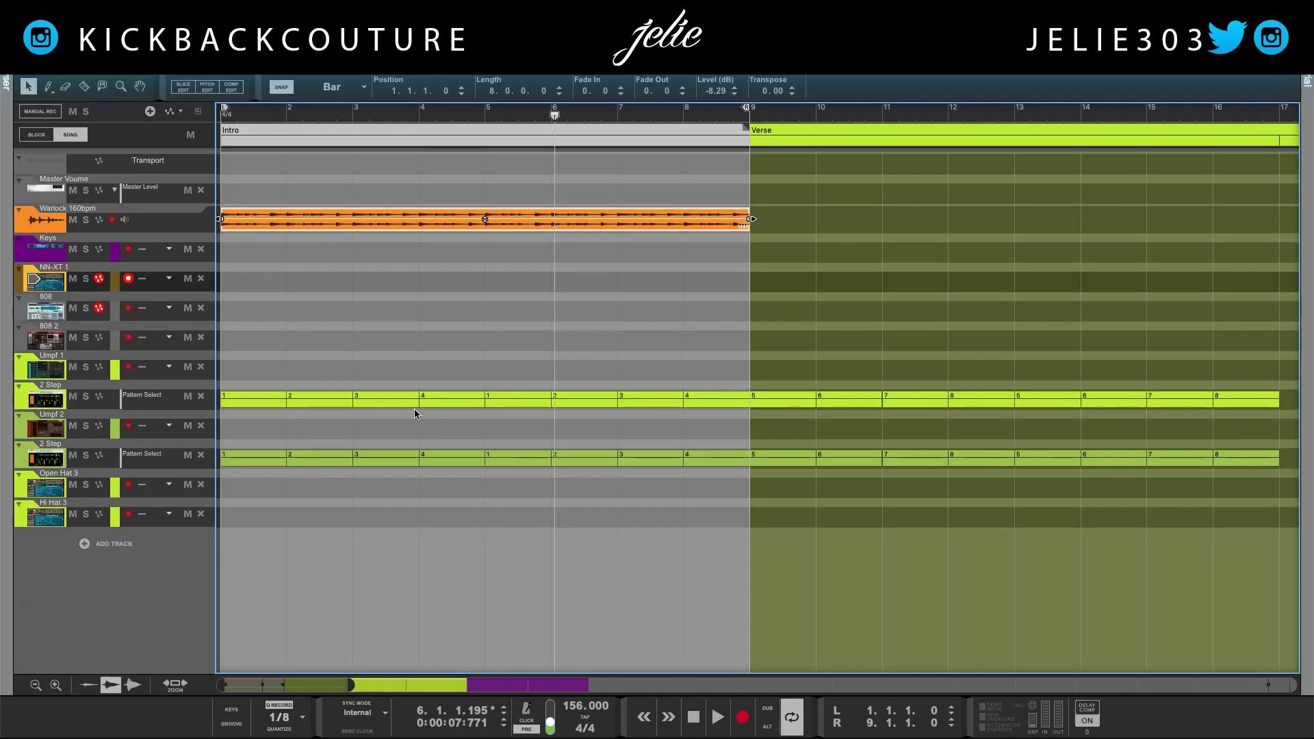
key(p)
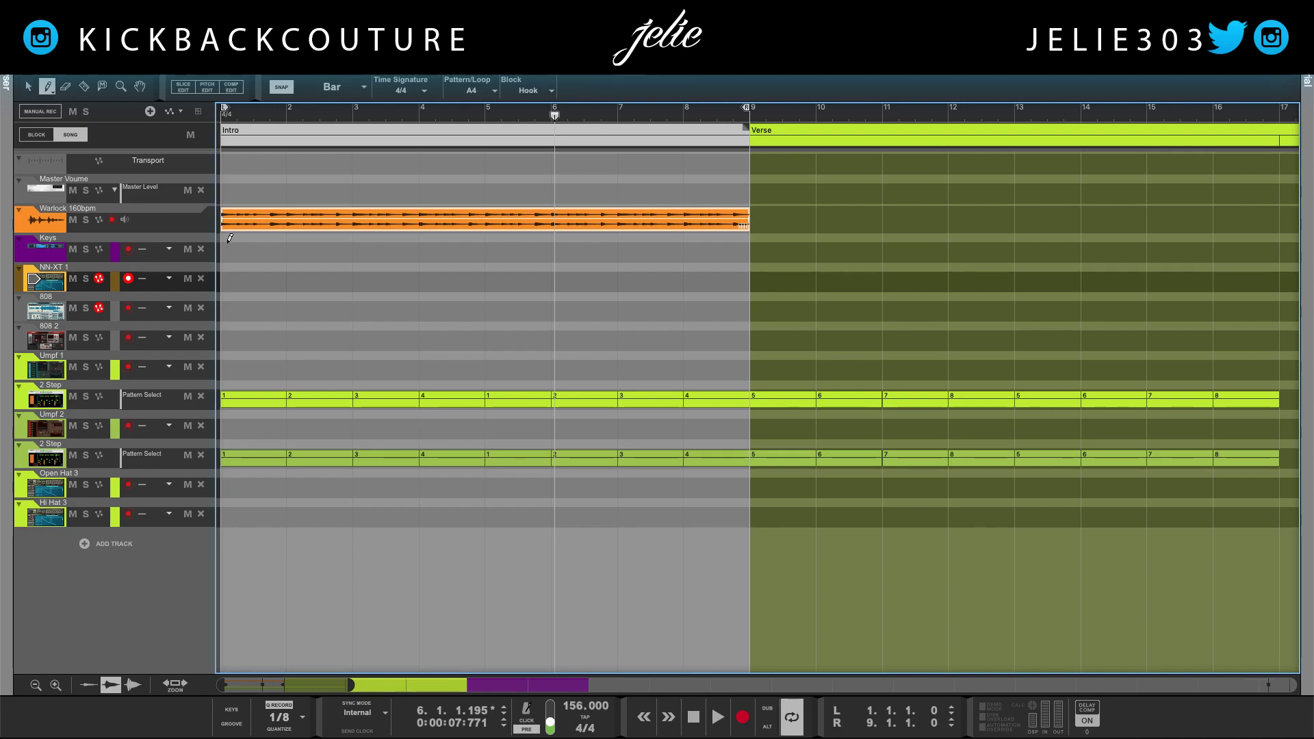
click(223, 277)
drag(223, 273, 725, 281)
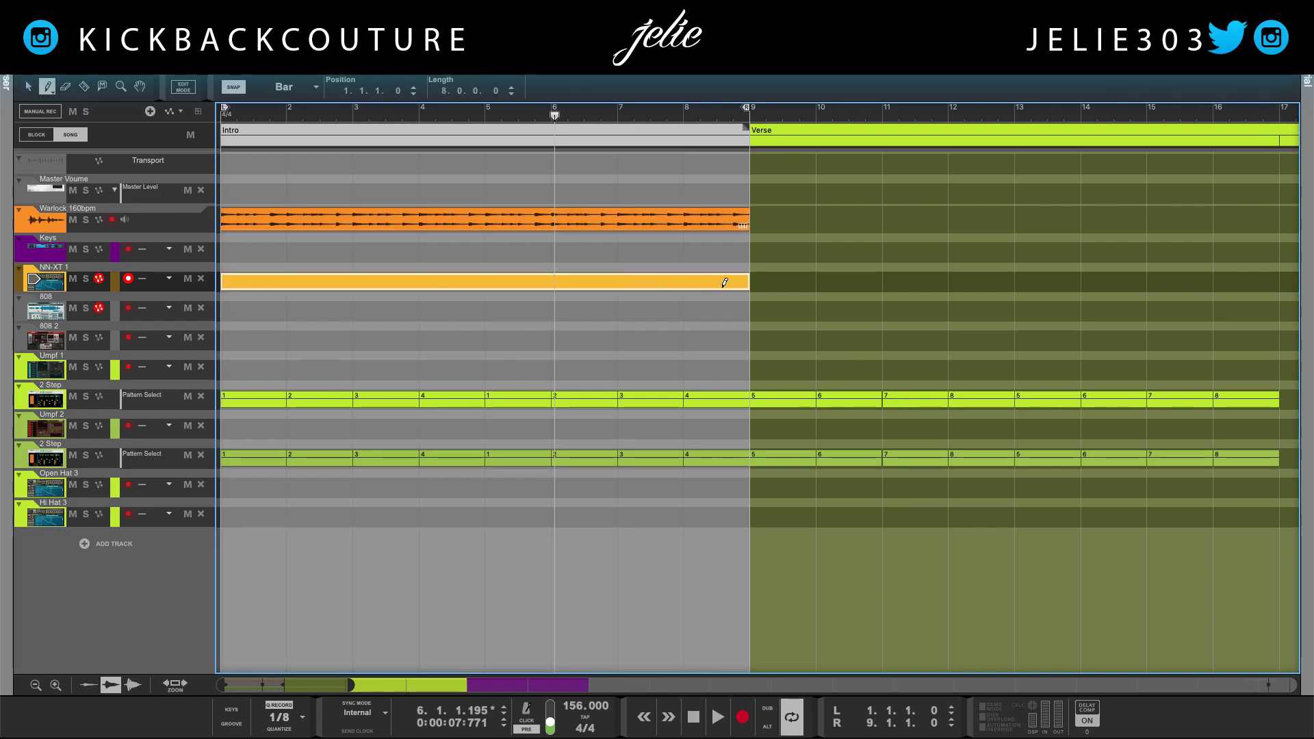
- Move the NN-XT 1 track directly below the Warlock 160bpm track and rename it Hi Hat
drag(30, 279, 66, 242)
double_click(60, 238)
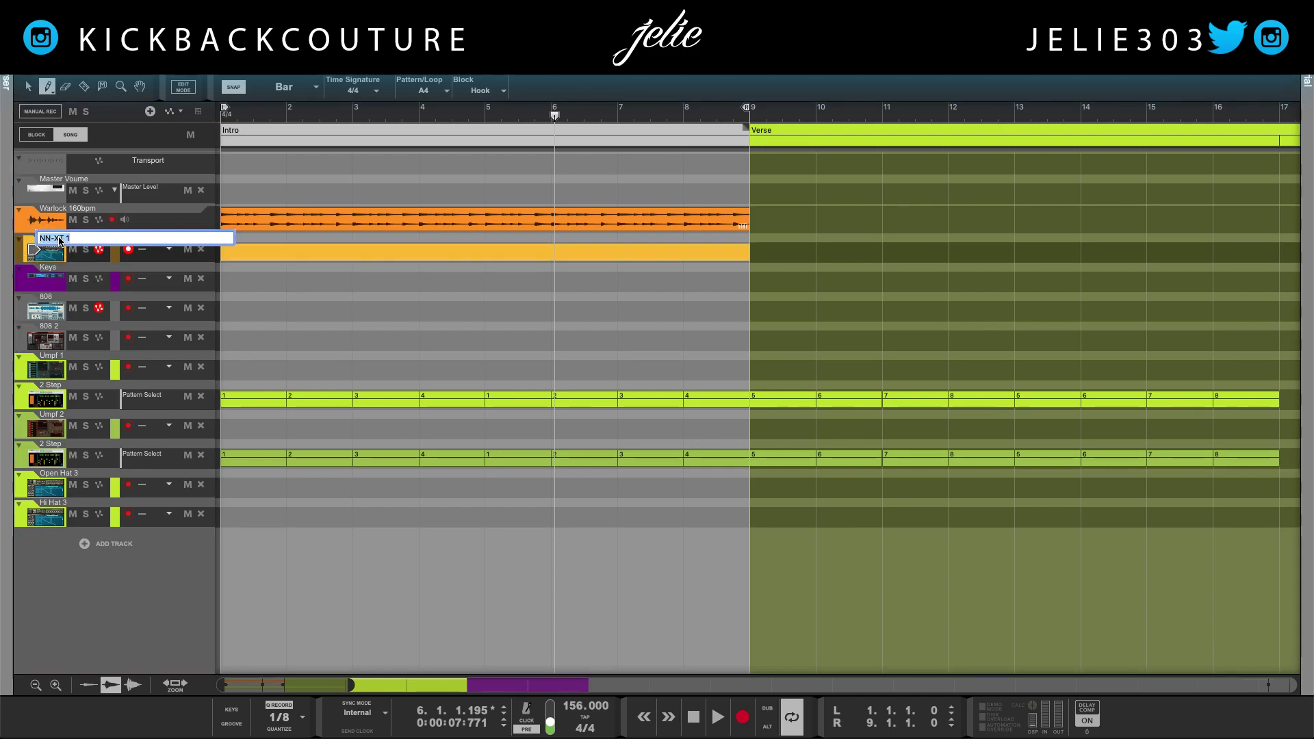
text(Hi Hat)
key(Return)
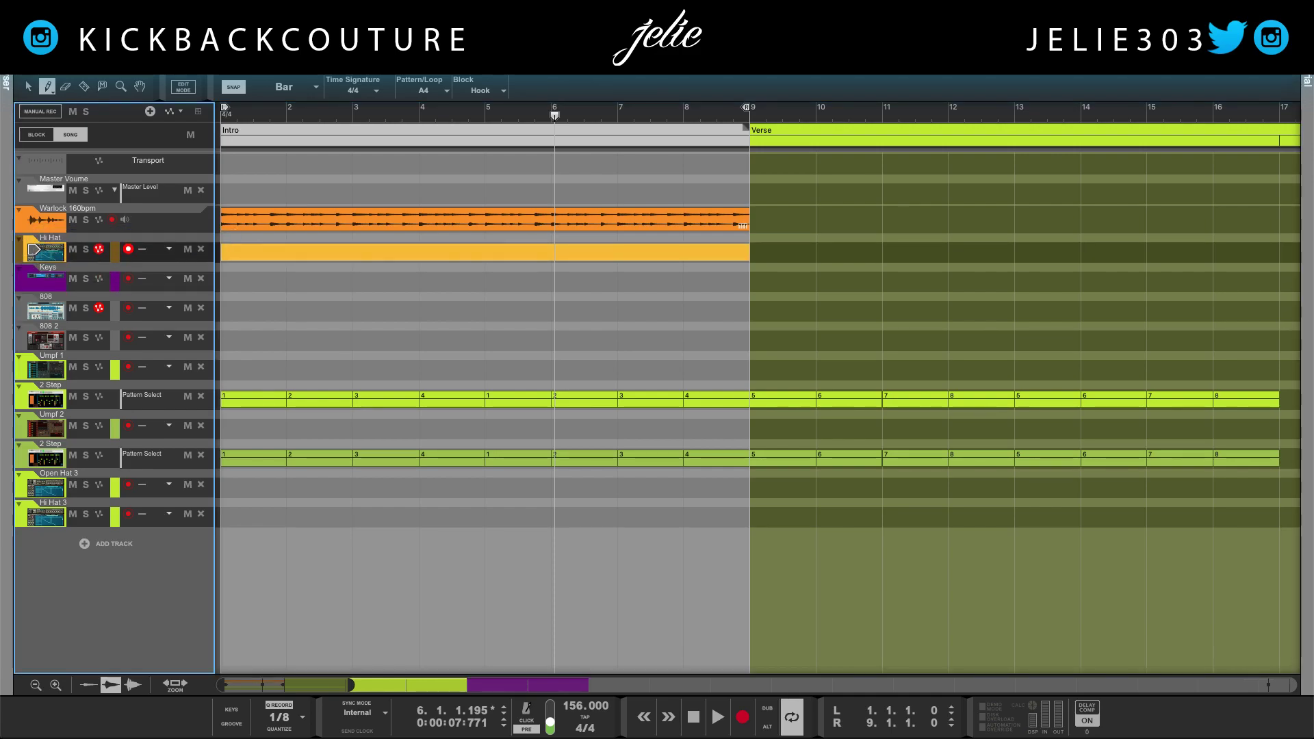
- Open the Hi Hat clip for note editing and add two 1/8 notes on C3 at positions 1.1.1 and 1.1.3
key(q)
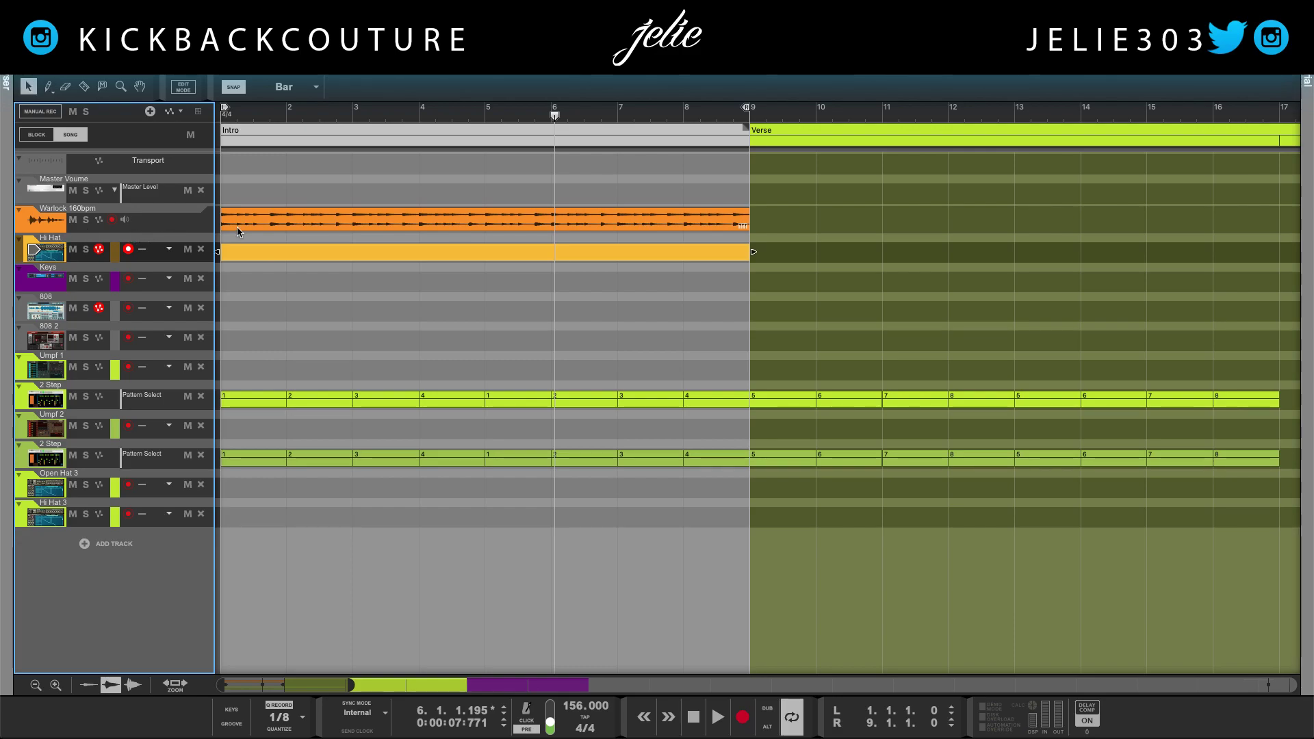
double_click(280, 254)
key(h)
key(h)
key(h)
key(h)
key(h)
key(h)
key(h)
key(h)
key(h)
key(h)
key(h)
key(h)
key(h)
key(h)
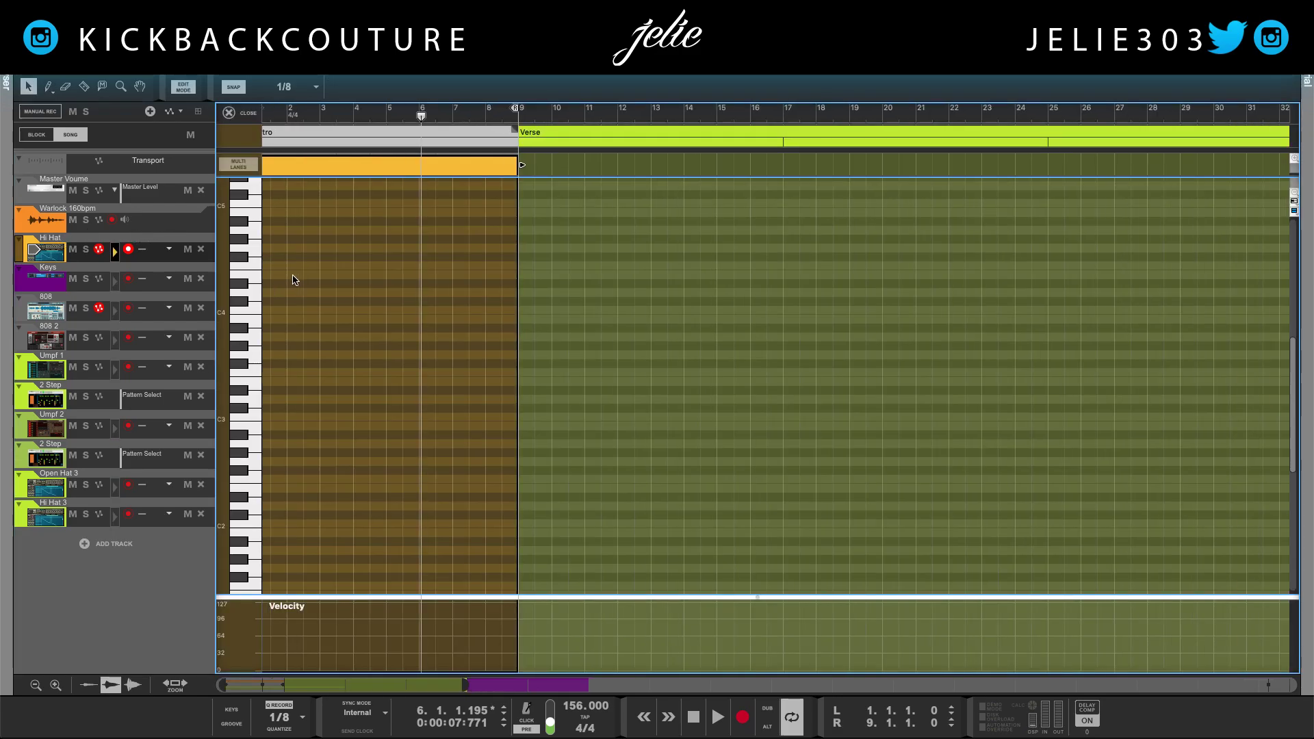
scroll(346, 314, left, 4)
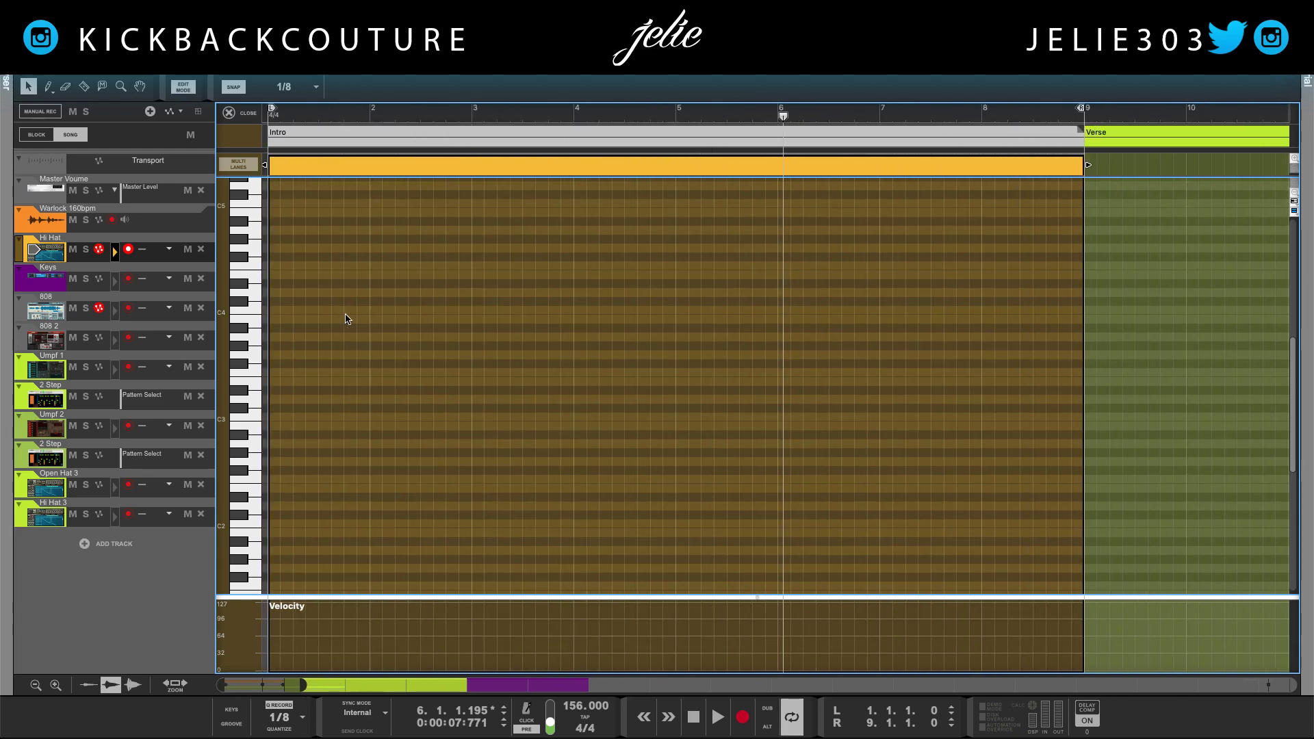
click(276, 418)
click(287, 418)
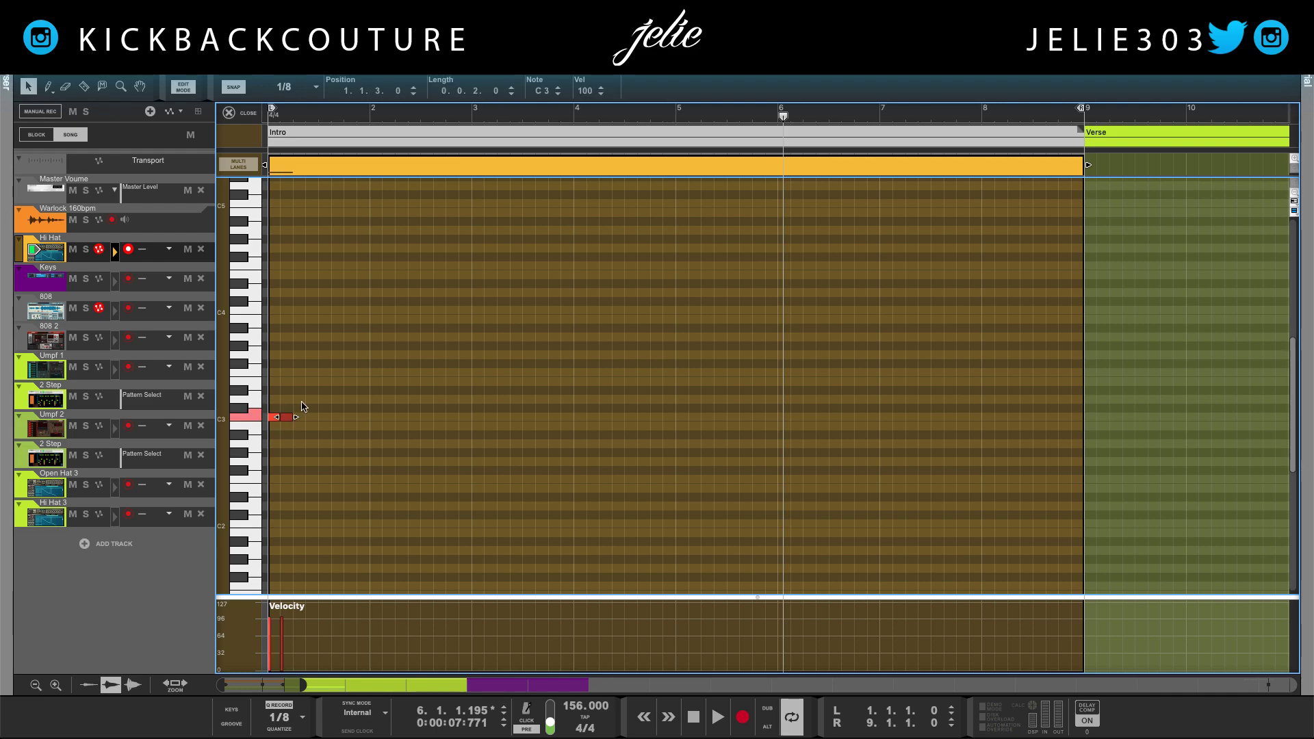
- Replace the two C3 notes with four consecutive 1/8 notes from the start of bar 1
click(272, 418)
key(Delete)
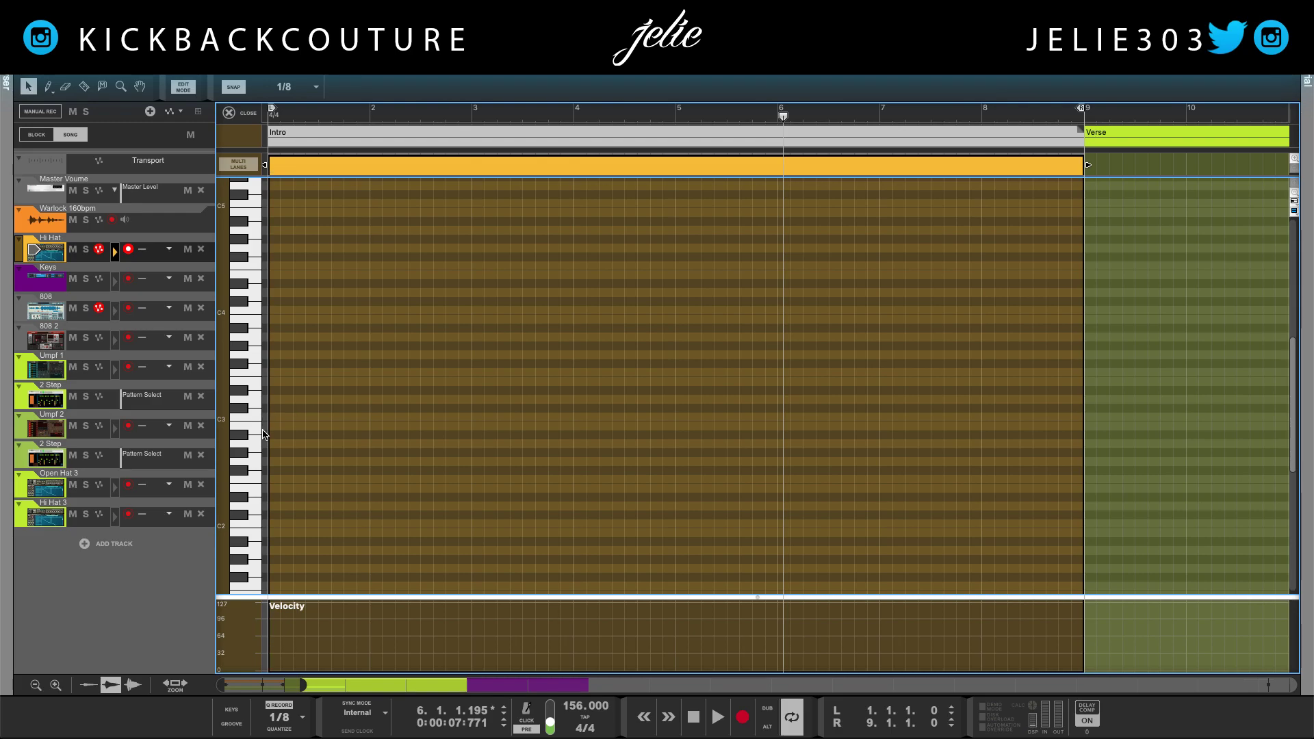
key(w)
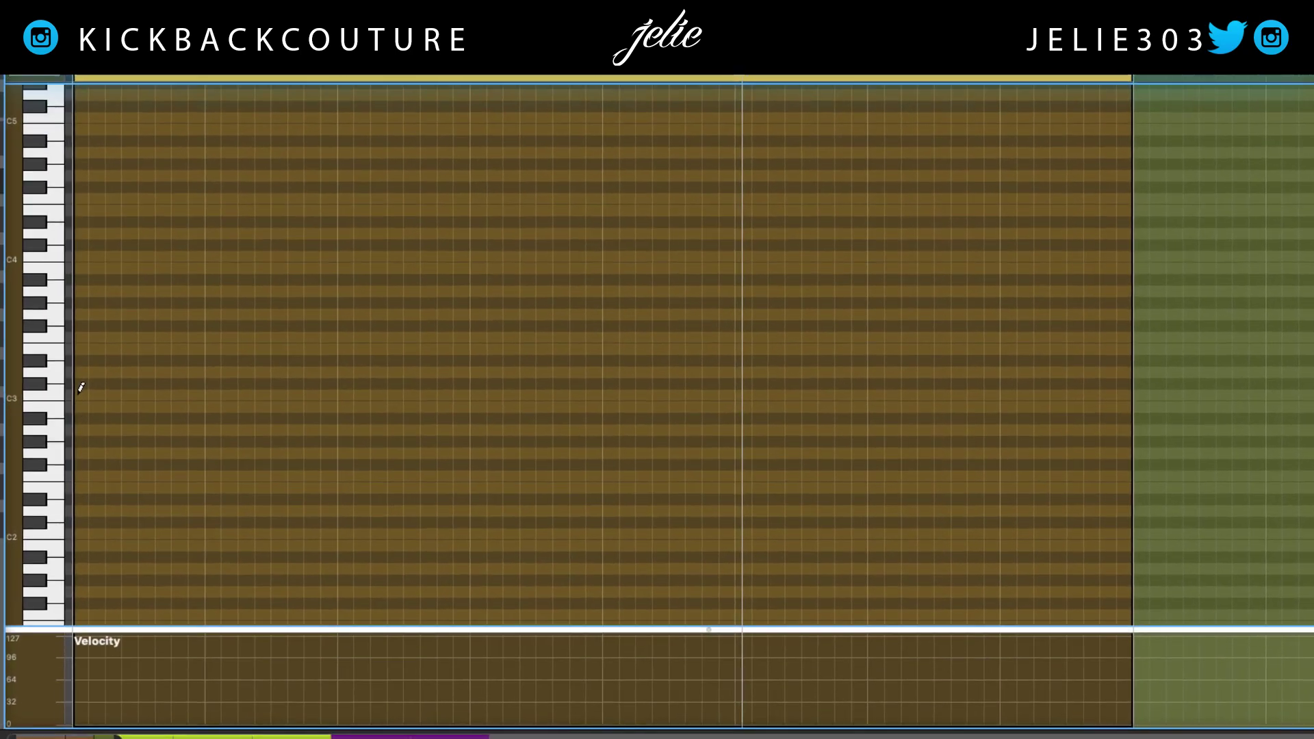
click(69, 388)
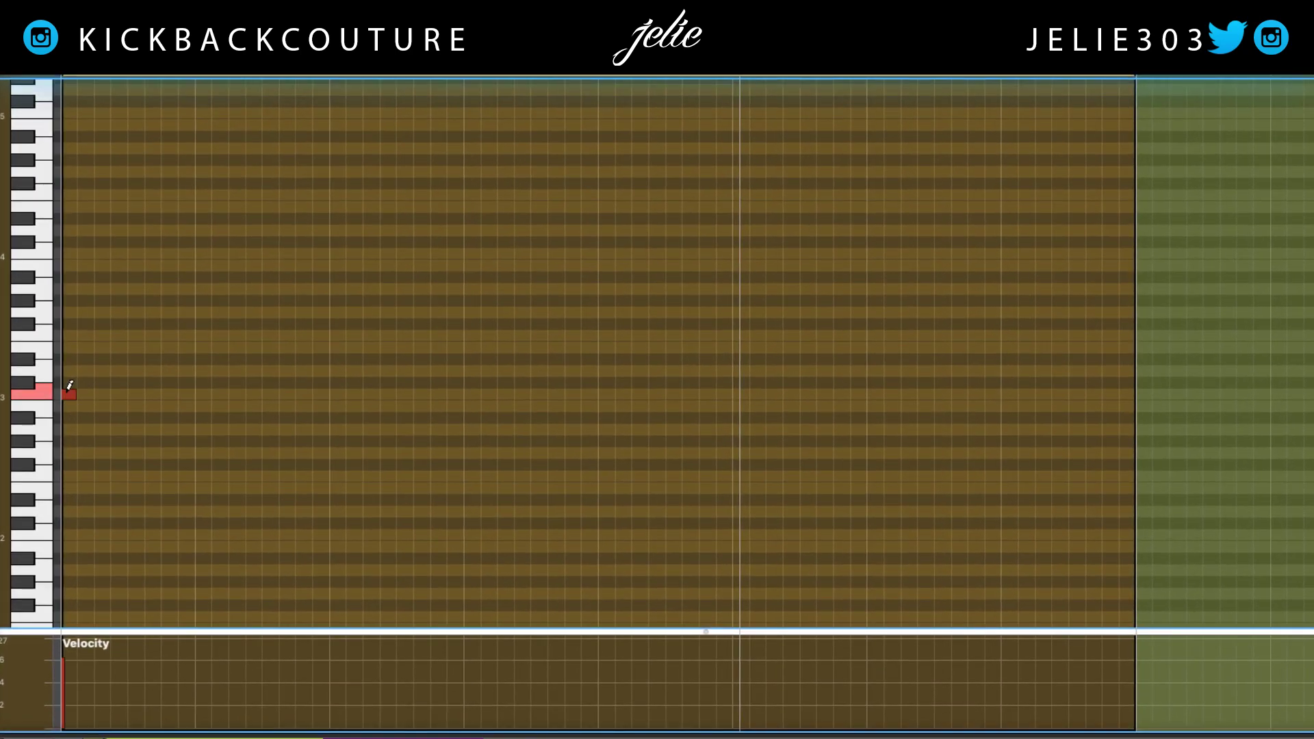
click(86, 394)
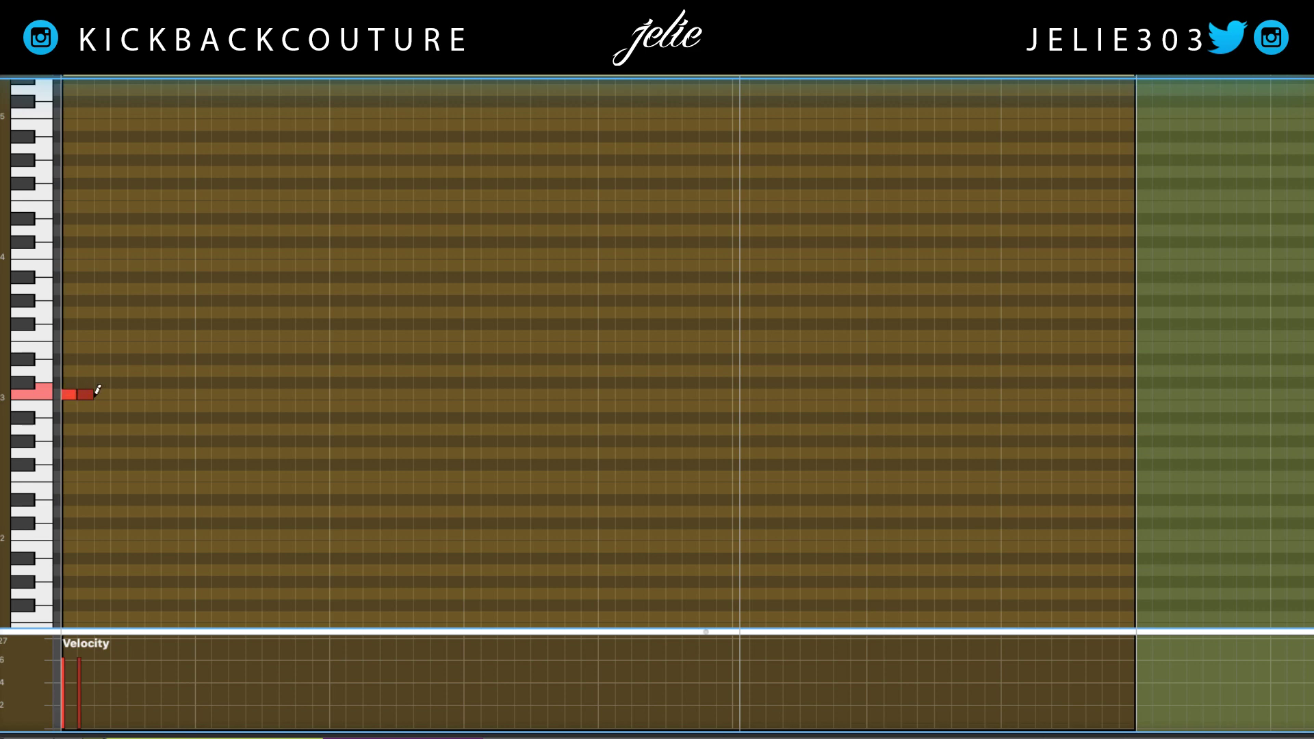
click(102, 393)
click(118, 394)
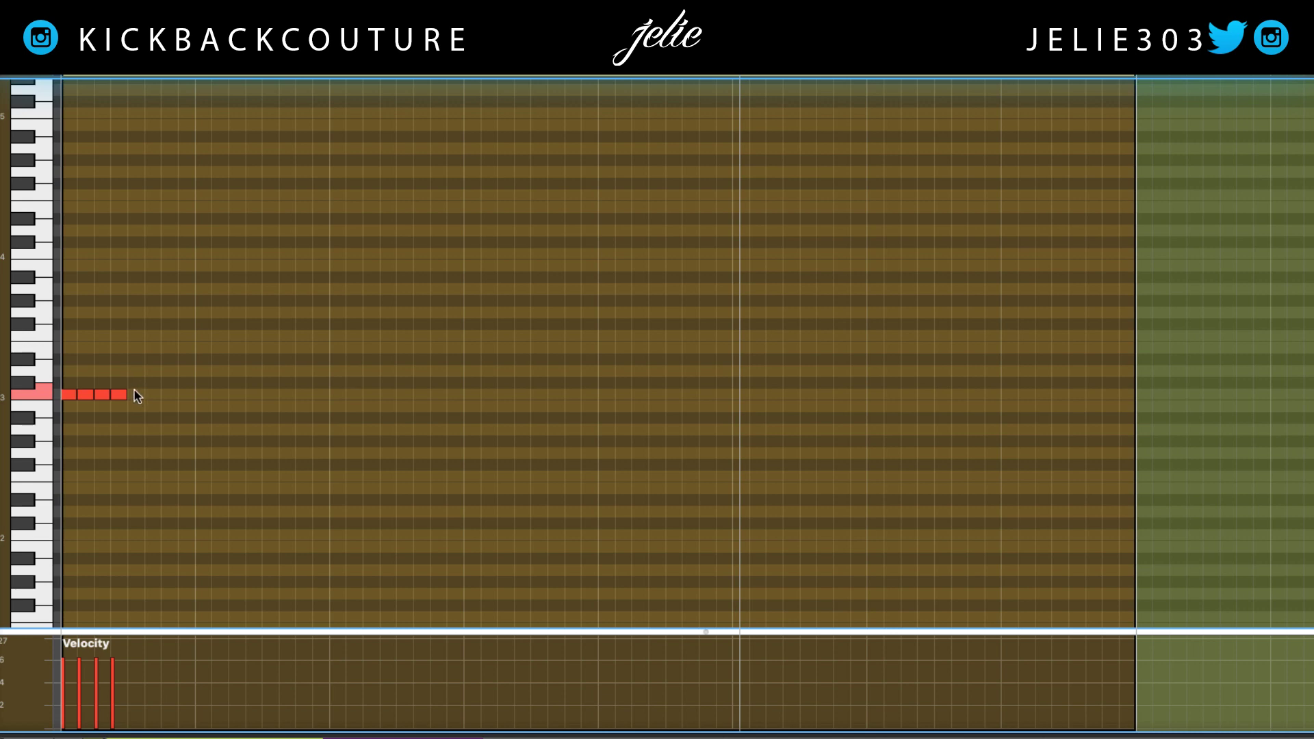
- Clear the four C3 notes and draw three consecutive 1/8 notes from the start of bar 1
drag(134, 390, 43, 395)
key(Delete)
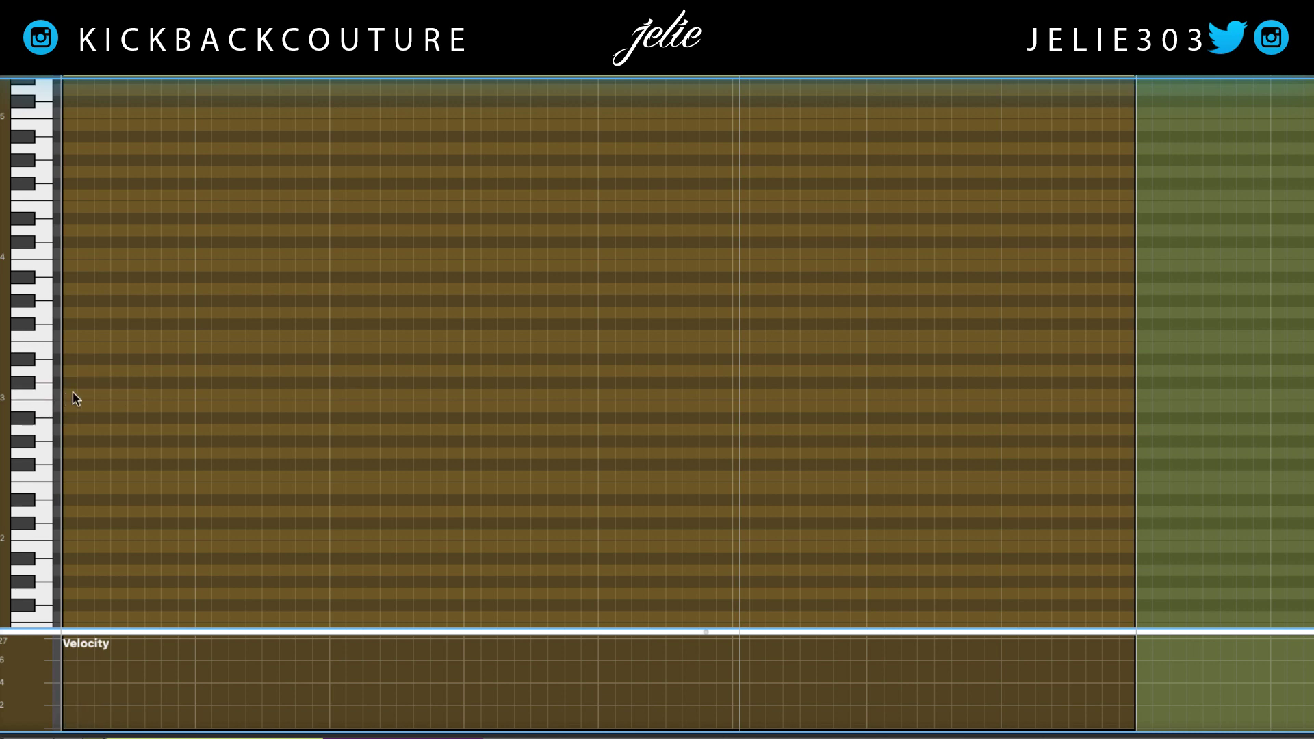
click(72, 394)
click(85, 394)
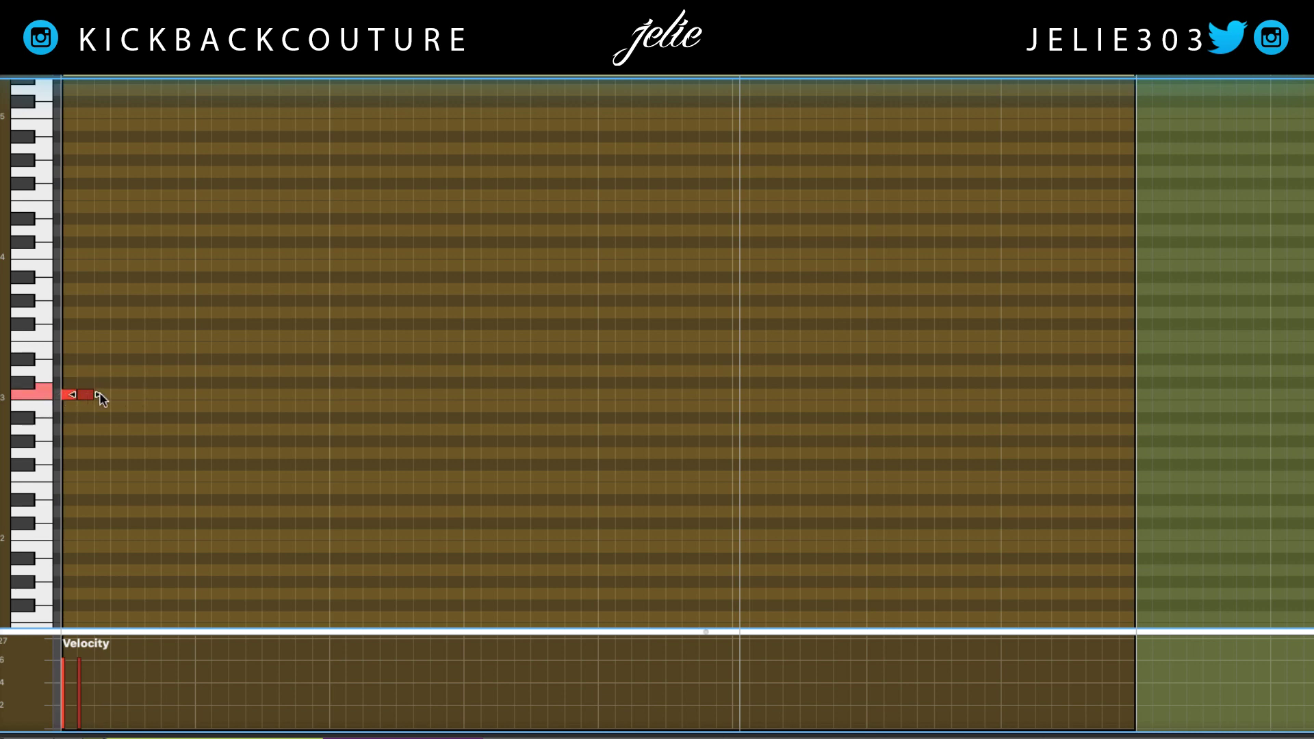
click(104, 393)
- Delete the three C3 notes and redraw four consecutive 1/8 notes from the start of bar 1
drag(125, 390, 41, 398)
key(Delete)
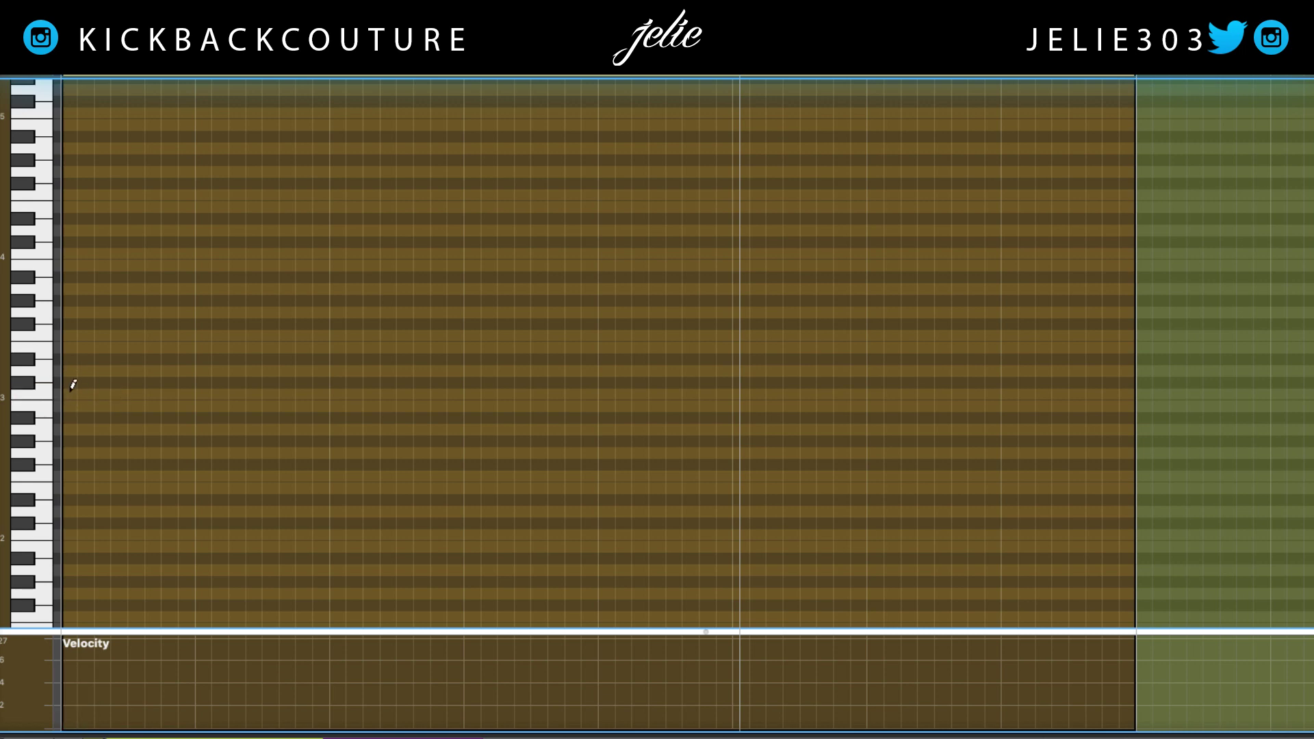
click(68, 394)
click(85, 394)
click(102, 394)
click(119, 393)
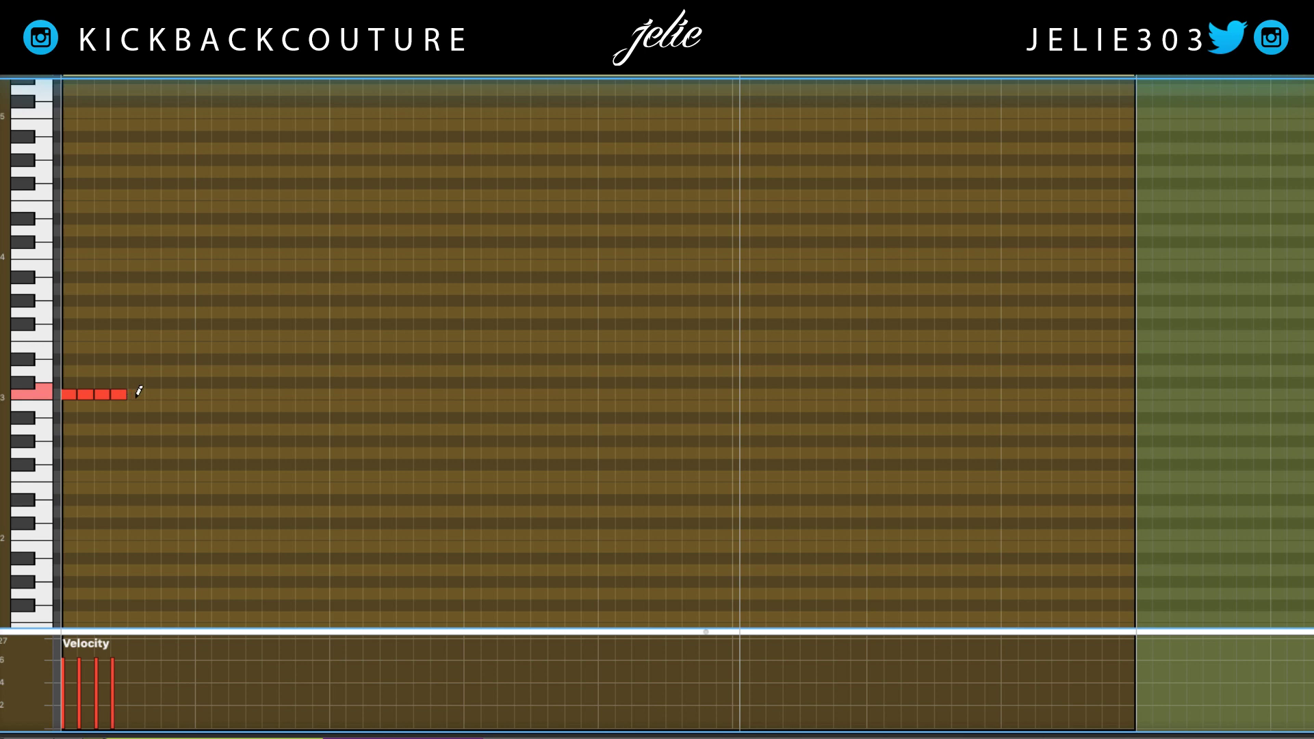
- Clear all notes and fill bar 1 with eight consecutive 1/8 notes on C3
key(ctrl+a)
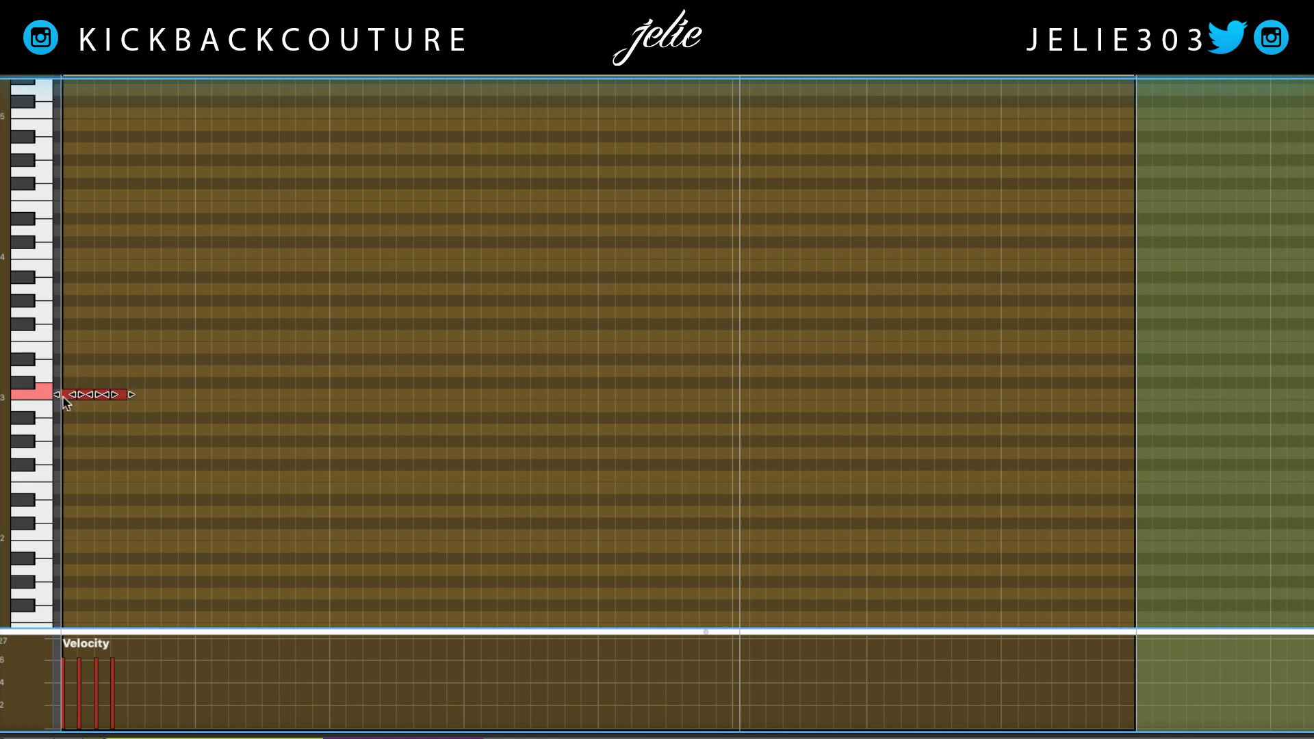
key(Delete)
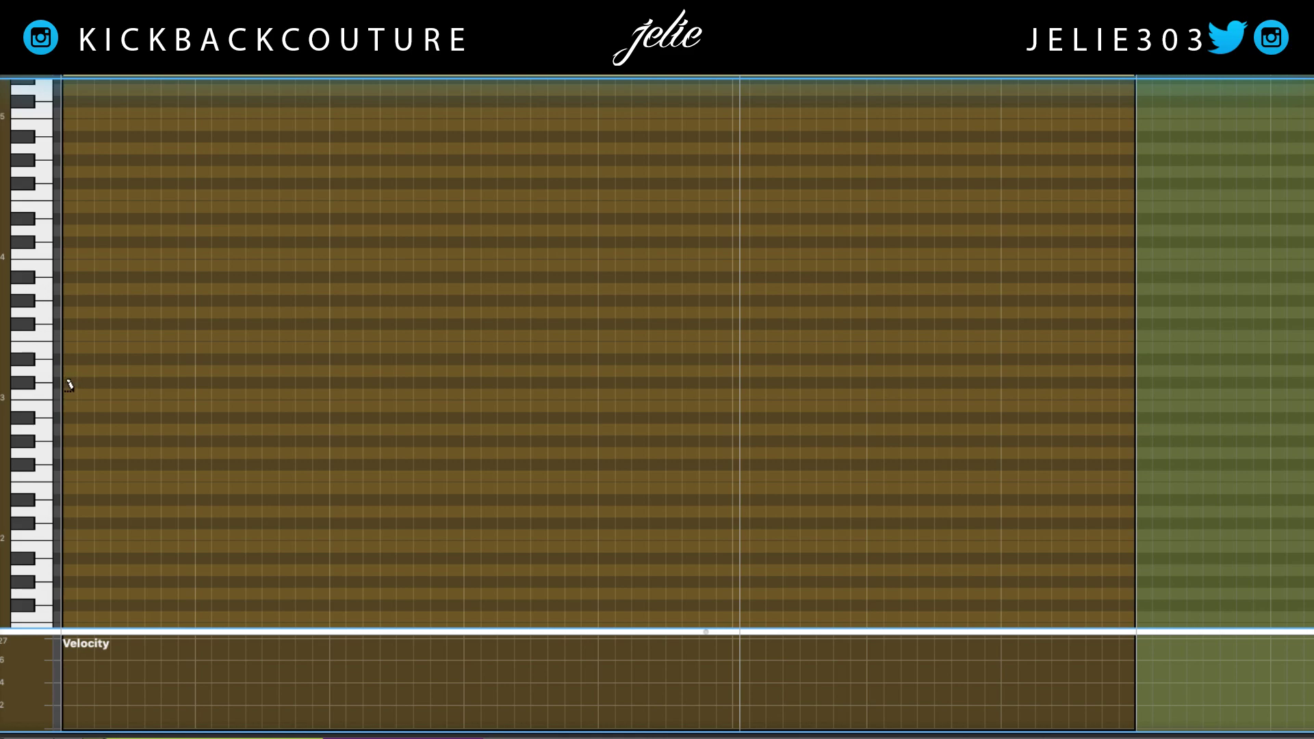
mouse_move(70, 385)
mouse_down()
mouse_move(548, 417)
mouse_move(1096, 426)
mouse_move(135, 486)
mouse_move(180, 498)
mouse_up()
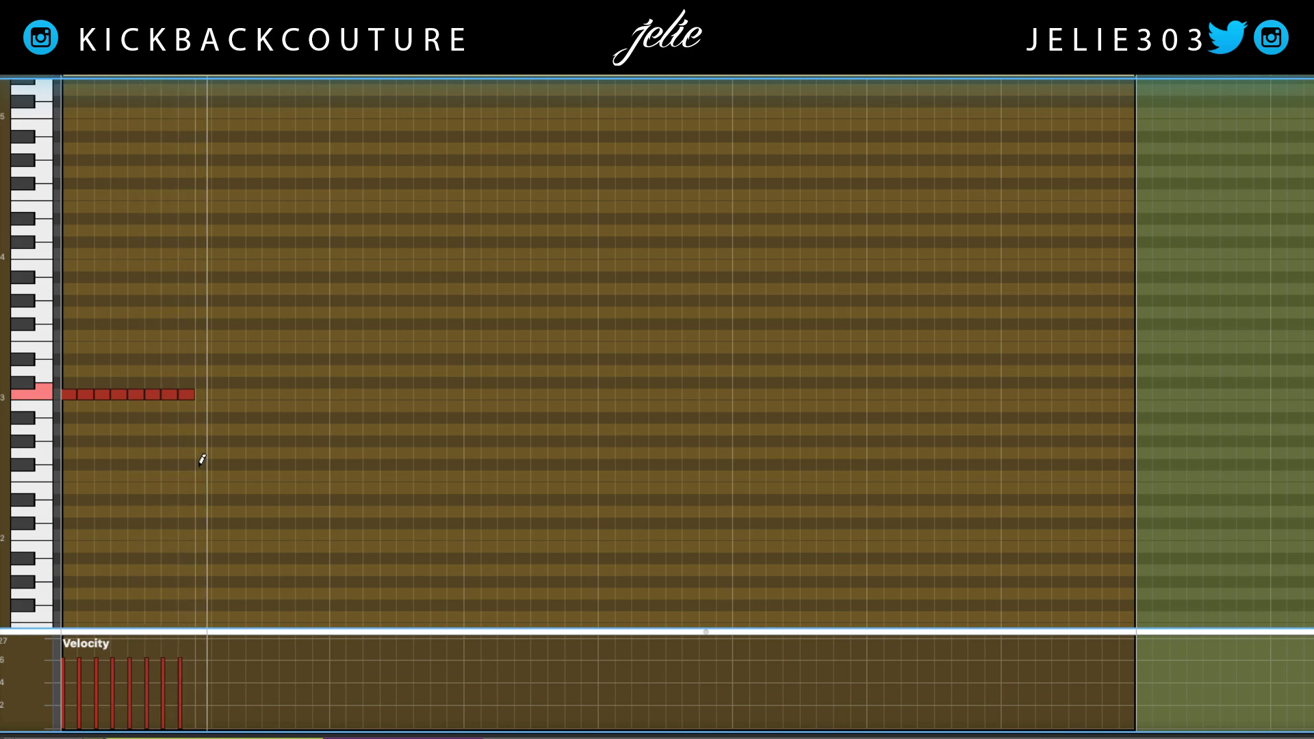
- Leave note editing, select the Warlock loop clip in the arrangement, and reopen the Hi Hat clip for note editing
key(Escape)
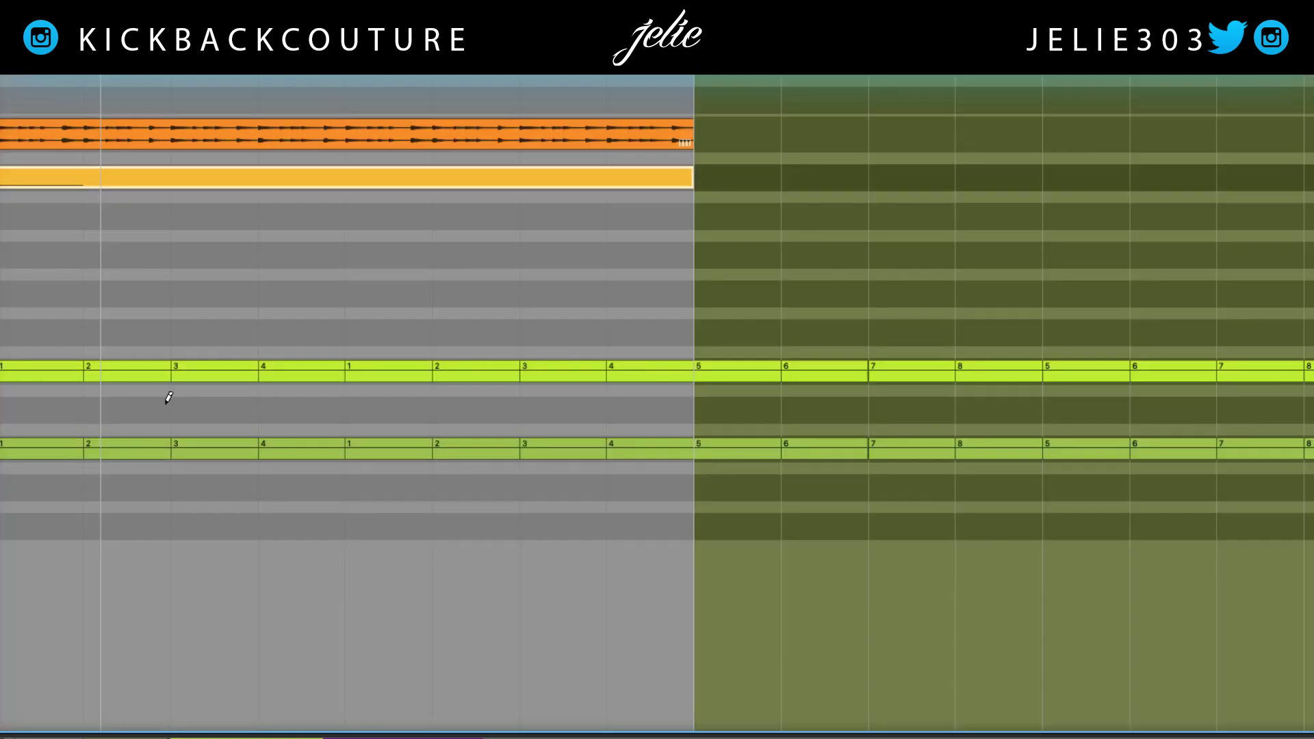
click(176, 142)
key(a)
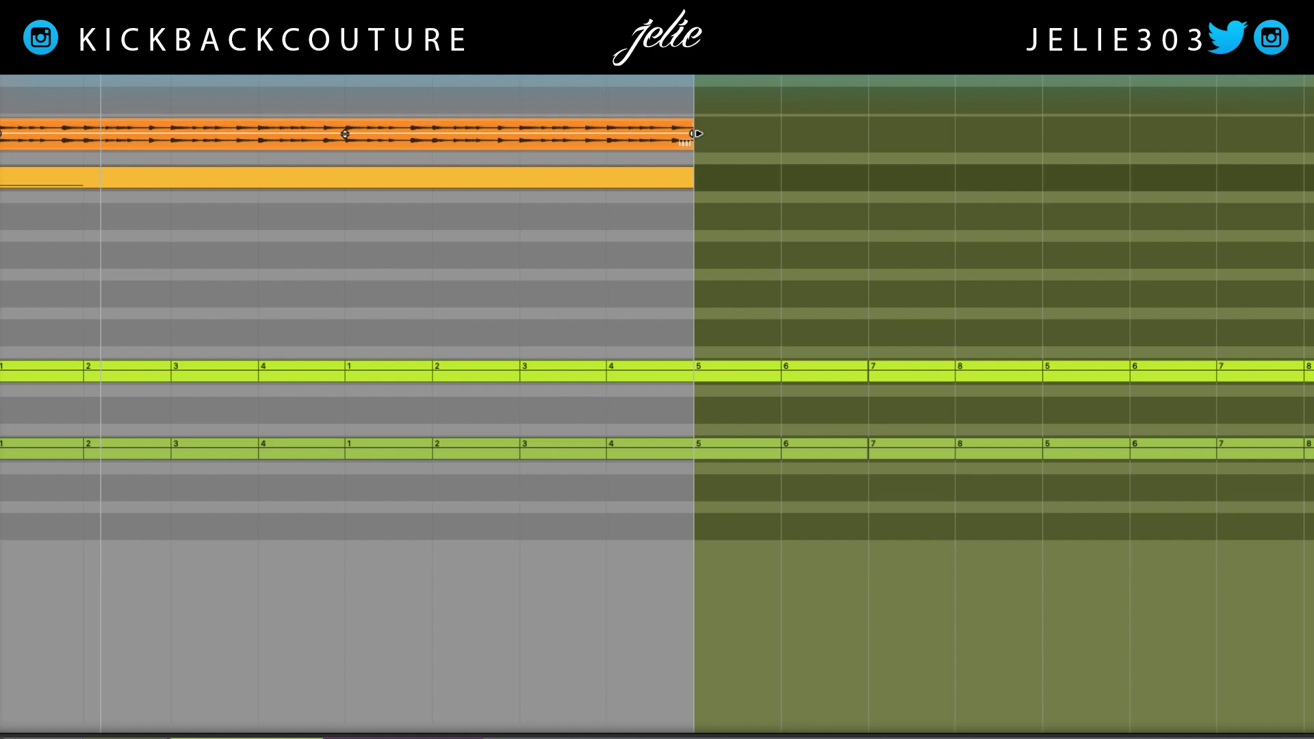
double_click(468, 179)
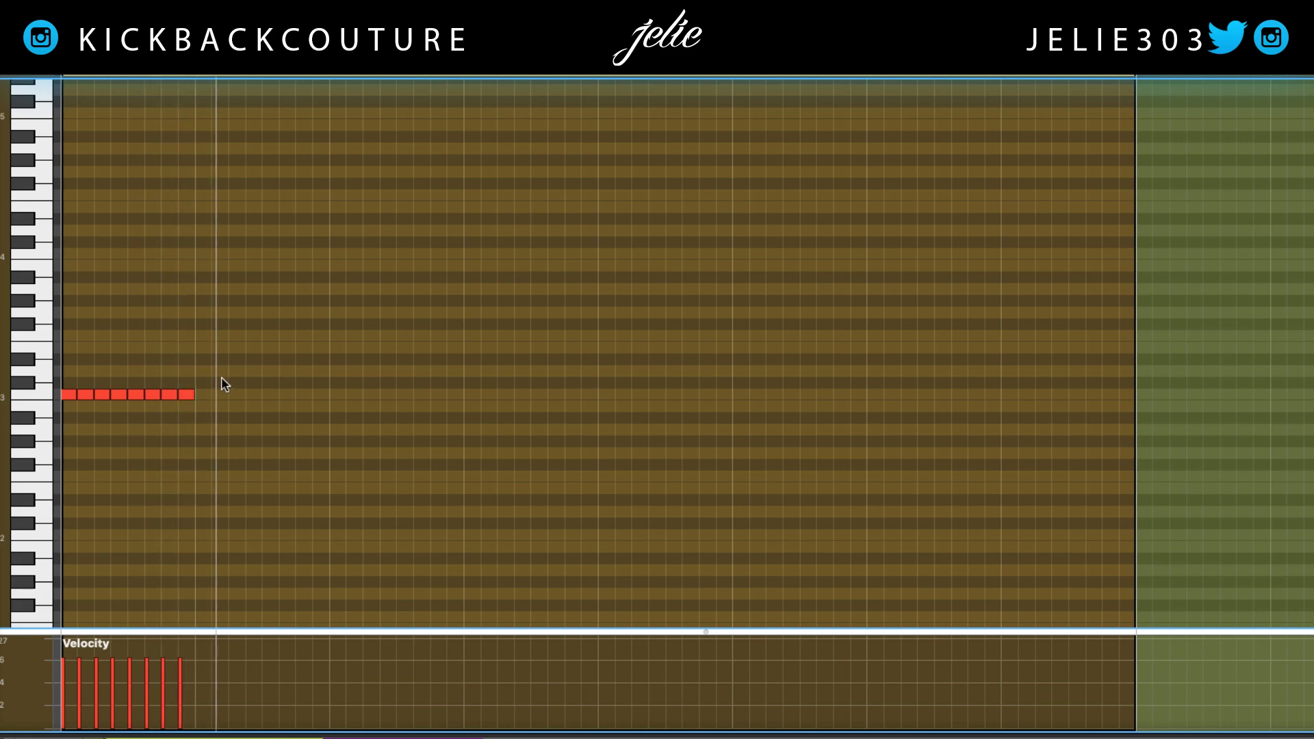
- Clear all notes from the Hi Hat clip and draw two consecutive 1/8 notes on C3 at the start of bar 1
drag(203, 367, 96, 428)
key(Delete)
click(92, 395)
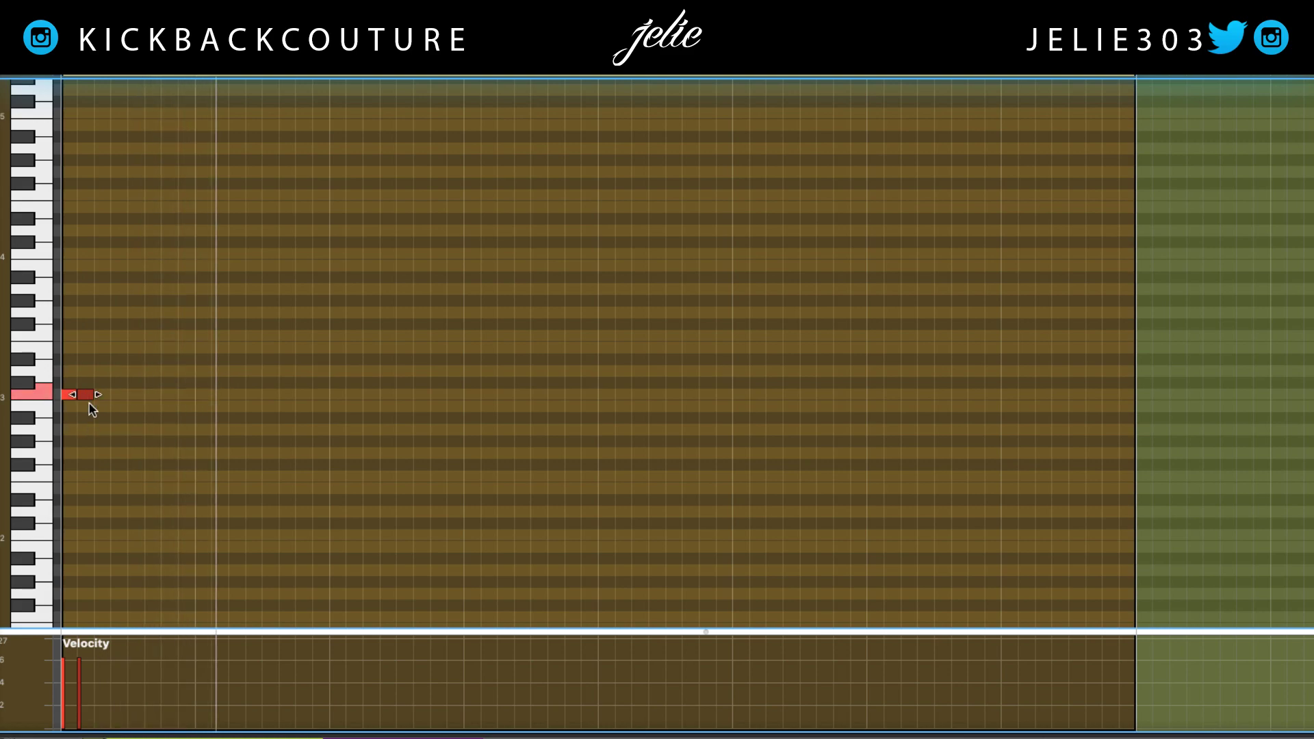
drag(121, 378, 55, 416)
key(Delete)
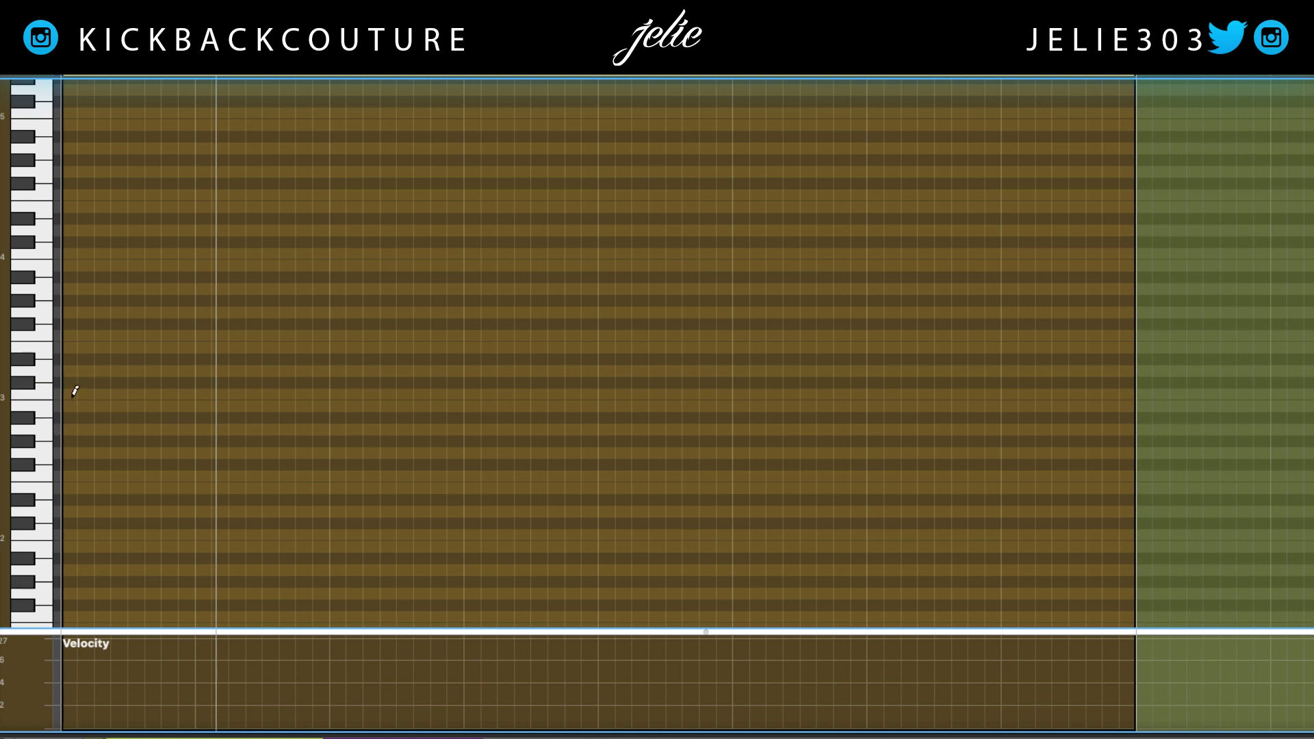
click(69, 394)
click(85, 394)
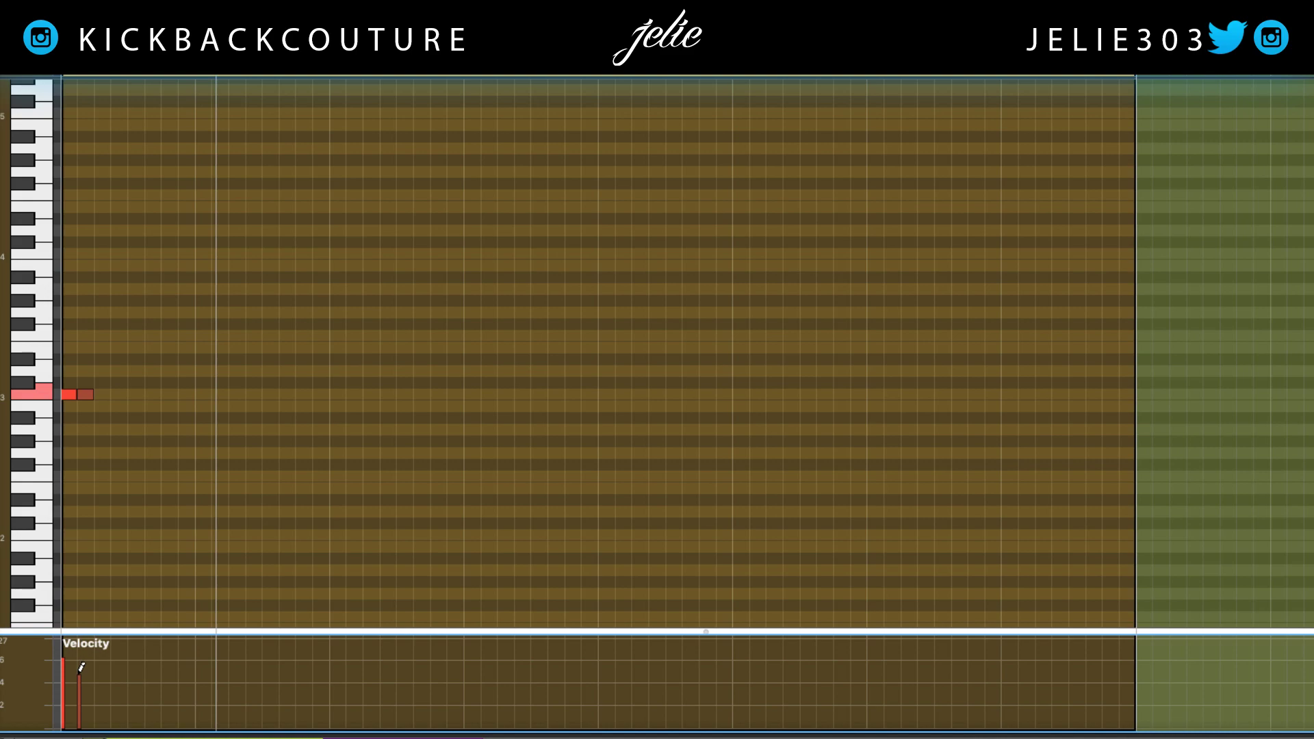
- Lower the second note's velocity to about 75 and make the velocity lane taller
drag(102, 586, 97, 435)
scroll(99, 412, down, 3)
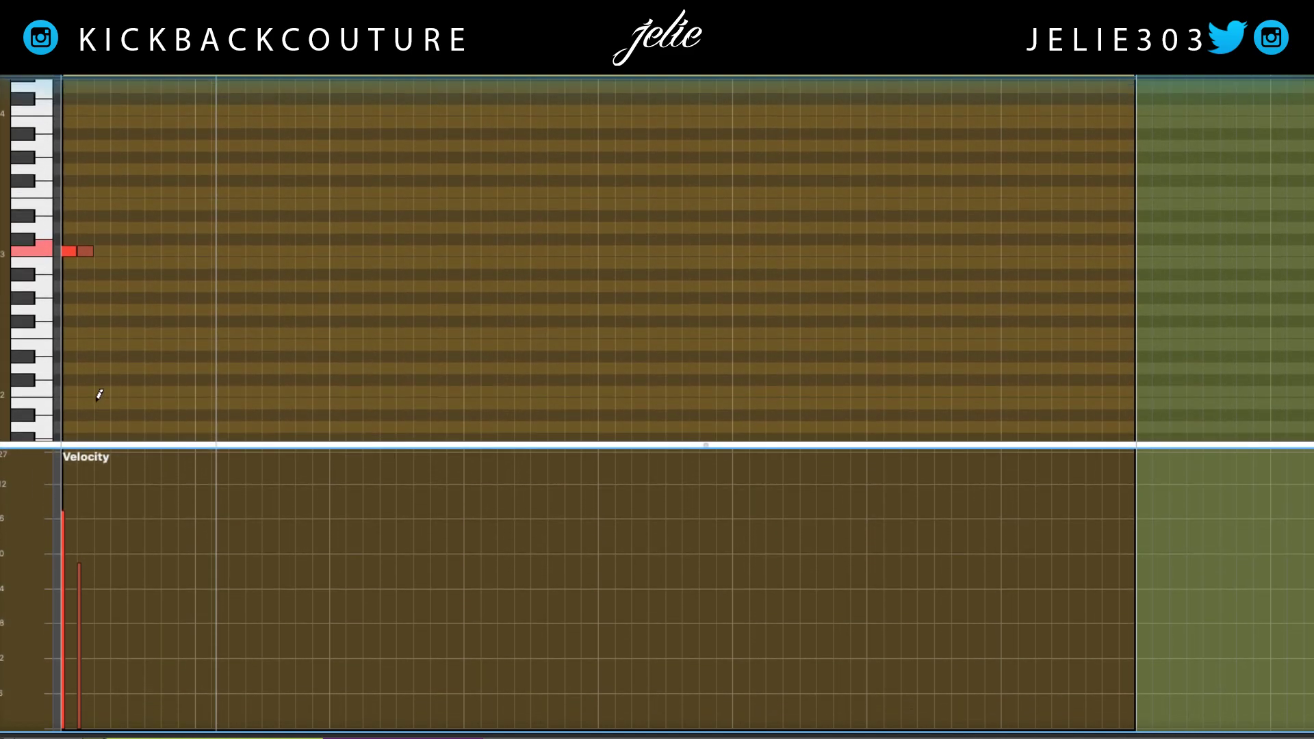
scroll(96, 396, up, 1)
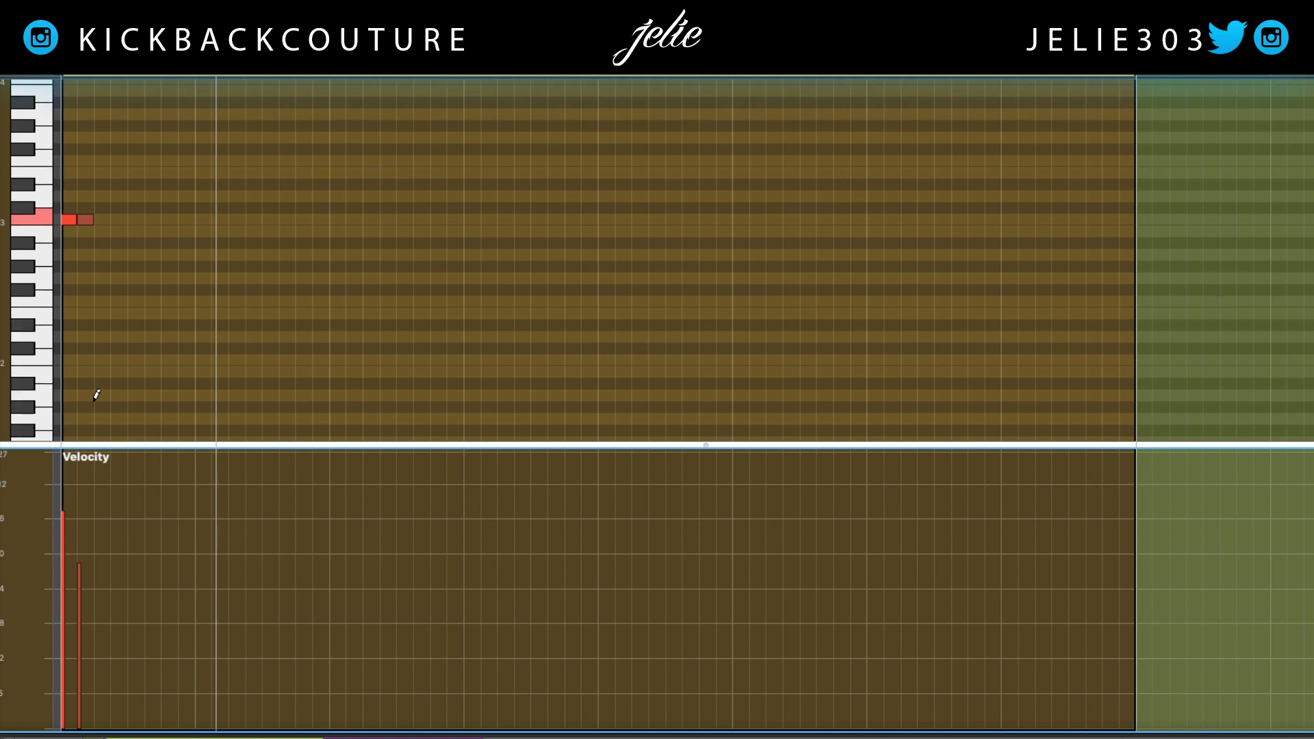
- Duplicate the loud-soft C3 note pair repeatedly until it fills bars 1 and 2, and play the pattern back
drag(87, 204, 44, 227)
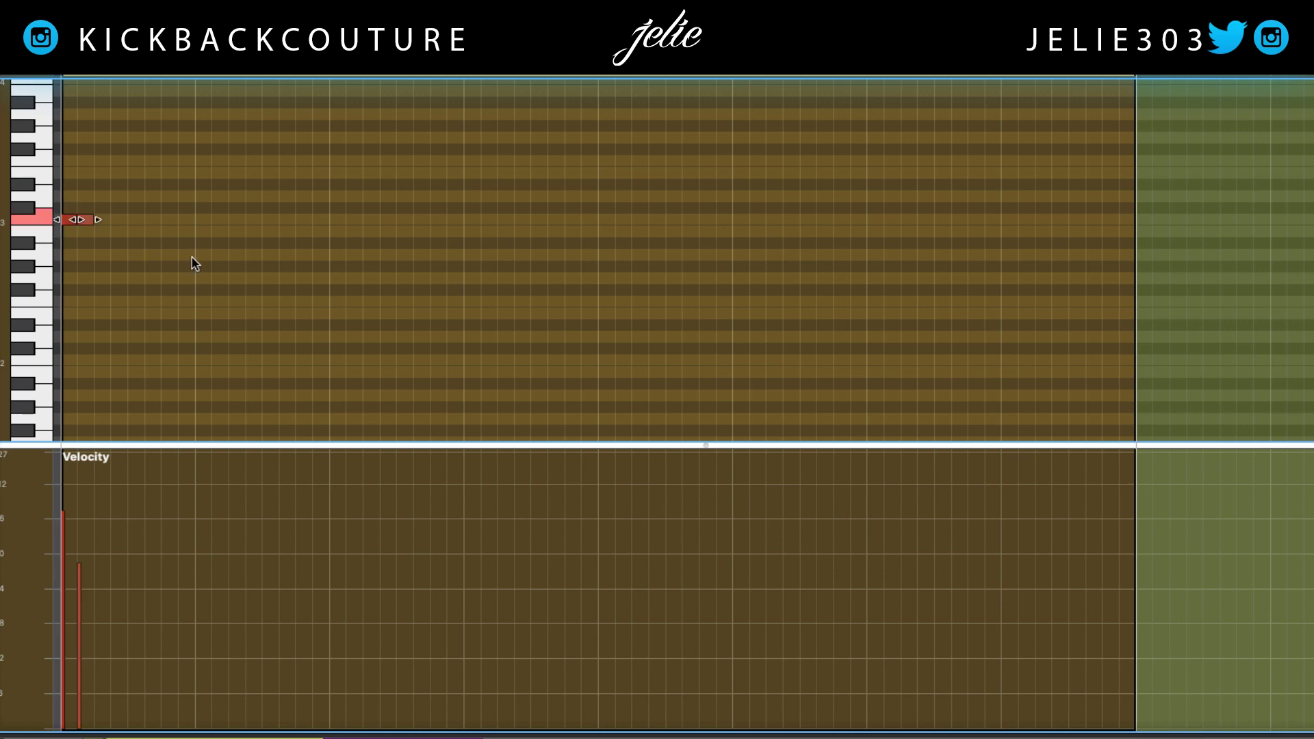
key(ctrl+d)
key(ctrl+d)
key(ctrl+d)
key(ctrl+d)
key(ctrl+d)
key(ctrl+d)
key(ctrl+d)
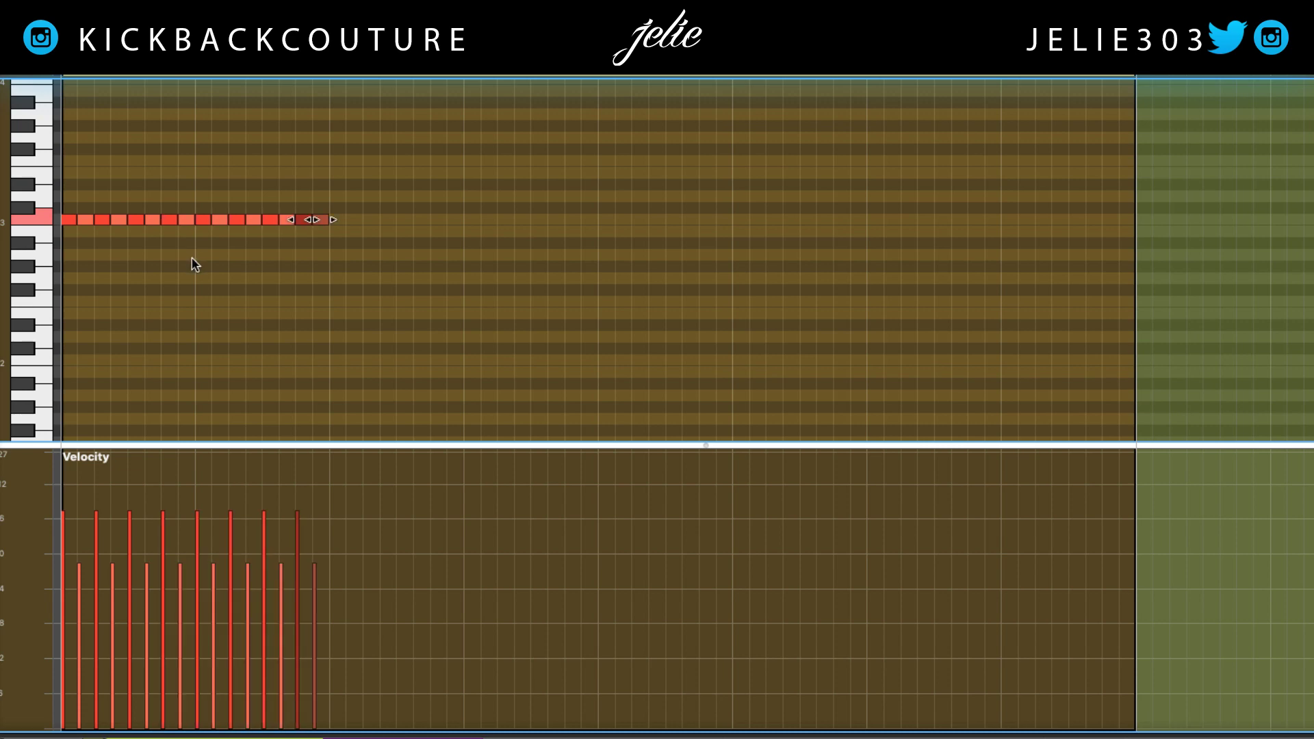
key(space)
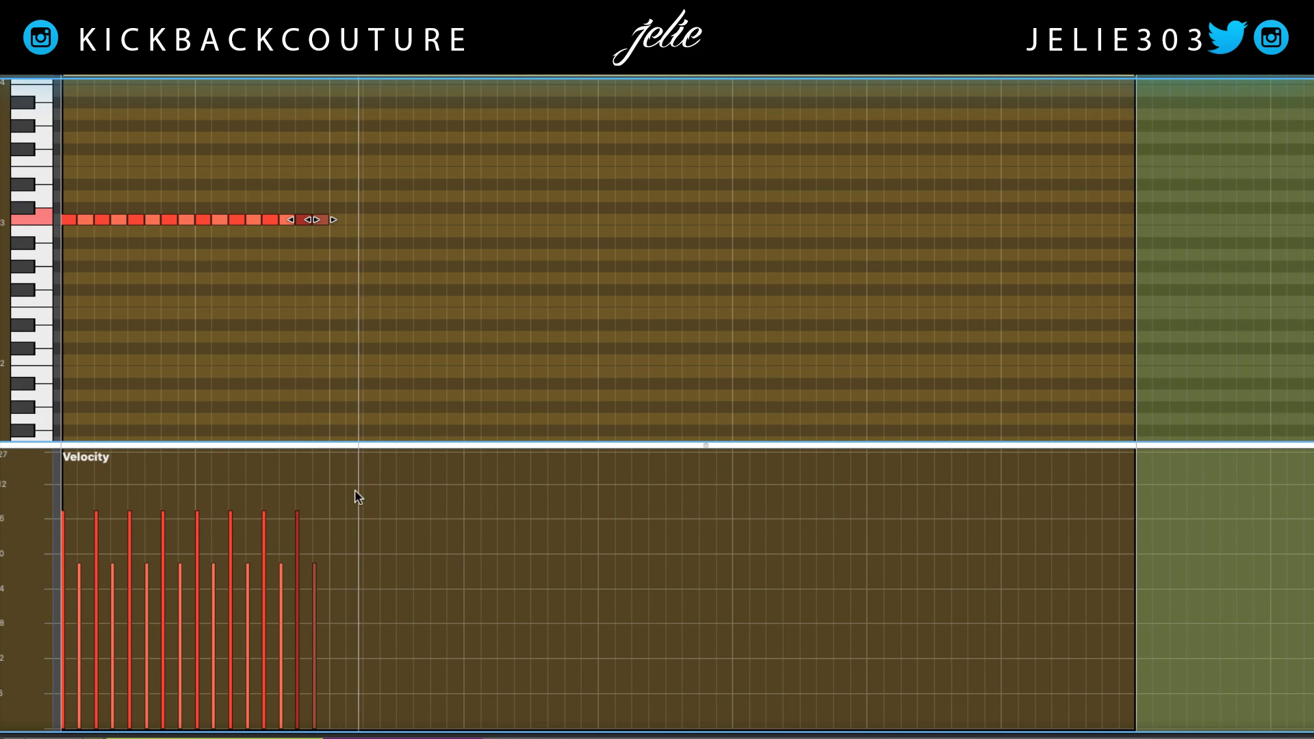
- Select only the louder first note of every pair across bars 1 and 2 by their velocity bars
drag(384, 520, 63, 541)
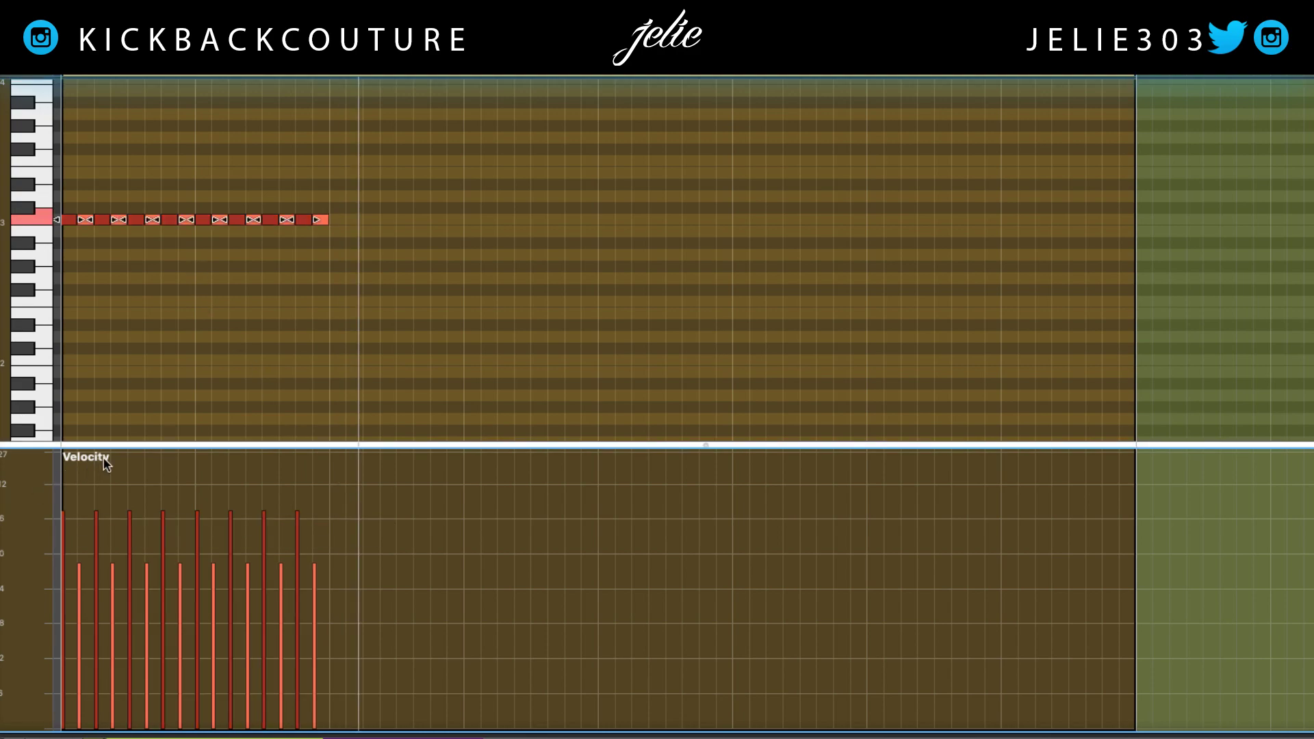
click(139, 426)
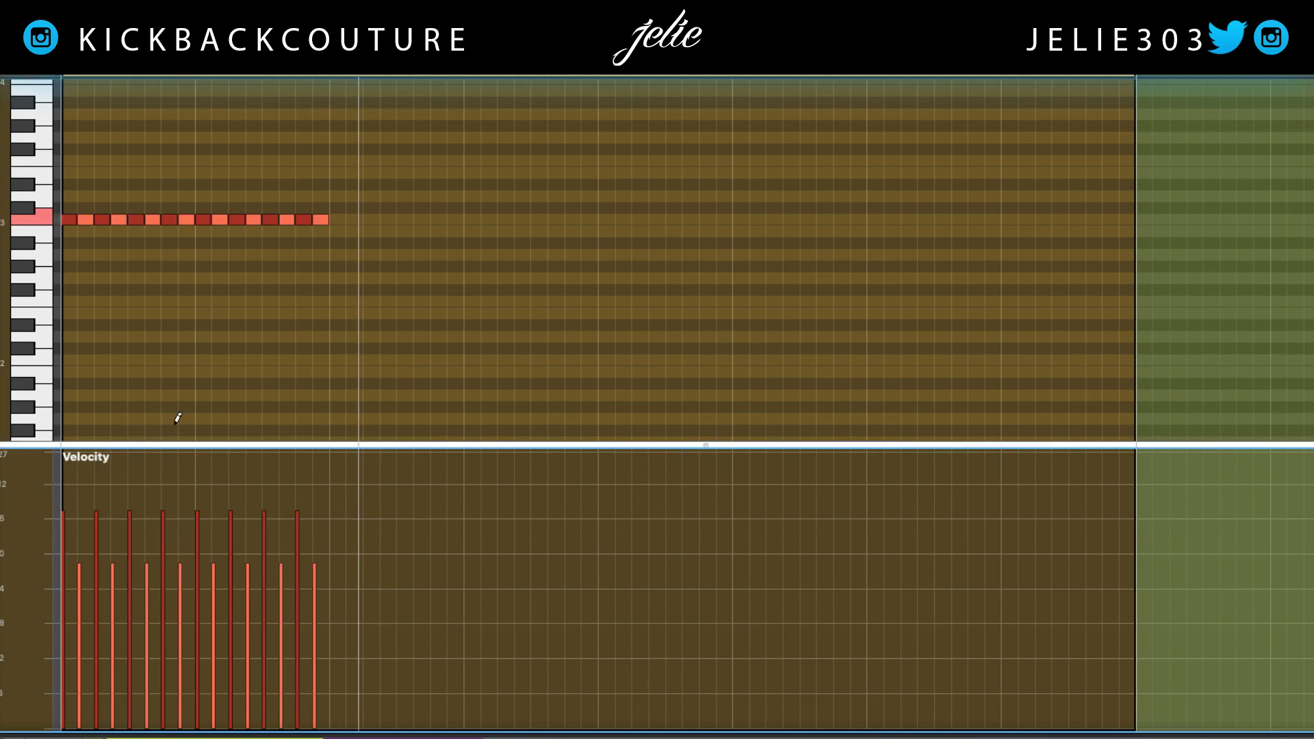
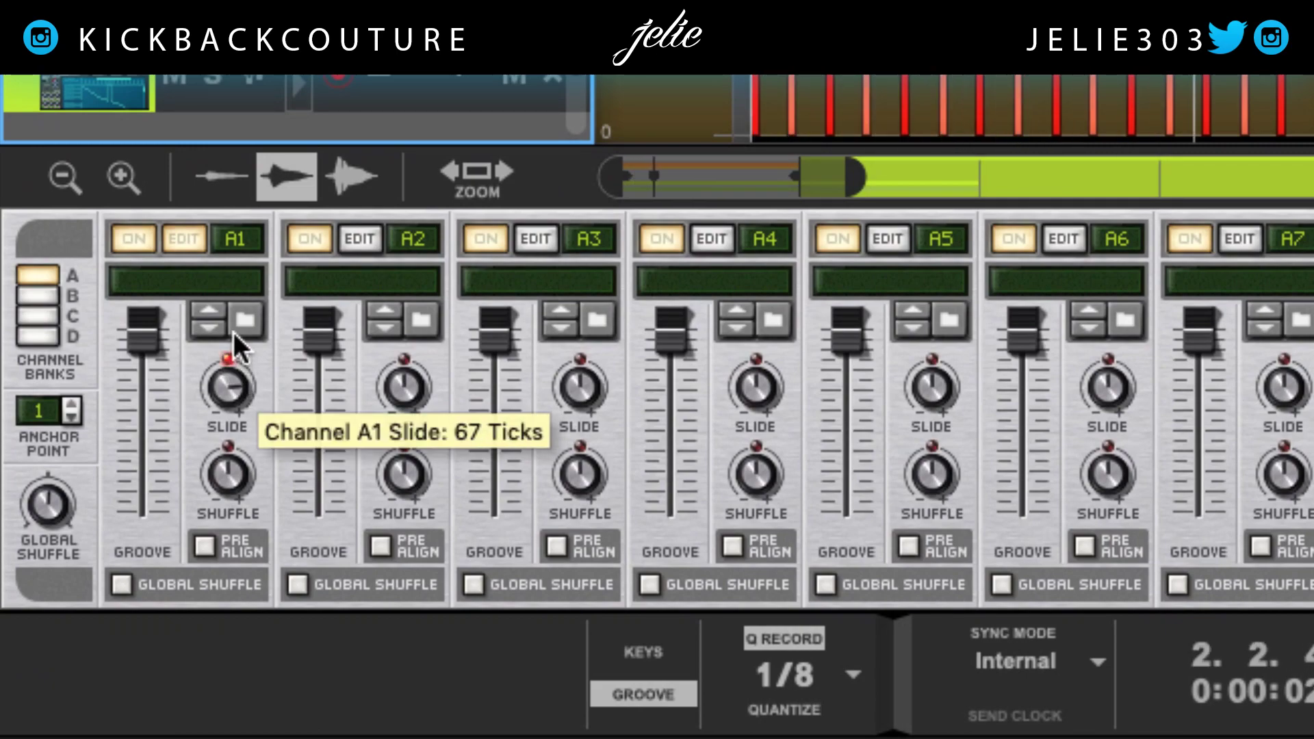
- Try different Slide amounts on ReGroove channel A1 during playback, settling on about 41 ticks, and stop playback
key(shift+Return)
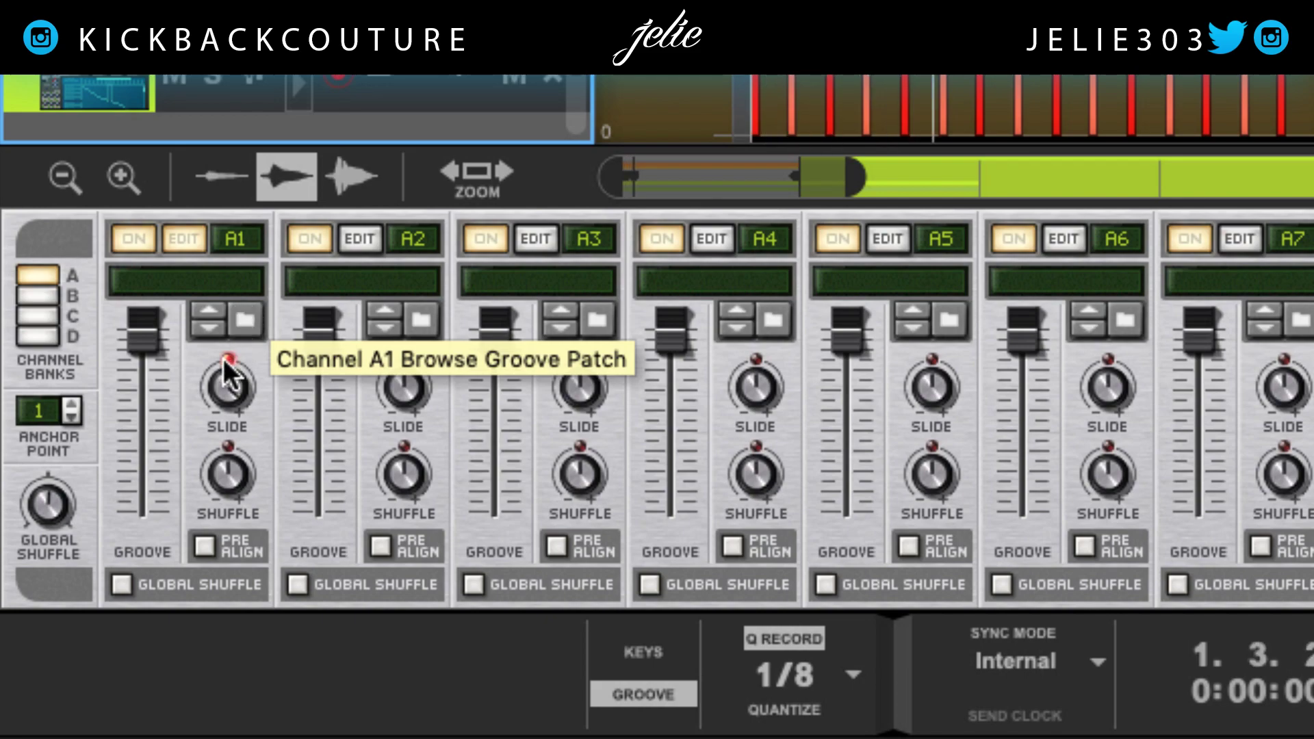
mouse_move(225, 383)
mouse_down()
mouse_move(228, 424)
mouse_move(238, 376)
mouse_up()
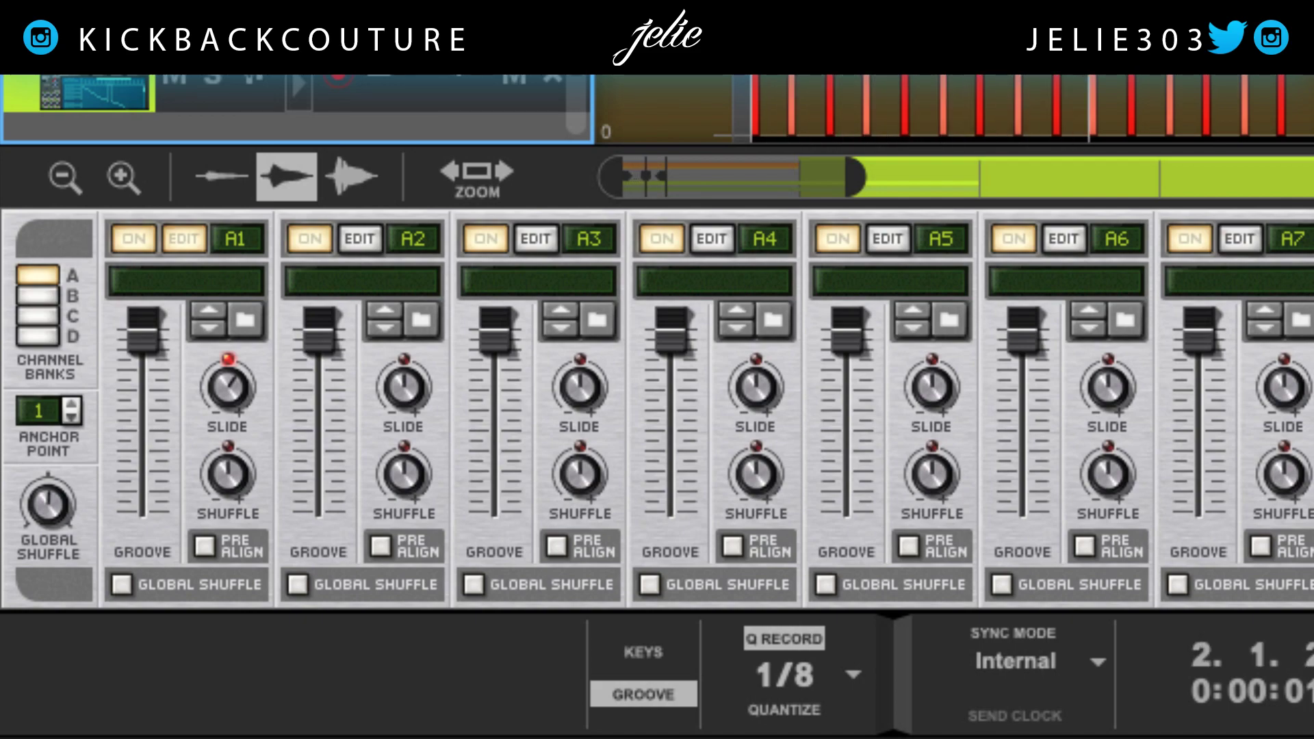
mouse_move(258, 384)
mouse_down()
mouse_move(252, 305)
mouse_move(249, 384)
mouse_up()
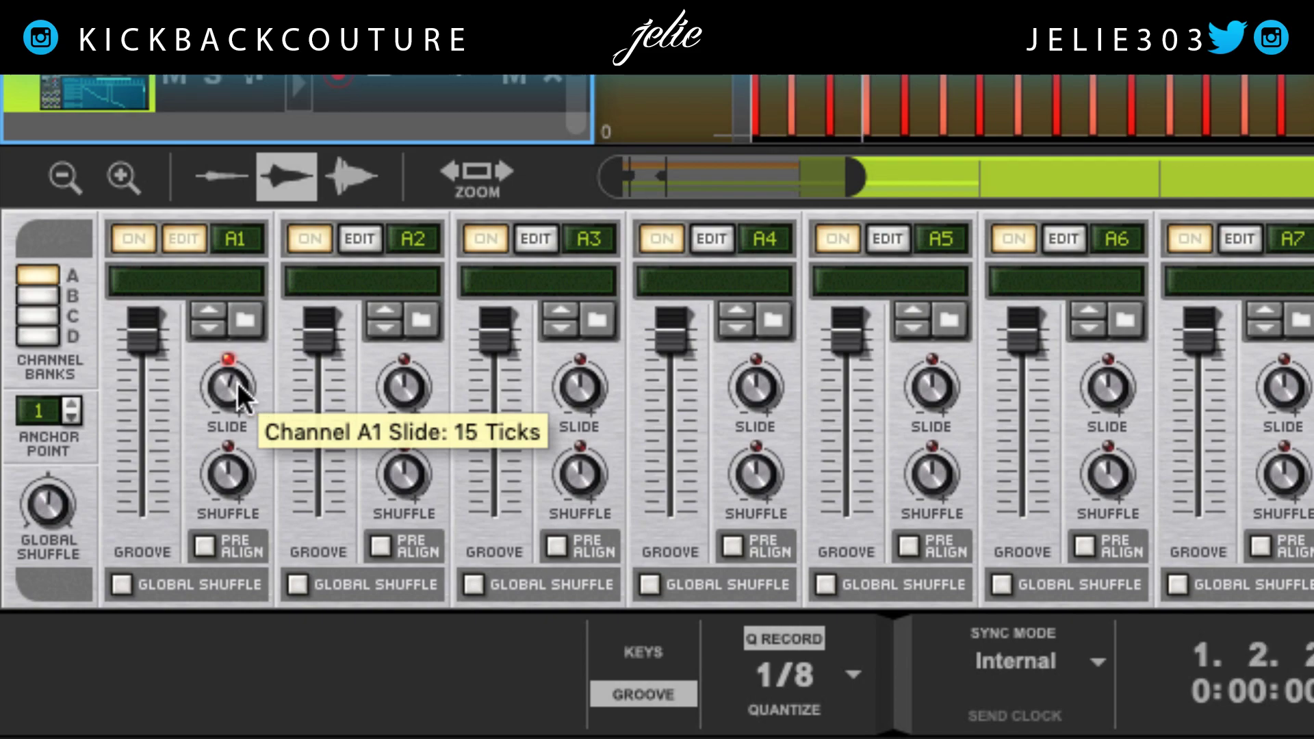
super+click(236, 383)
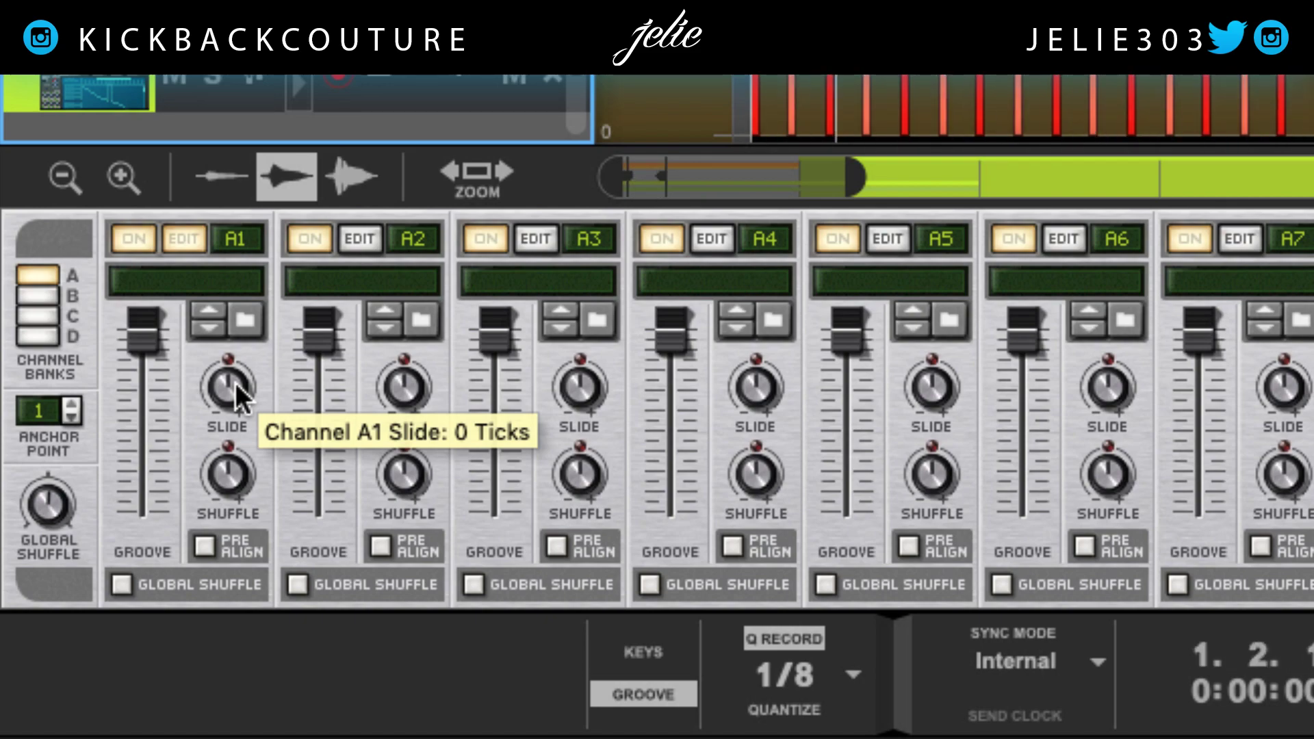
drag(236, 384, 229, 360)
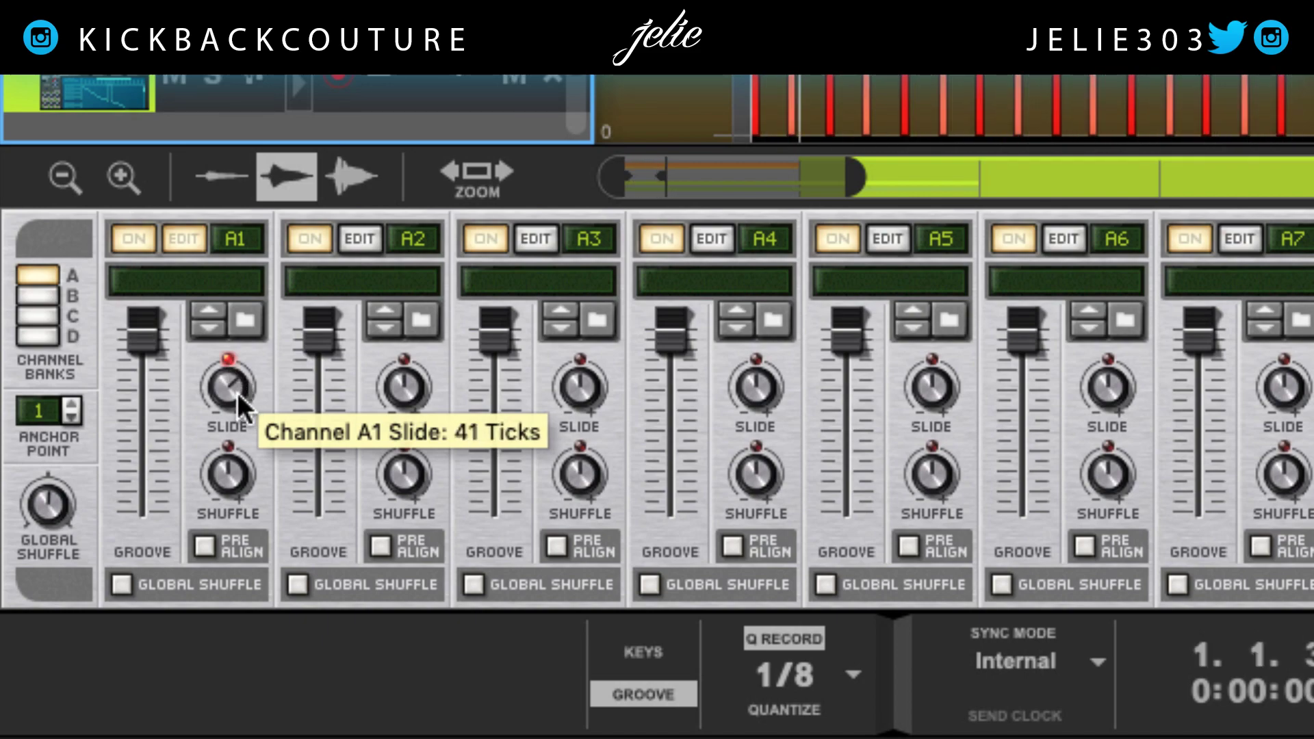
drag(236, 388, 237, 392)
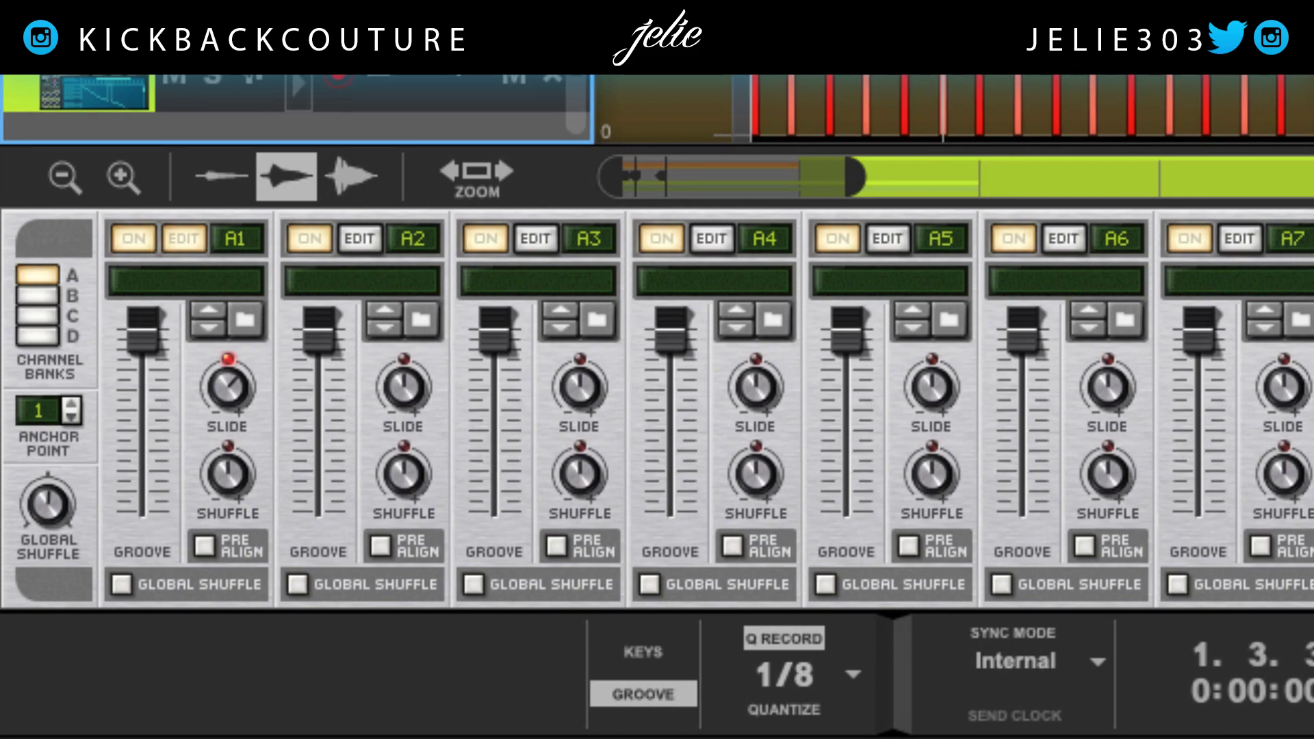
key(space)
alt+click(678, 114)
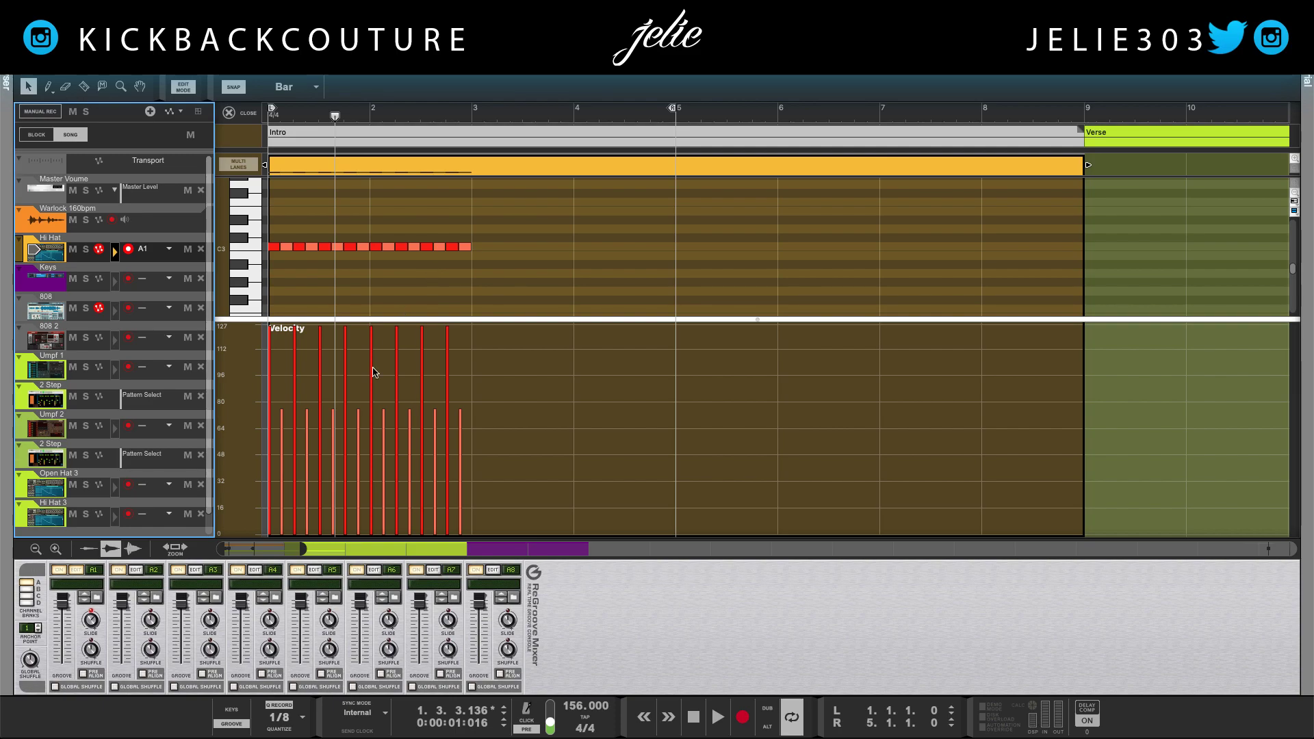
- Hide the ReGroove mixer and the transport so the Hi Hat clip's note and velocity lanes get the full height
key(F4)
key(F7)
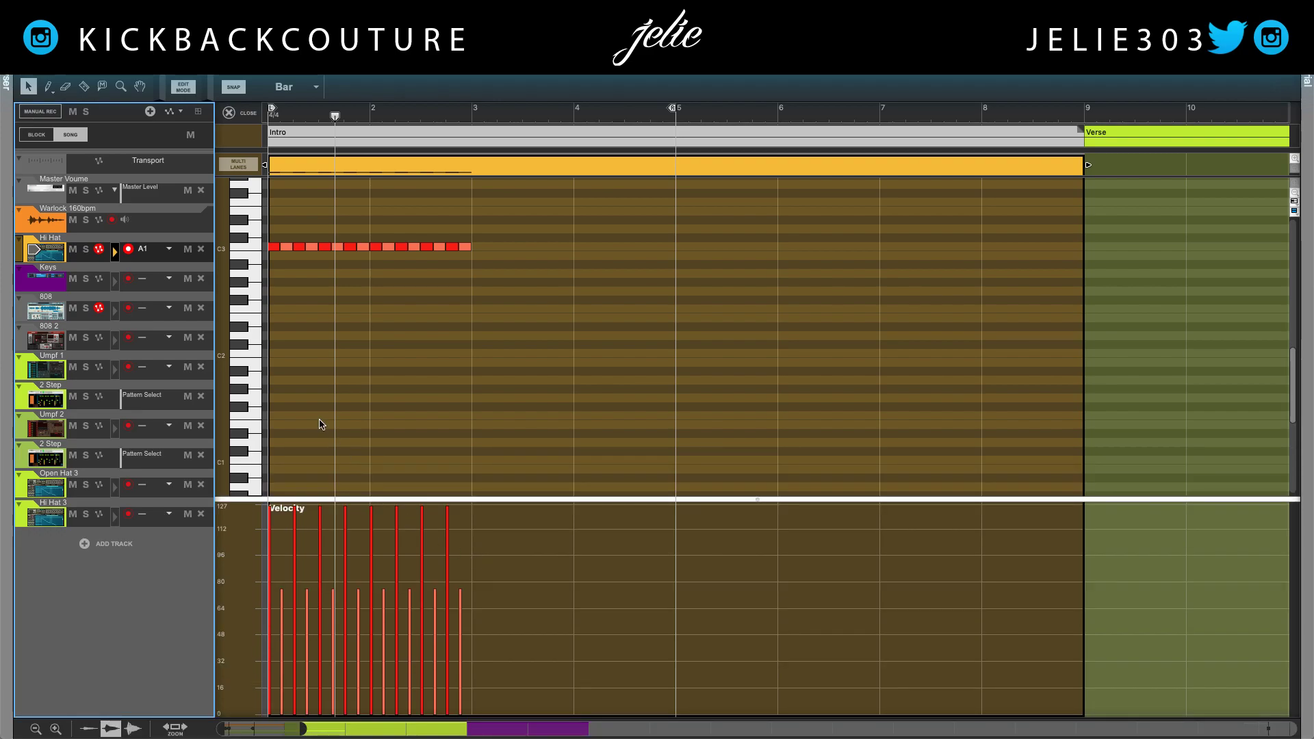
key(h)
key(h)
key(h)
scroll(351, 373, up, 4)
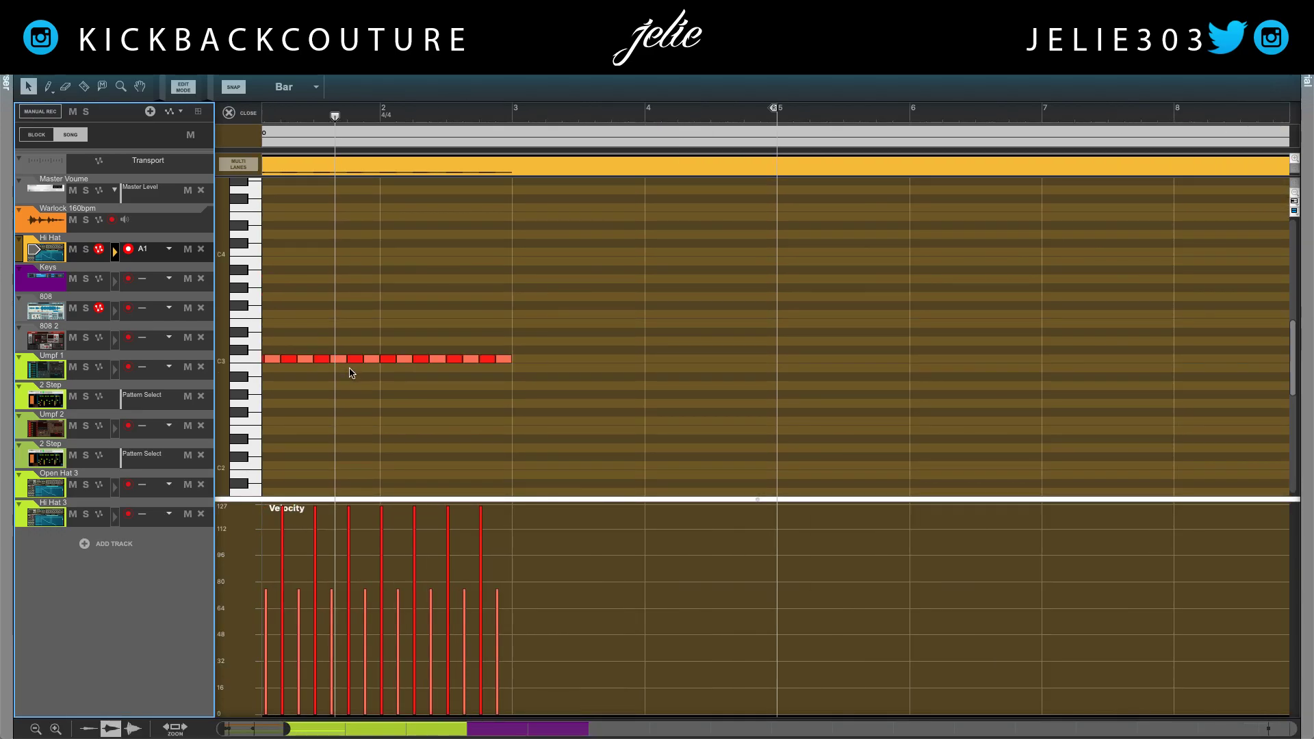
scroll(350, 371, up, 2)
scroll(347, 373, down, 4)
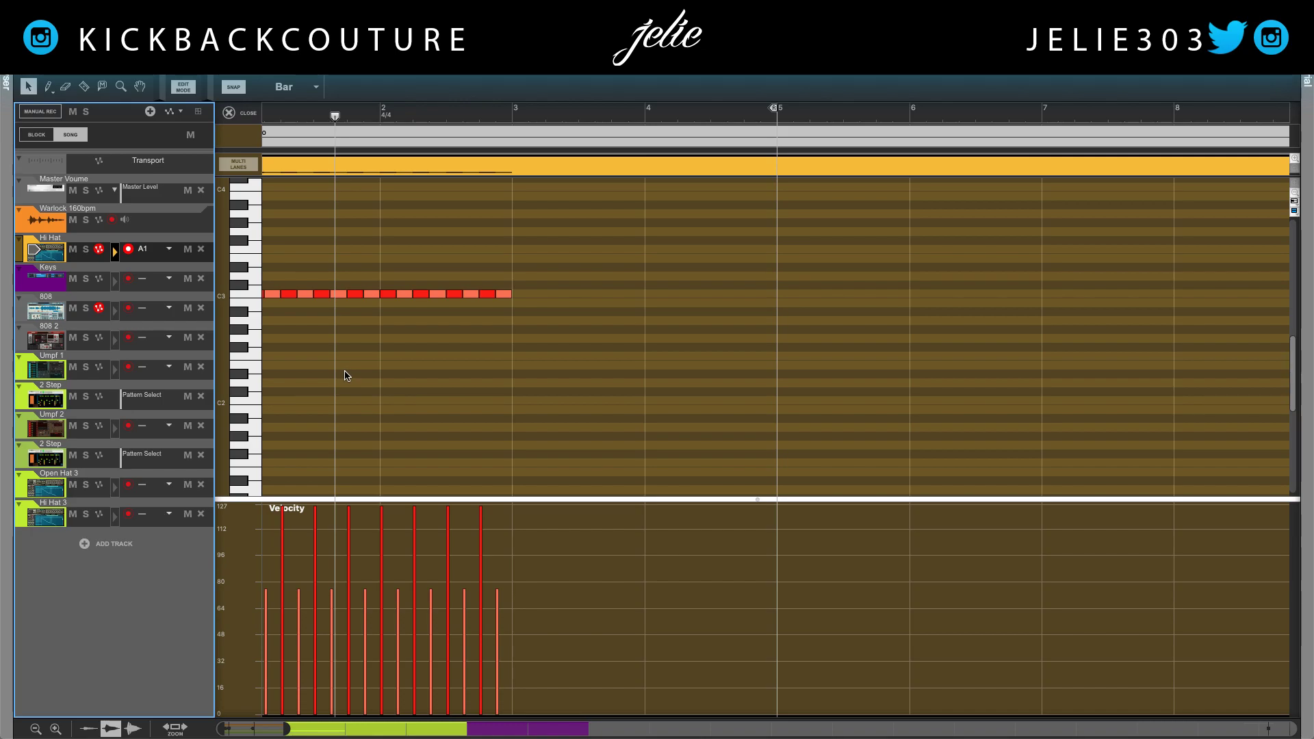
click(333, 351)
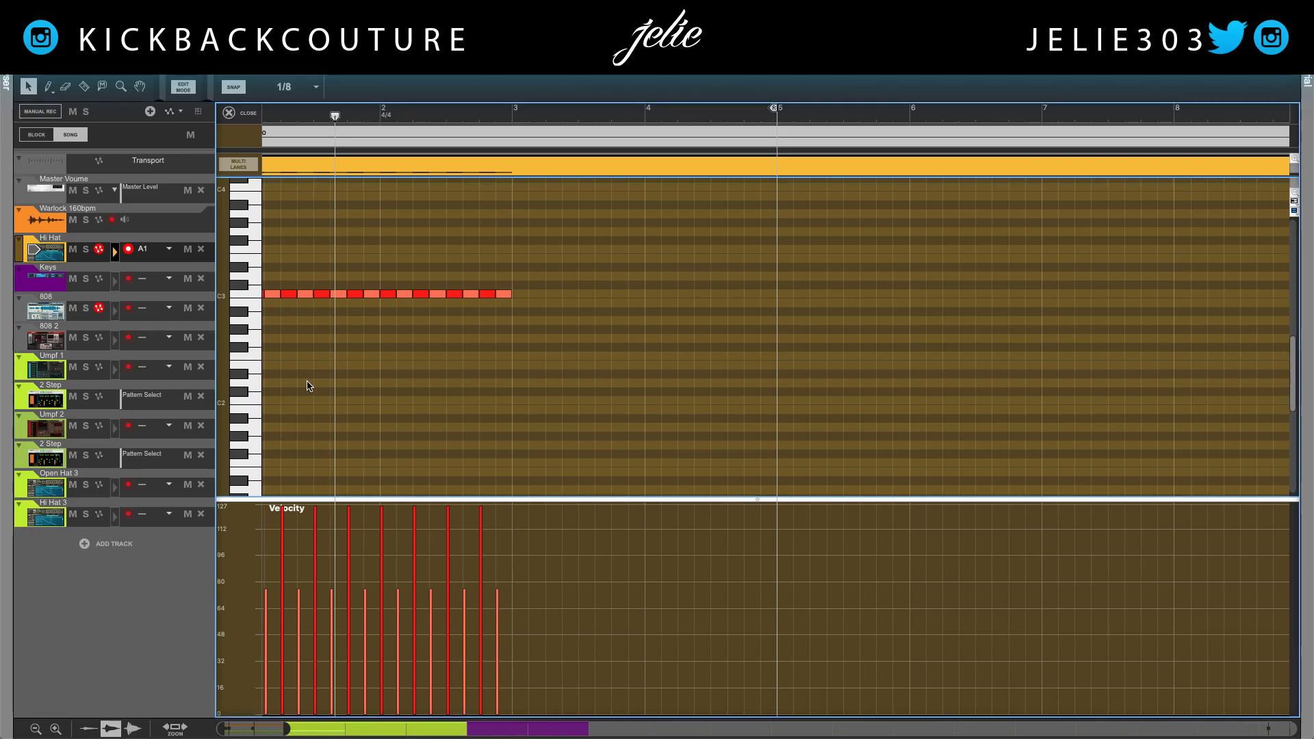
- Set the snap value to Grid, at a resolution of 1/32
key(w)
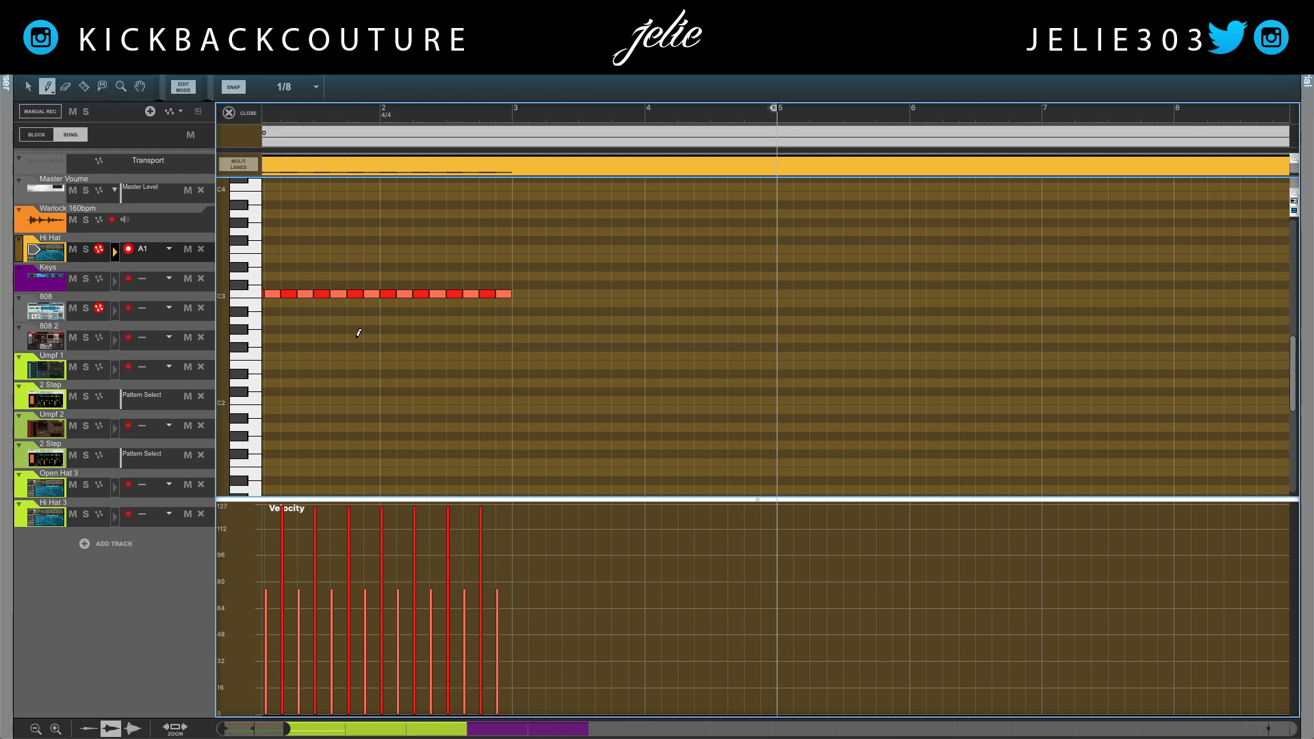
click(295, 87)
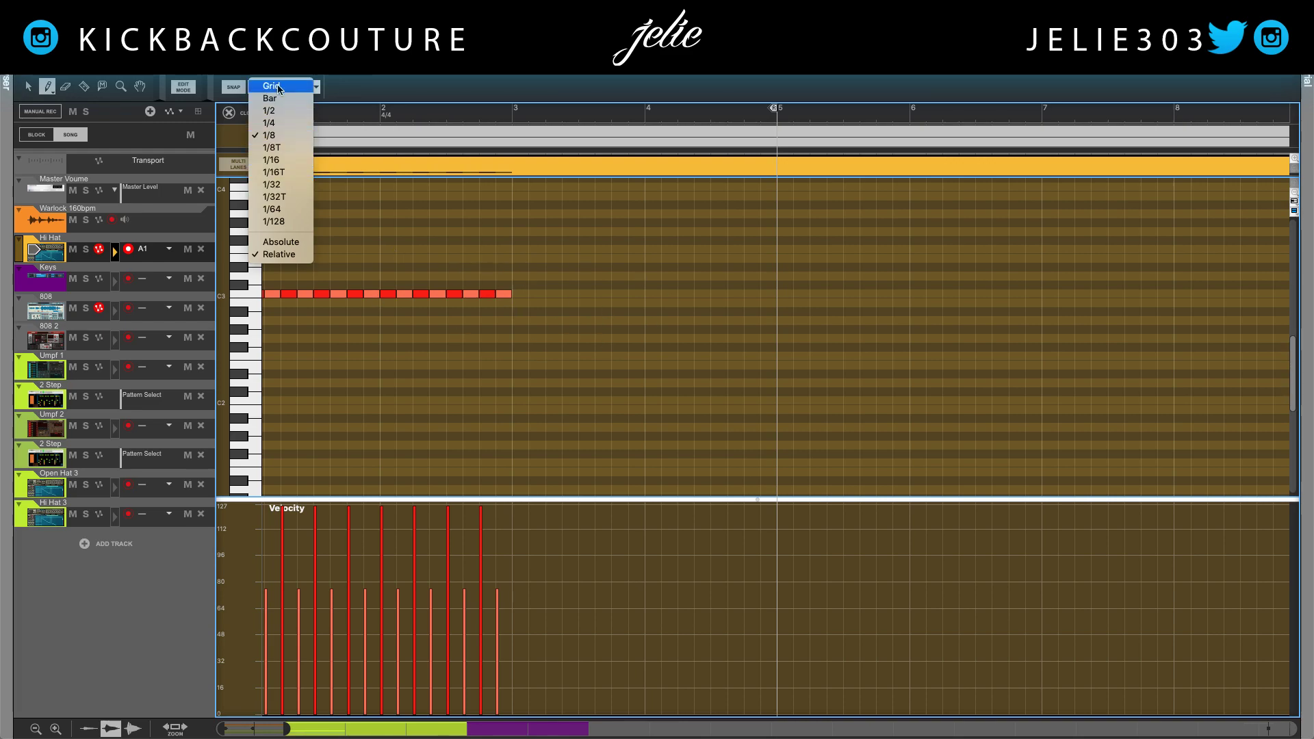
click(277, 86)
scroll(431, 388, up, 10)
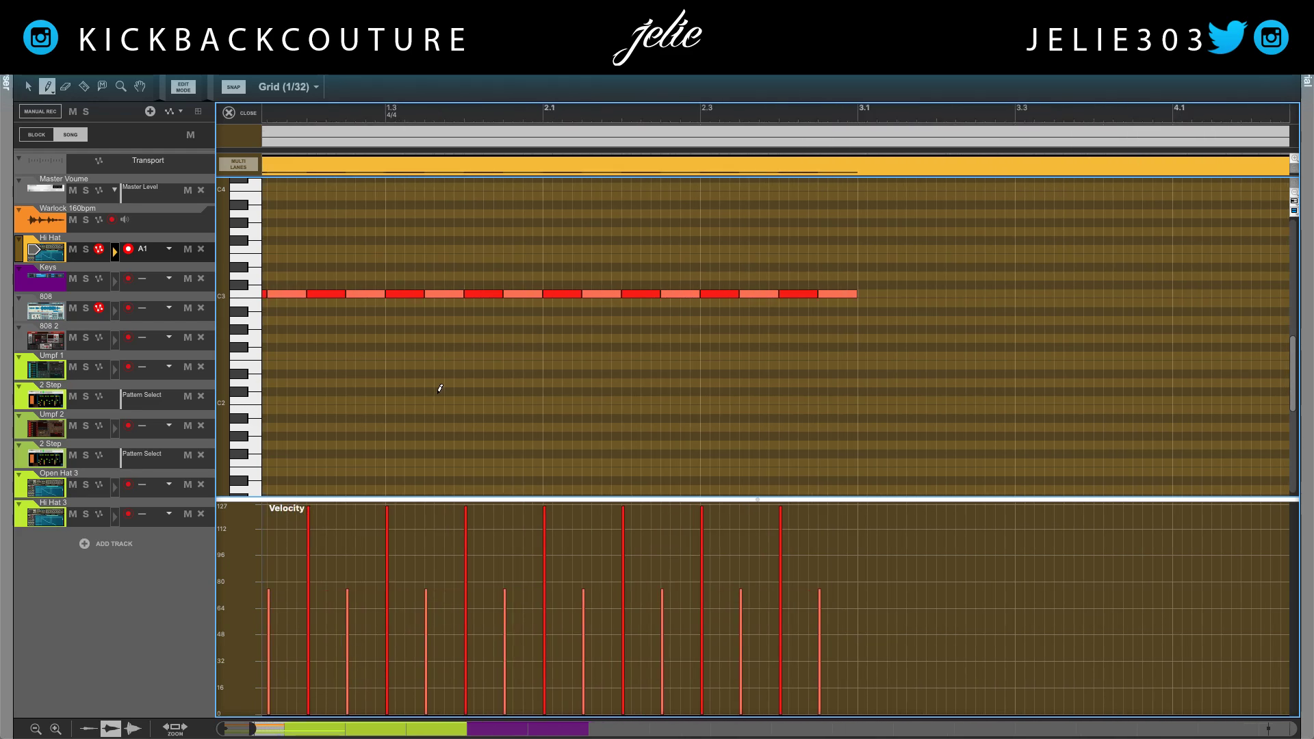
scroll(440, 388, left, 1)
key(w)
key(w)
key(w)
key(w)
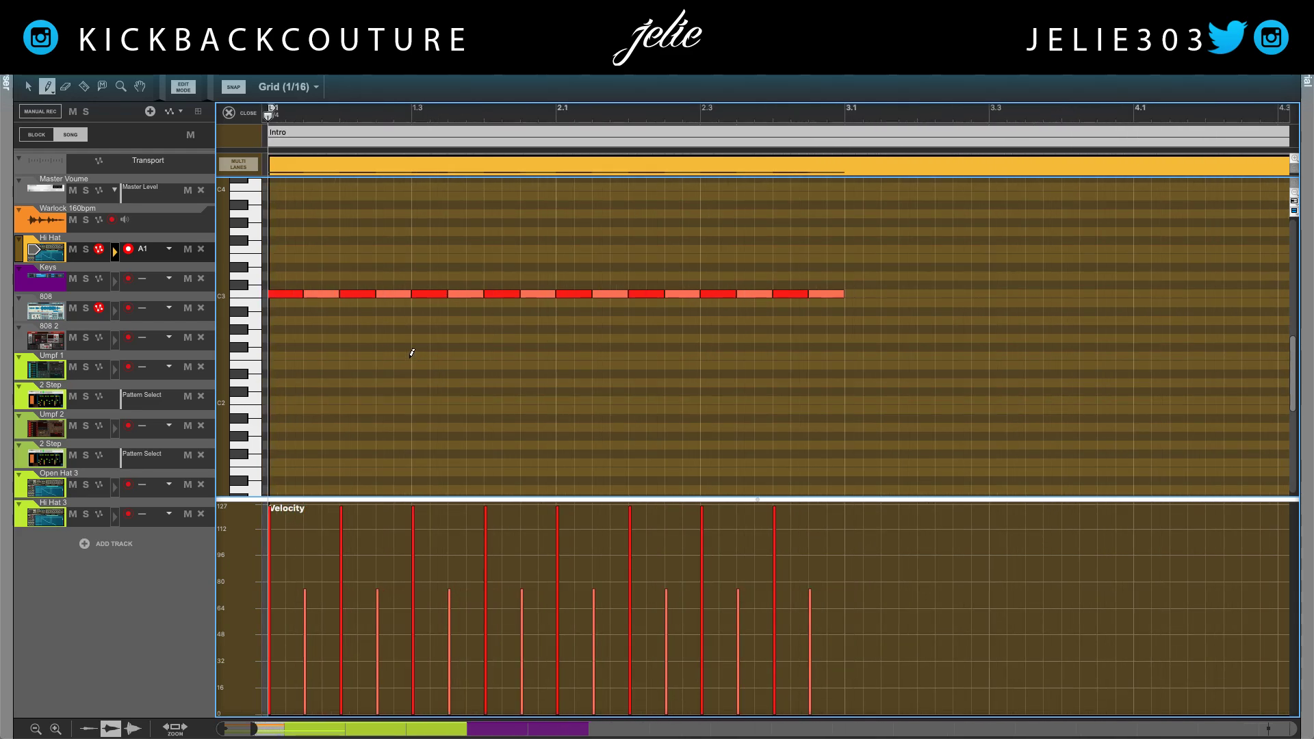
key(e)
key(e)
key(e)
key(e)
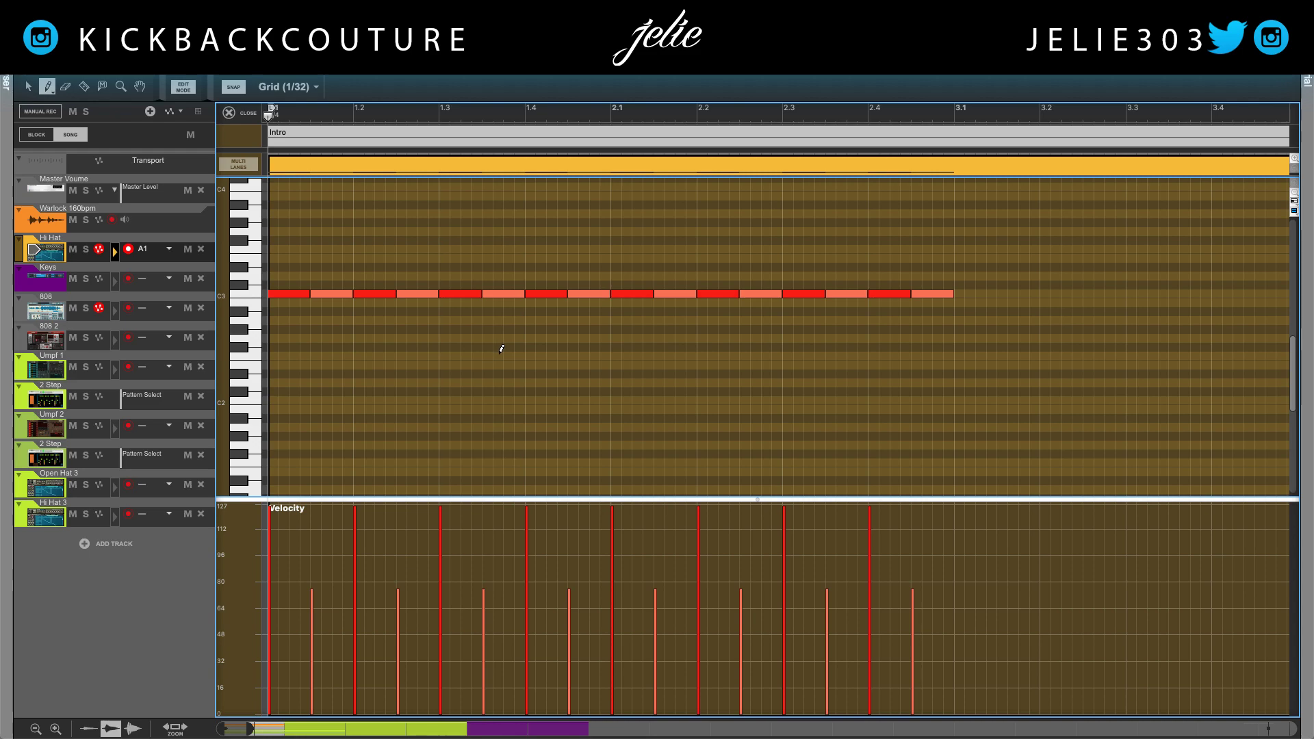
- Replace the loud 1/8 note at beat 1.4 with four 1/32 notes on C3 and play the result back
key(space)
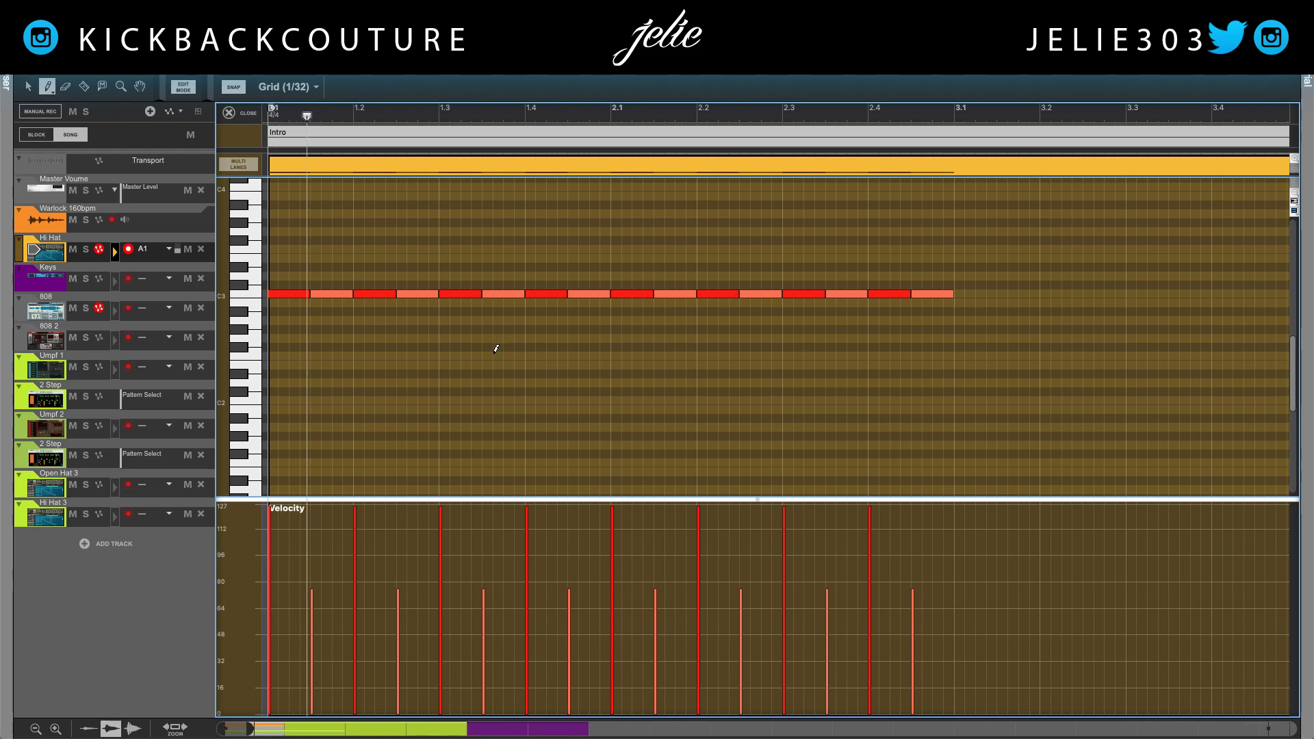
key(q)
click(556, 292)
key(Delete)
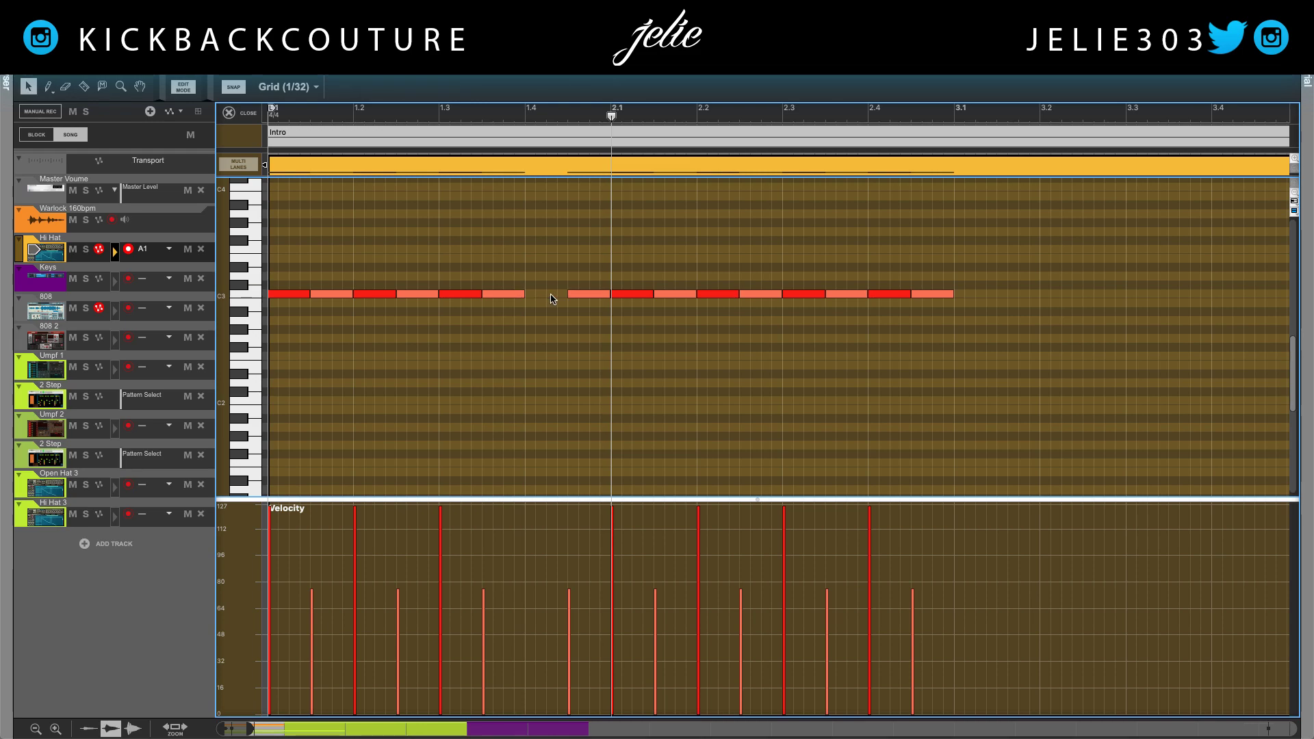
key(w)
drag(529, 291, 557, 291)
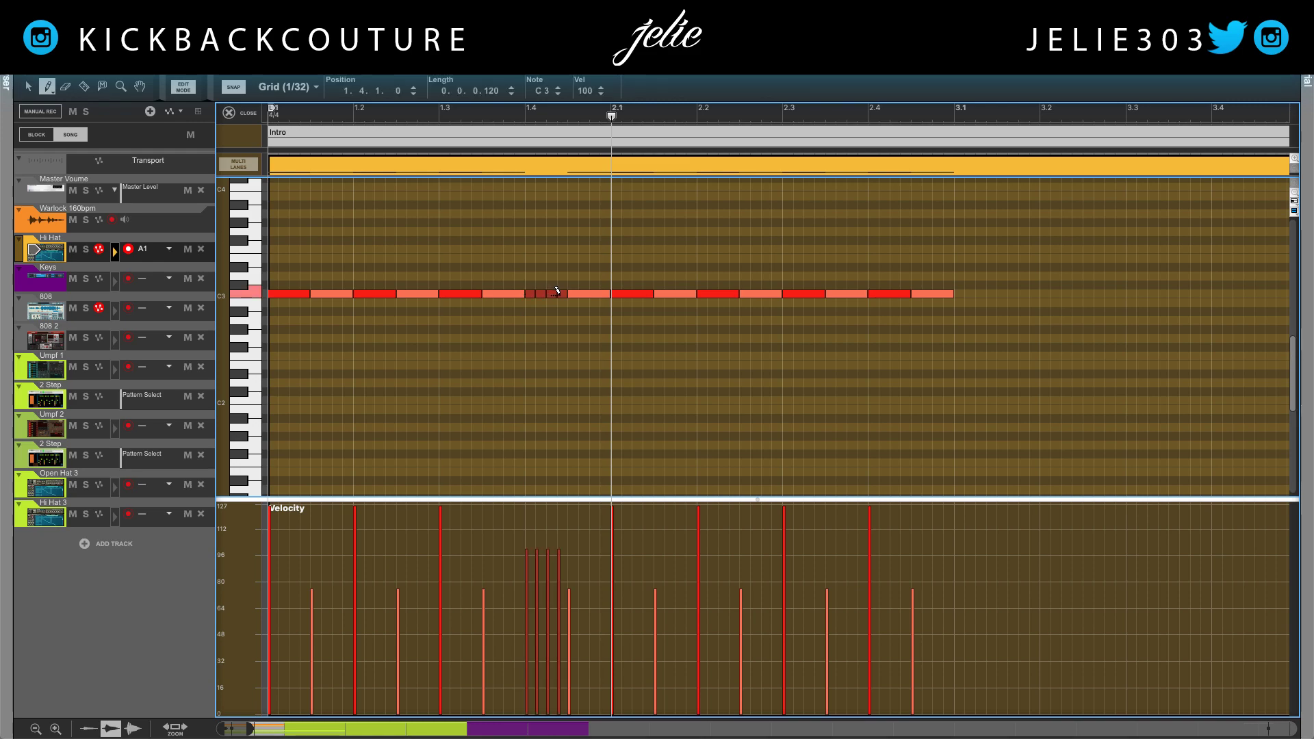
key(space)
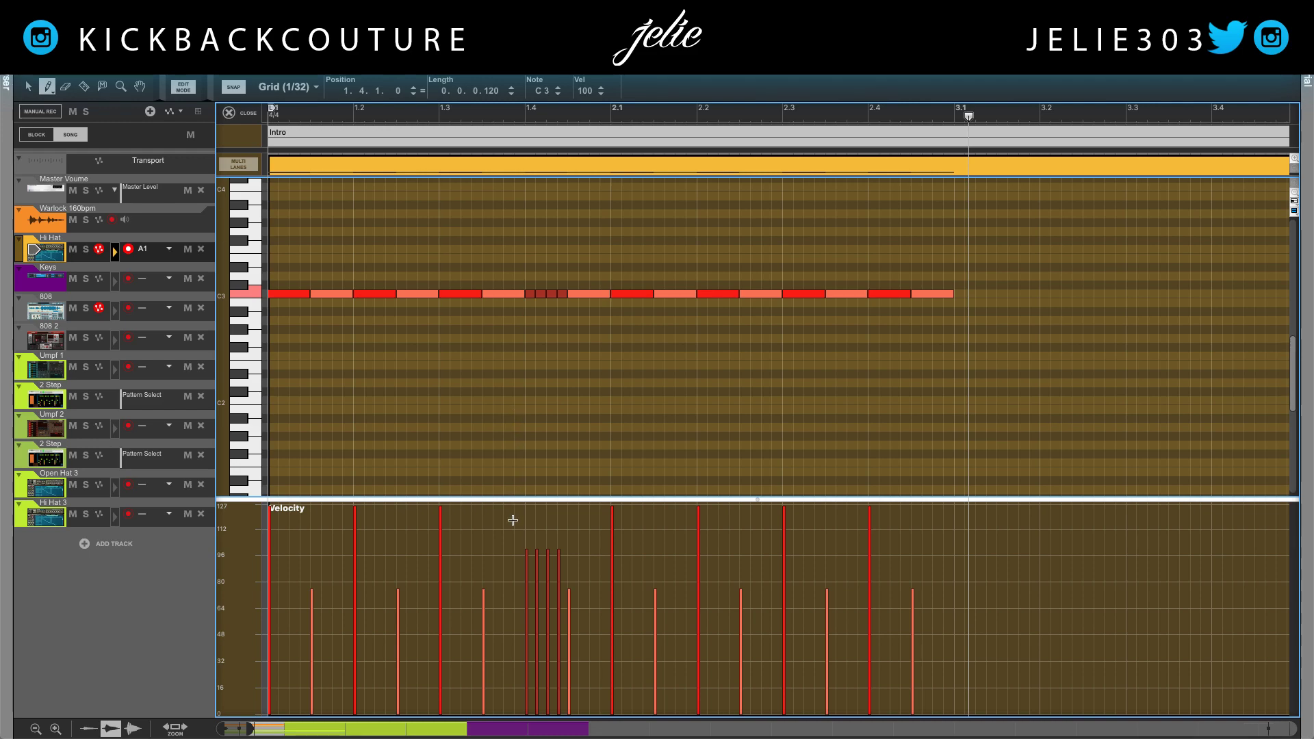
- Ramp the velocities of the four 1/32 notes at beat 1.4 from about 100 down to about 63, and play them back
drag(519, 523, 565, 606)
drag(519, 533, 561, 616)
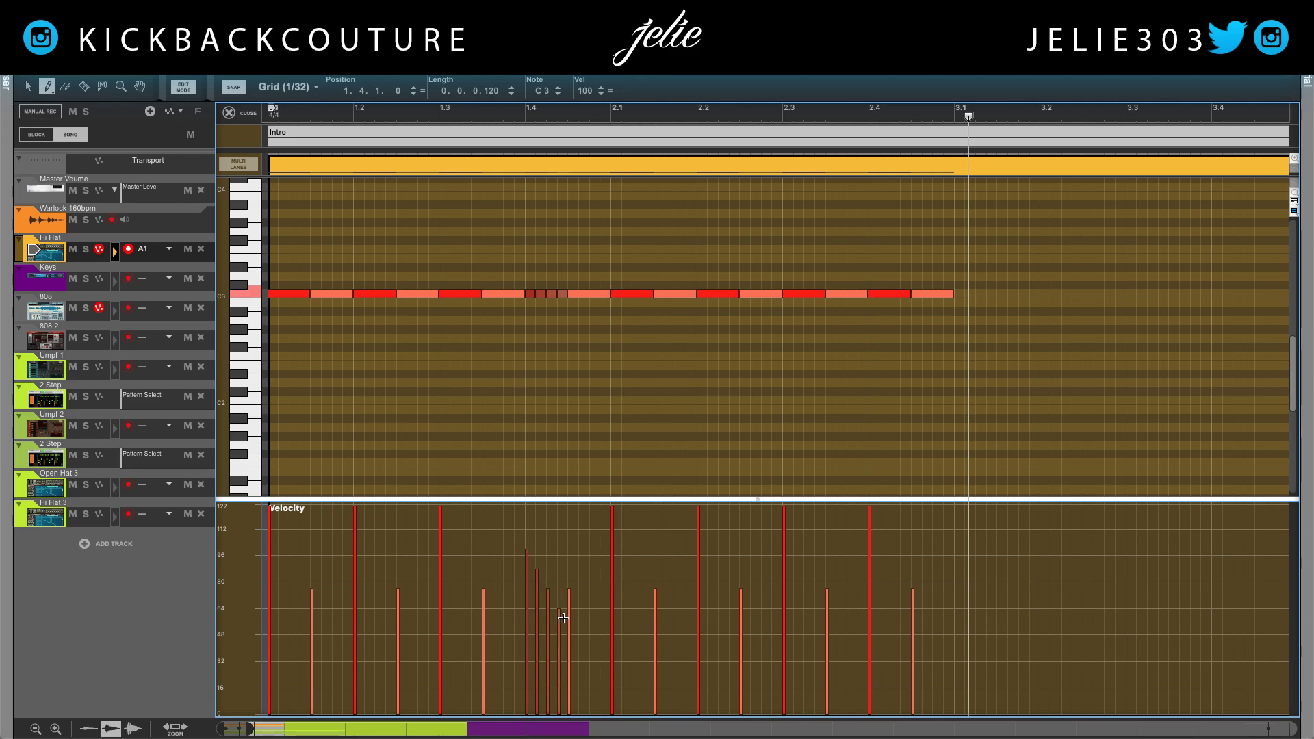
key(shift+Return)
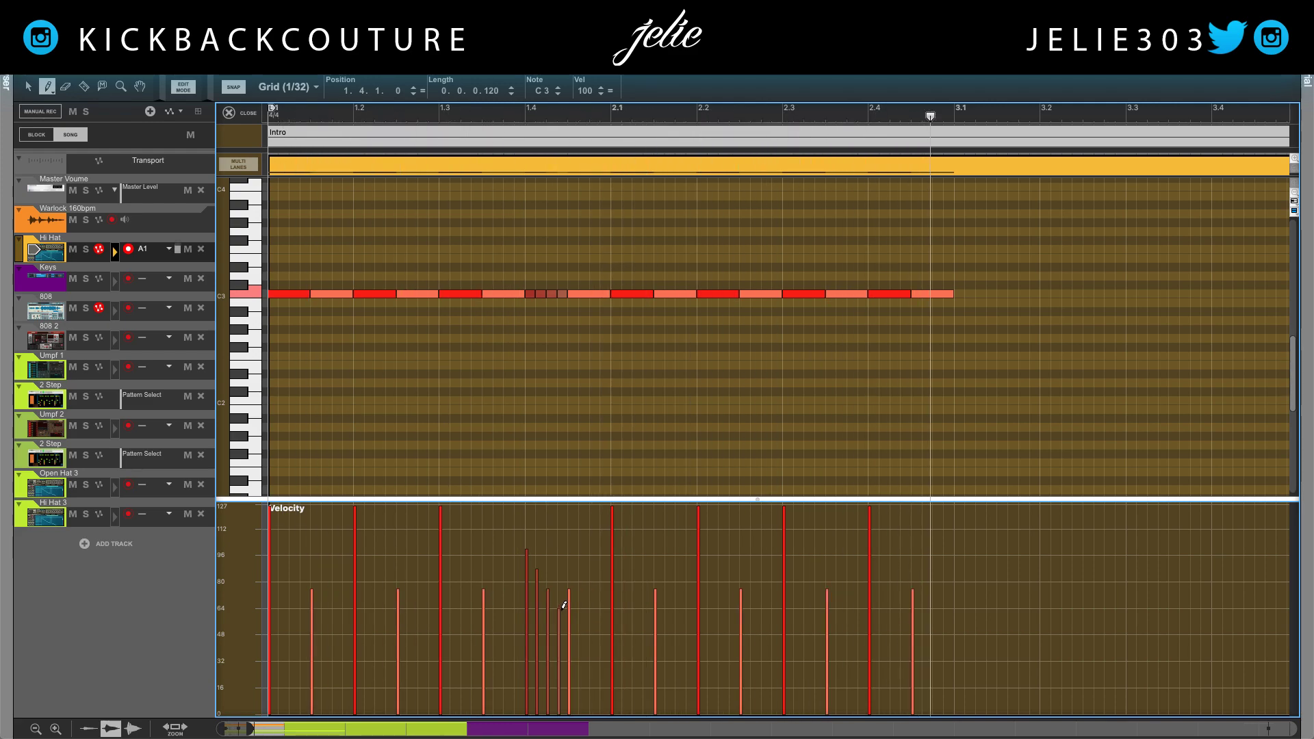
- Delete the soft note following the roll, fill its place with a duplicate of the four 1/32 notes, and play back
key(1)
double_click(578, 295)
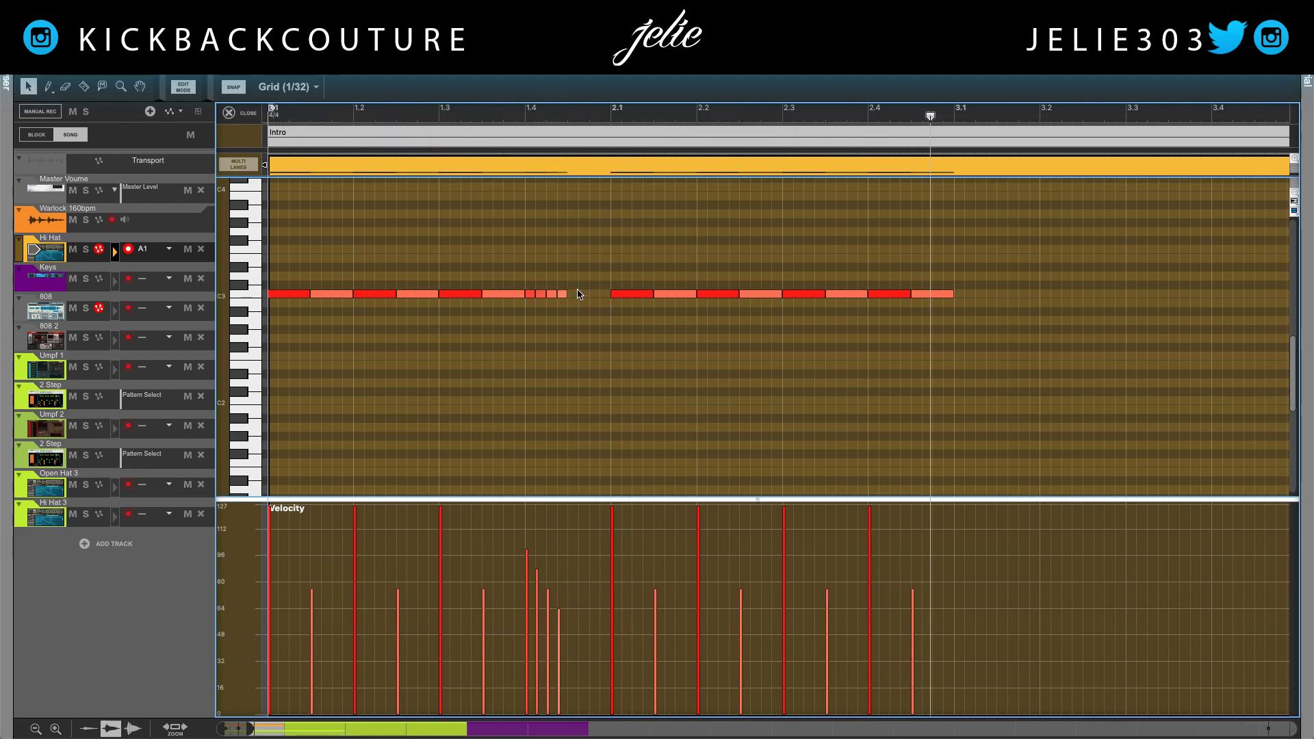
drag(565, 277, 531, 306)
key(ctrl+d)
key(space)
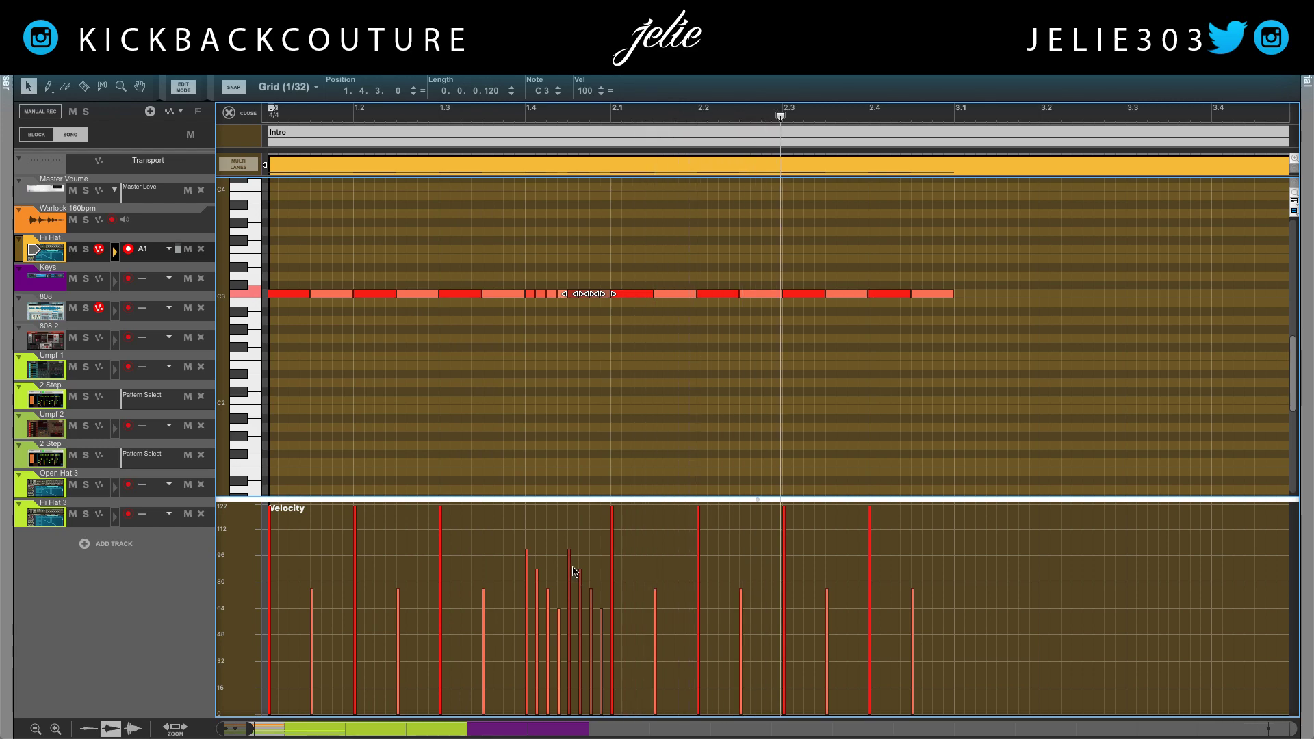
- Draw a continuous falling velocity ramp across the eight-note roll at beat 1.4, ending at about 41, and deselect the notes
key(w)
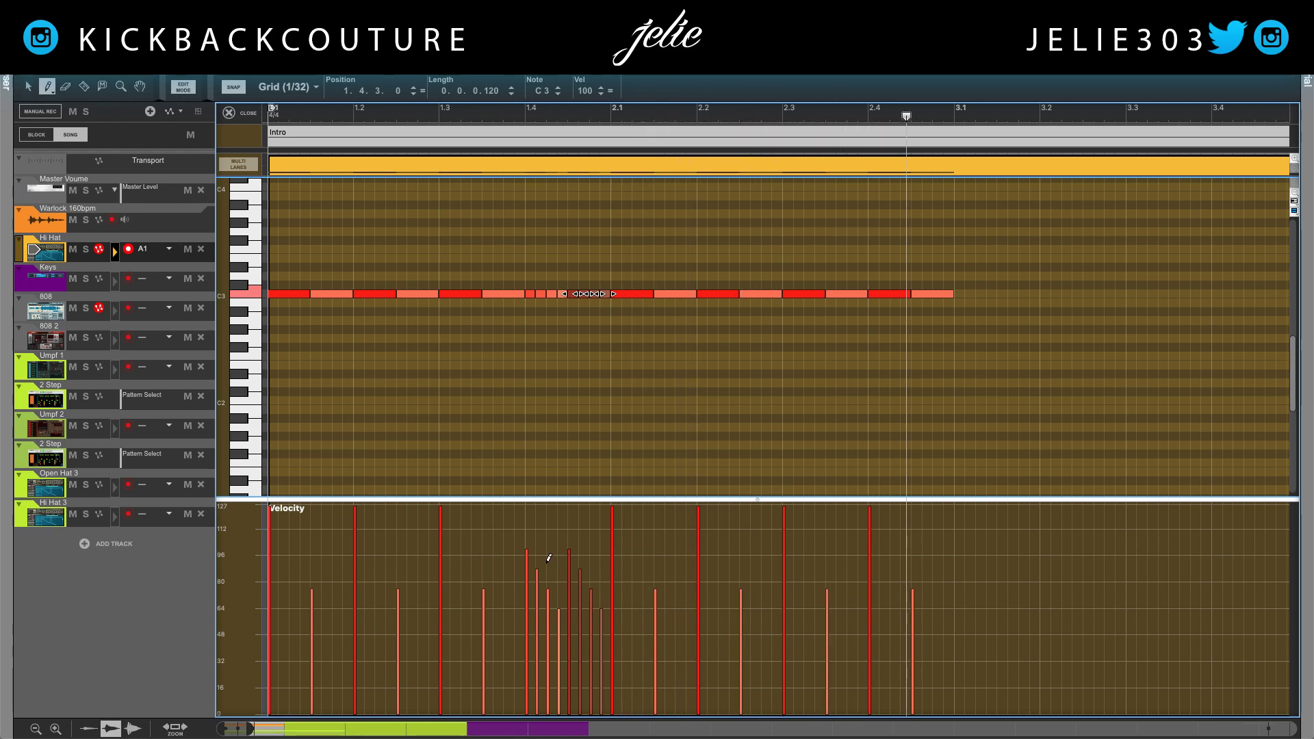
drag(553, 586, 606, 649)
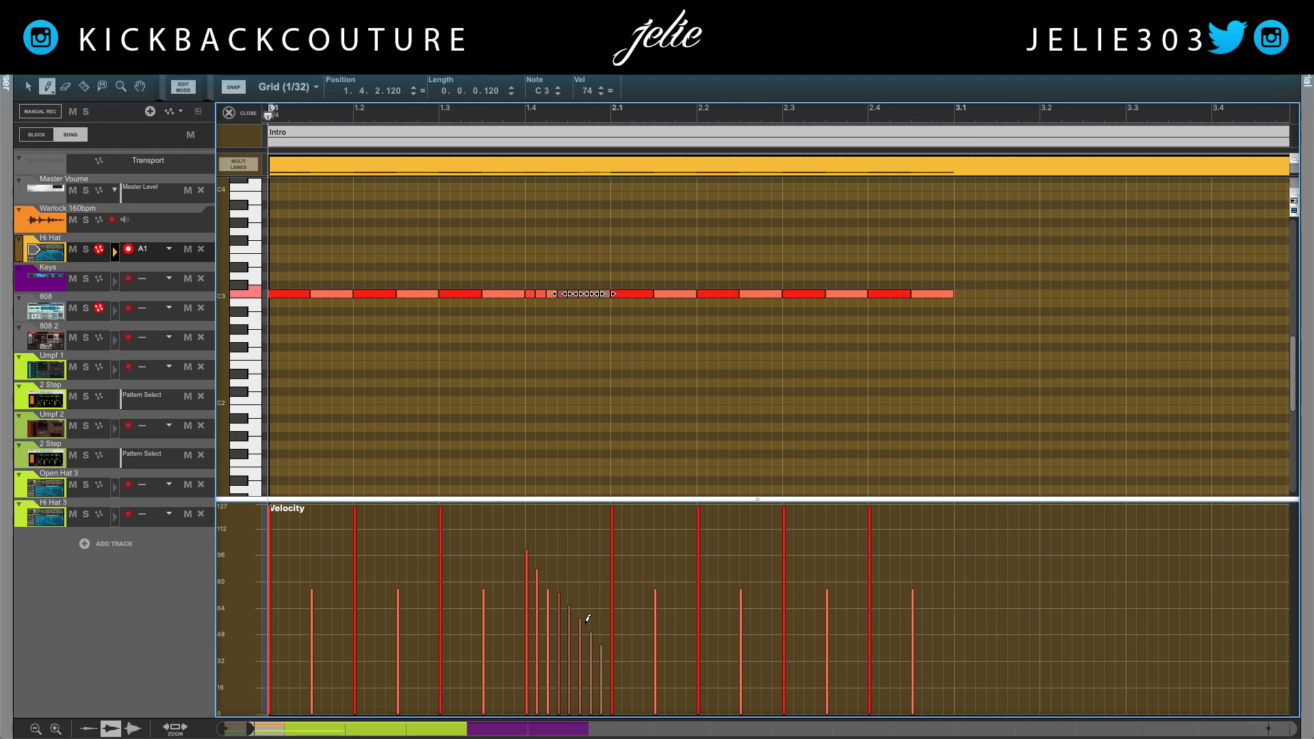
key(q)
click(568, 388)
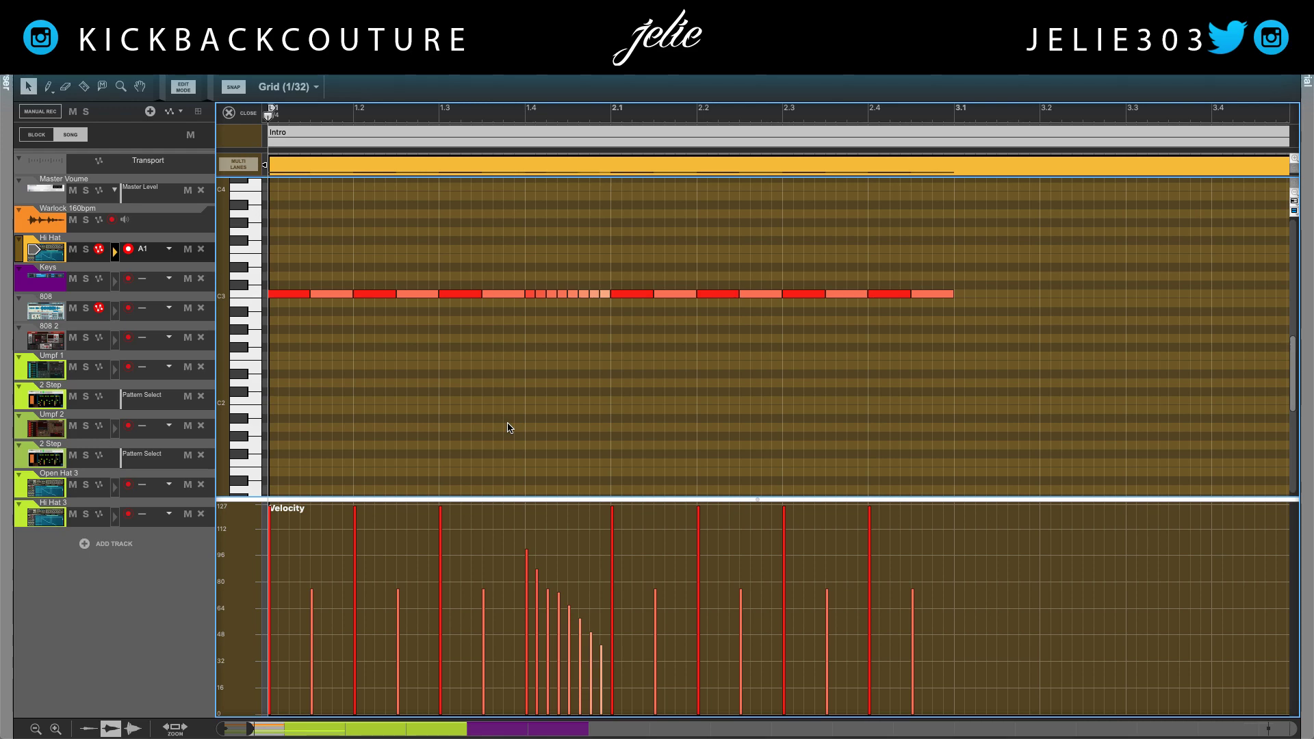
- Shorten the first C3 note of bar 1 to 1/32, duplicate it three times, and play back
click(308, 294)
drag(310, 296, 274, 300)
key(super+d)
key(super+d)
key(super+d)
key(space)
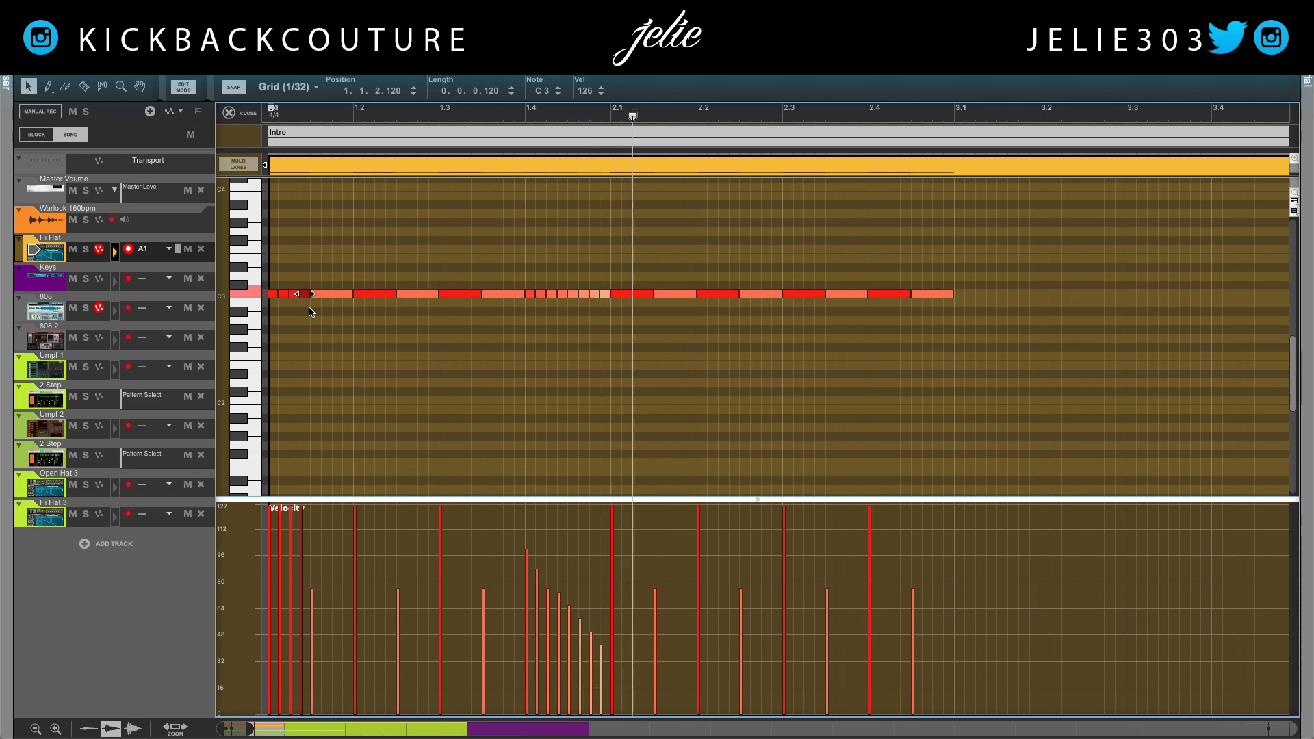
- Replace the soft second note of bar 1 with a duplicate of the four 1/32 notes so the roll fills beat 1
drag(329, 269, 245, 313)
key(Delete)
key(super+d)
key(space)
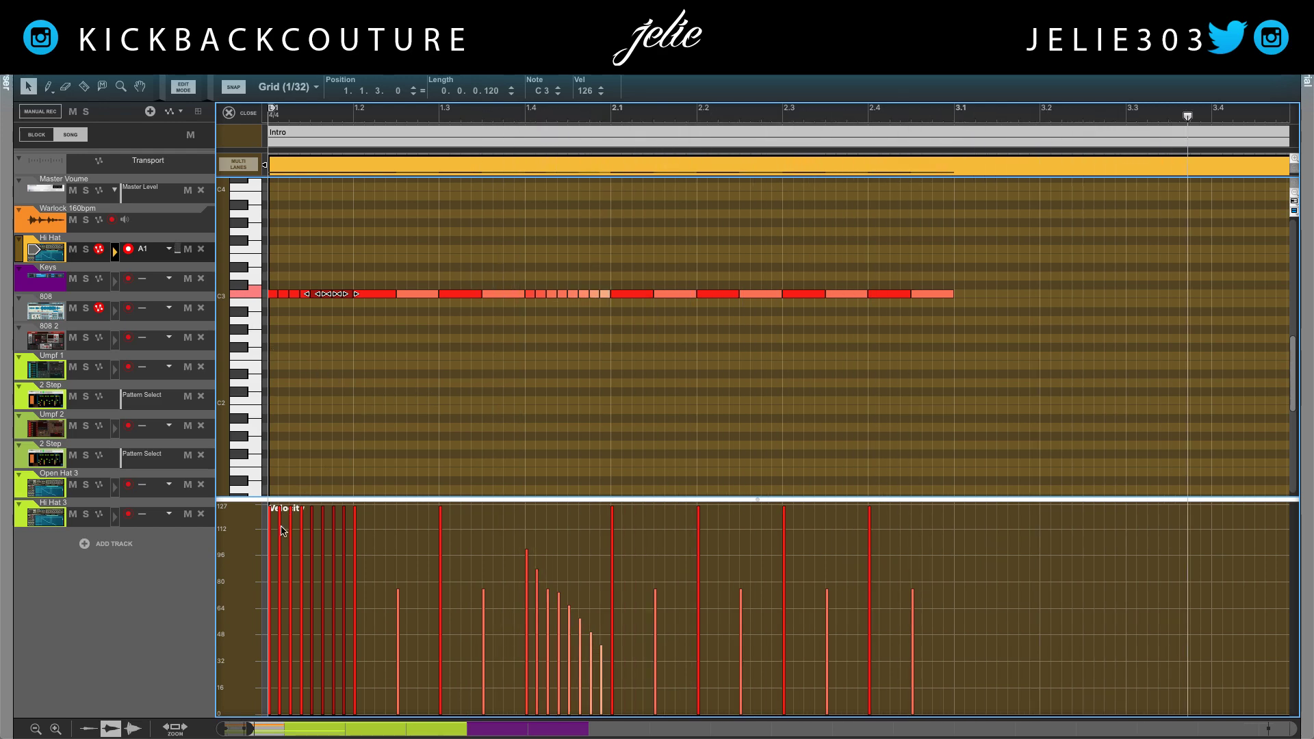
- Draw a falling velocity ramp across the opening roll, reaching about 71 on the note at beat 1.2, and stop playback
click(300, 387)
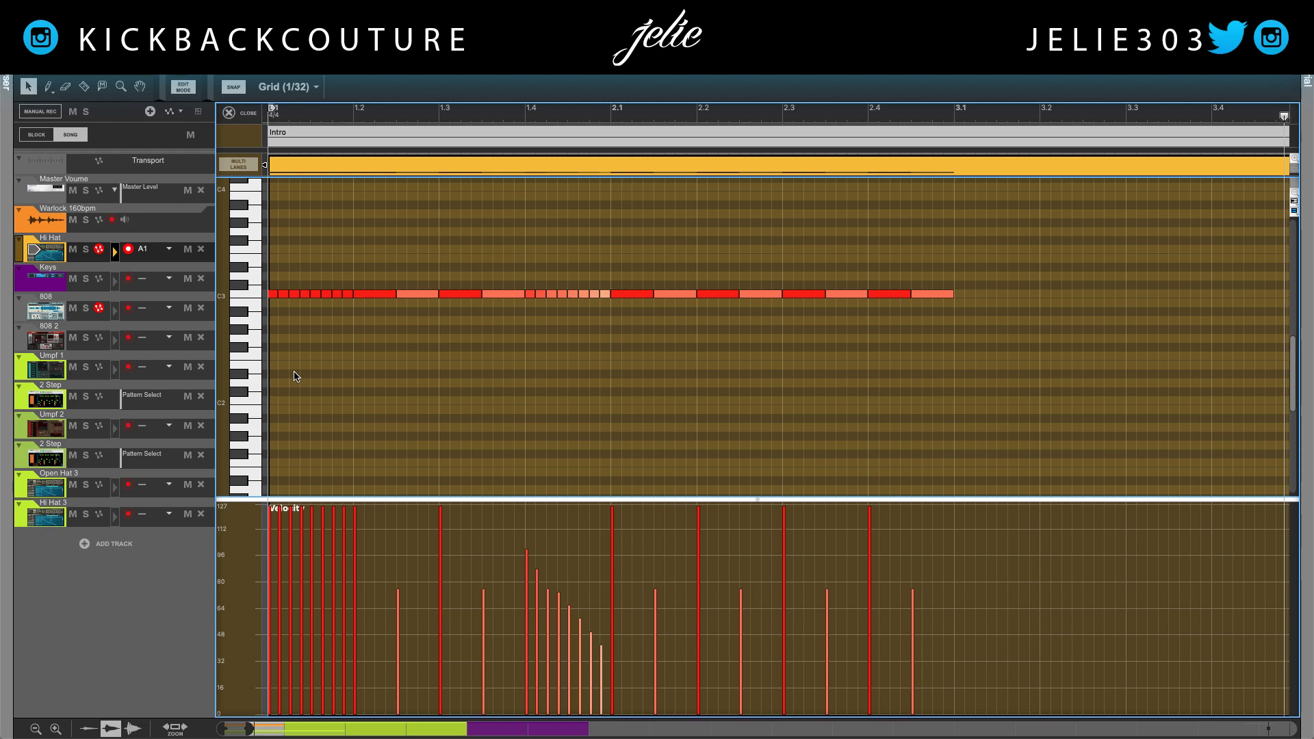
key(w)
mouse_move(275, 510)
mouse_down()
mouse_move(318, 543)
mouse_move(358, 594)
mouse_up()
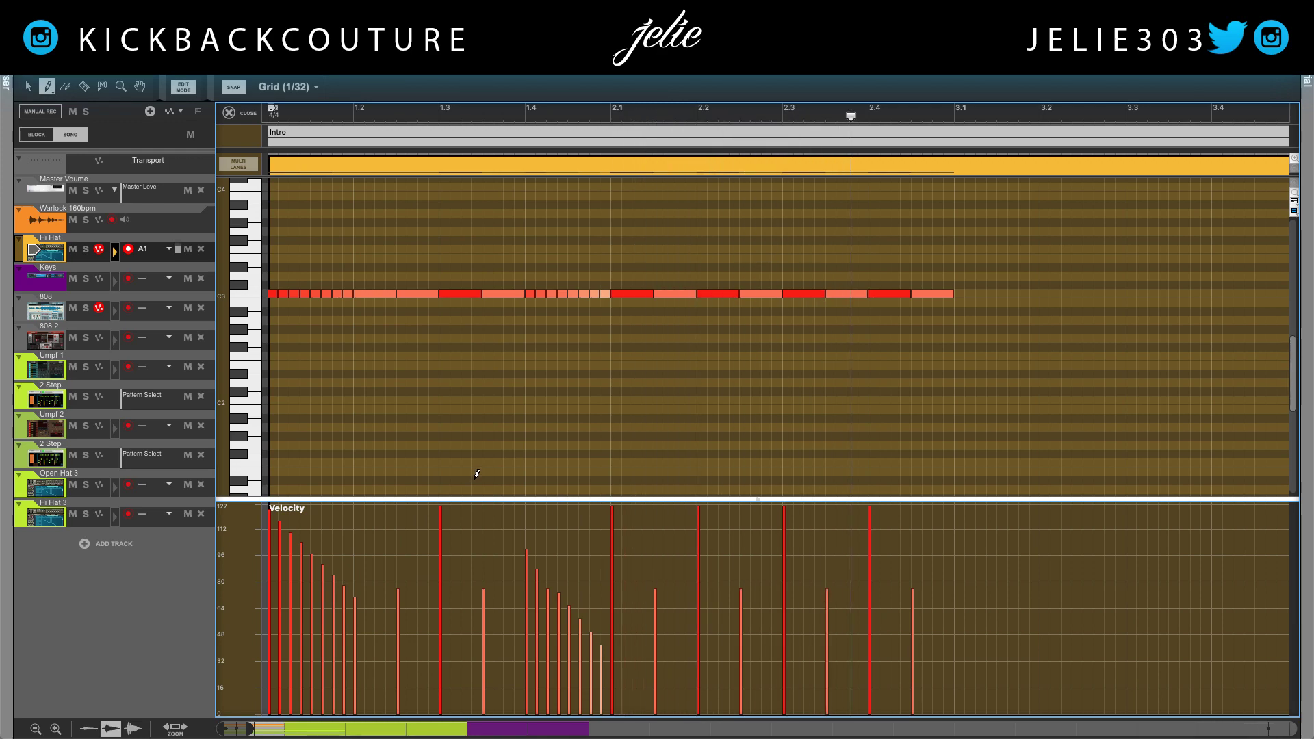
key(space)
- Select the on-beat 1/8 notes at beats 1.2, 1.3 and 2.1 to 2.4, and transpose them down an octave to C2
key(q)
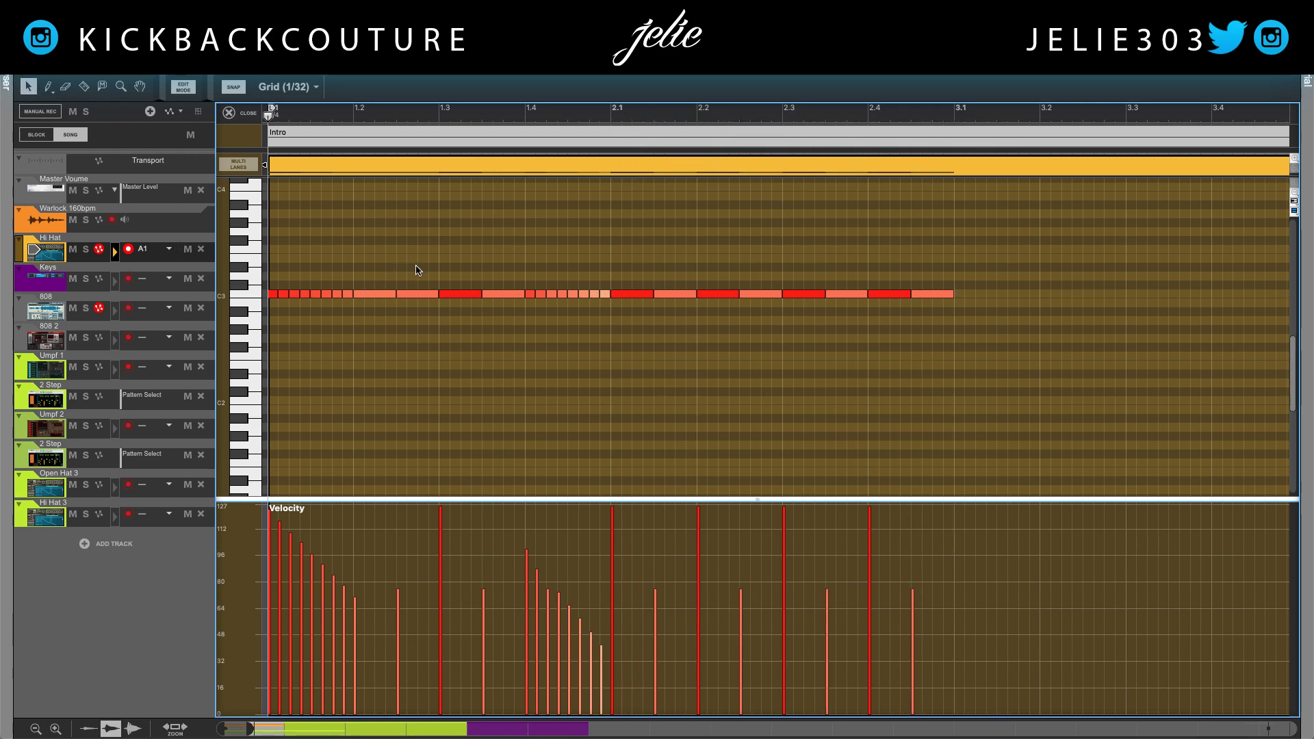
click(419, 293)
shift+click(505, 294)
shift+click(672, 293)
shift+click(761, 293)
shift+click(848, 293)
shift+click(933, 294)
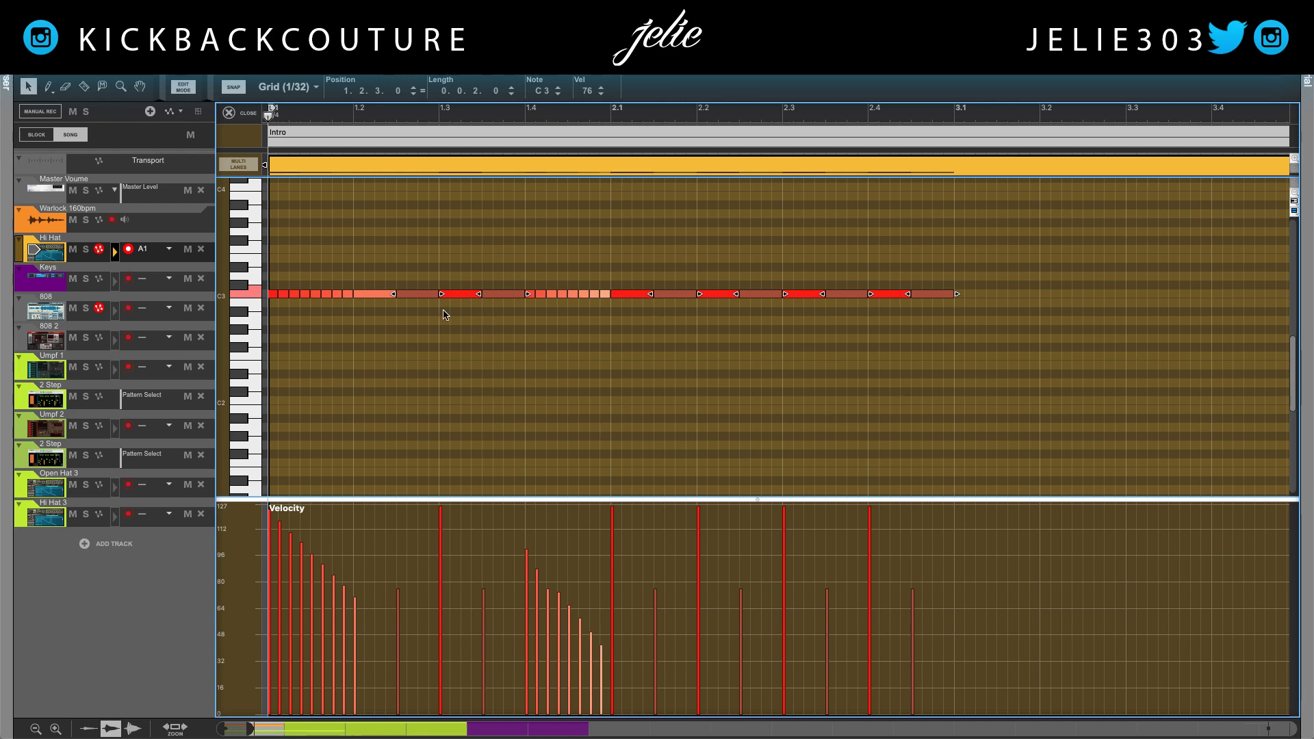
key(Left)
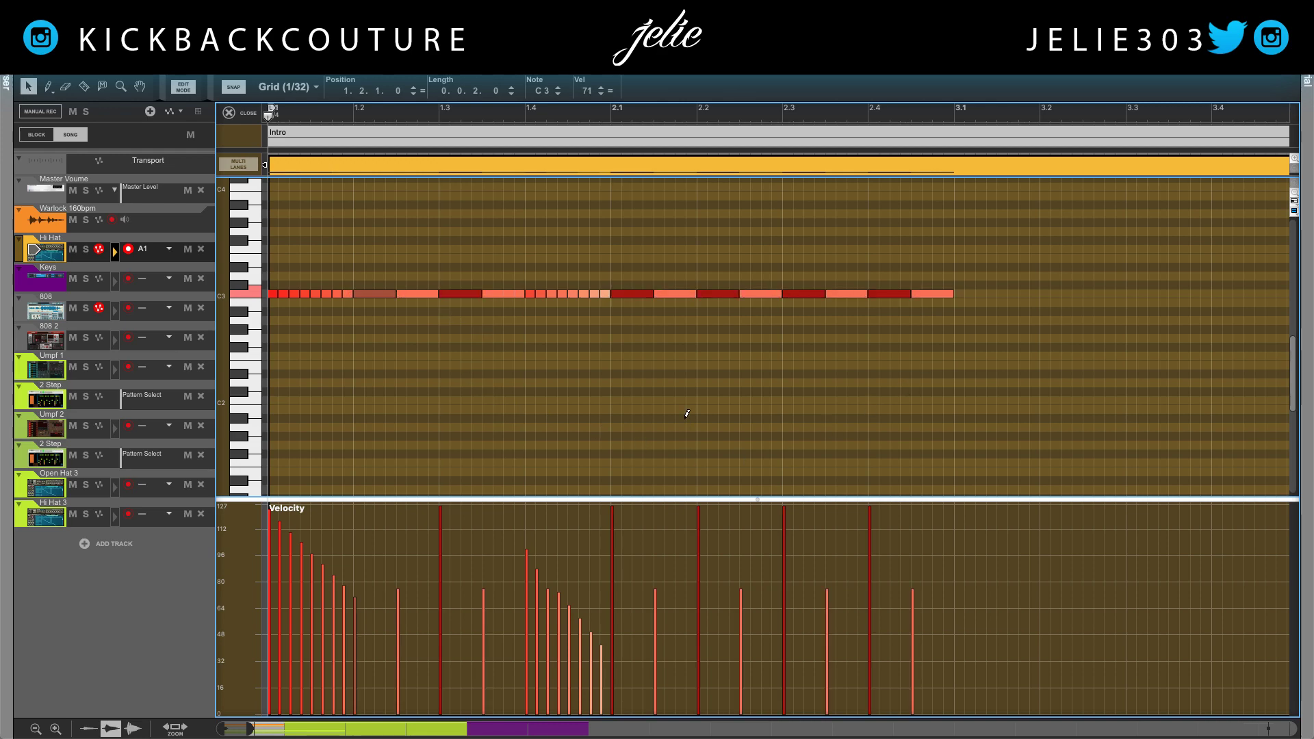
key(shift+Down)
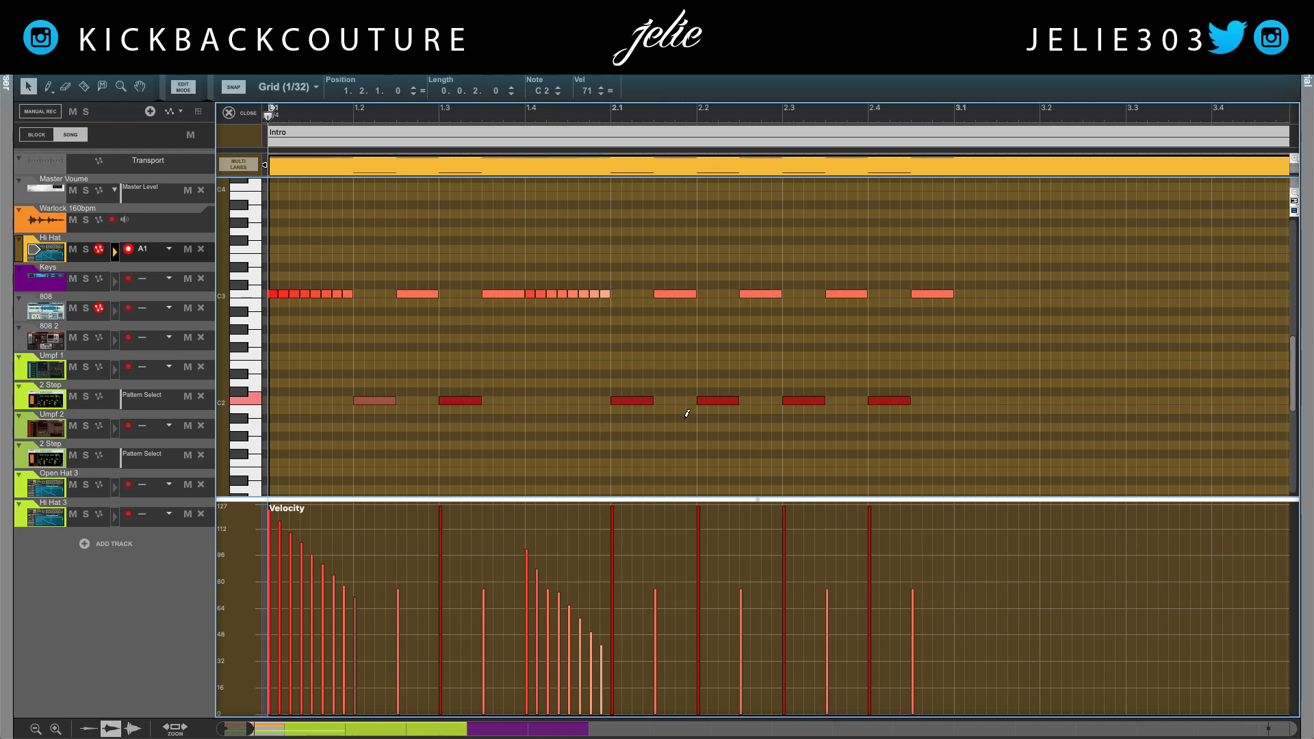
- Try the selected on-beat notes two octaves higher at C4, and return them to C2
key(shift+Up)
key(shift+Up)
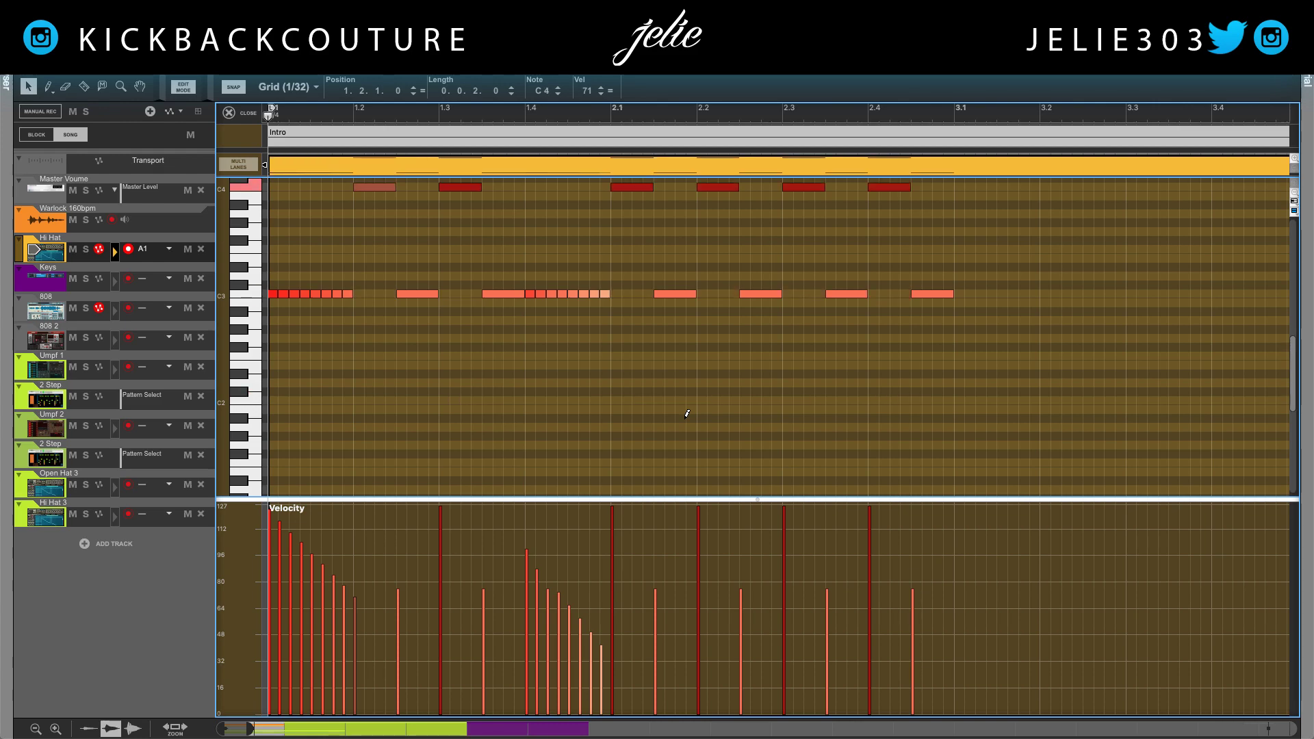
key(shift+Down)
key(shift+Down)
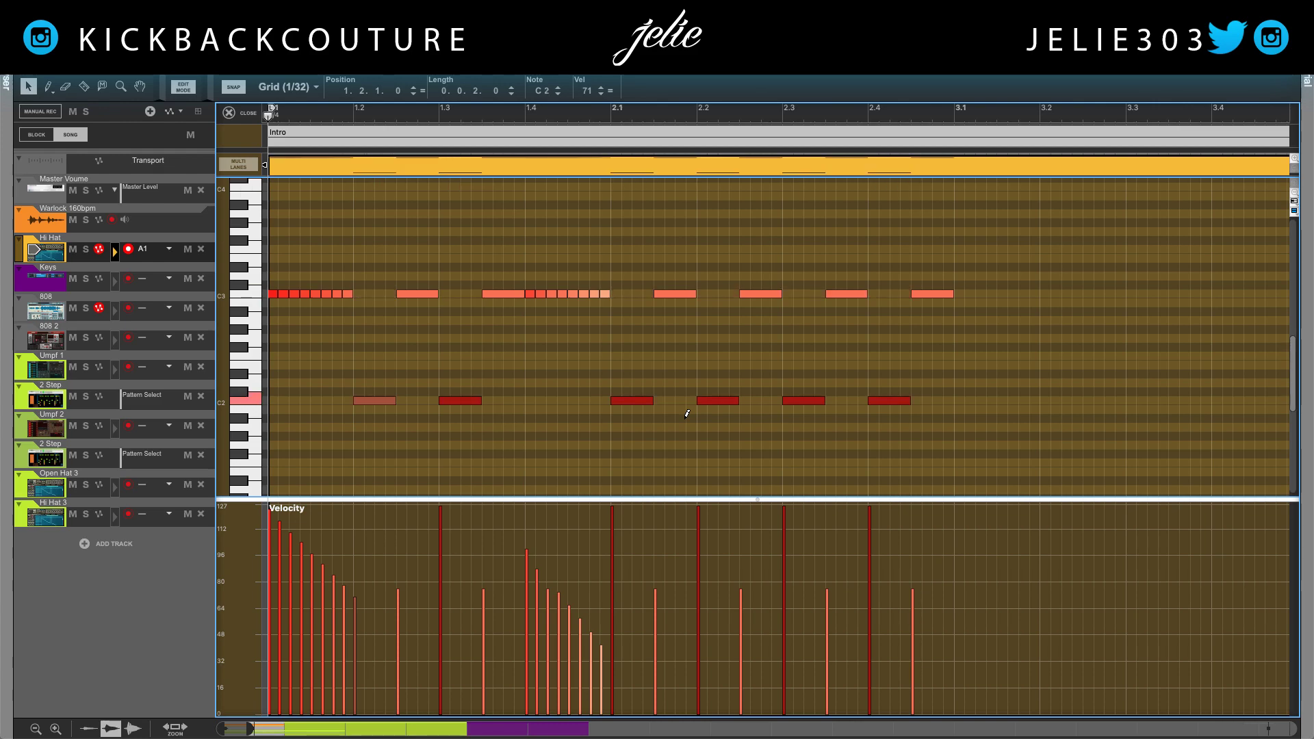
- During playback, copy the C2 notes up to C3 and lower the velocities of the C2 notes, with the first at 15
scroll(688, 414, down, 1)
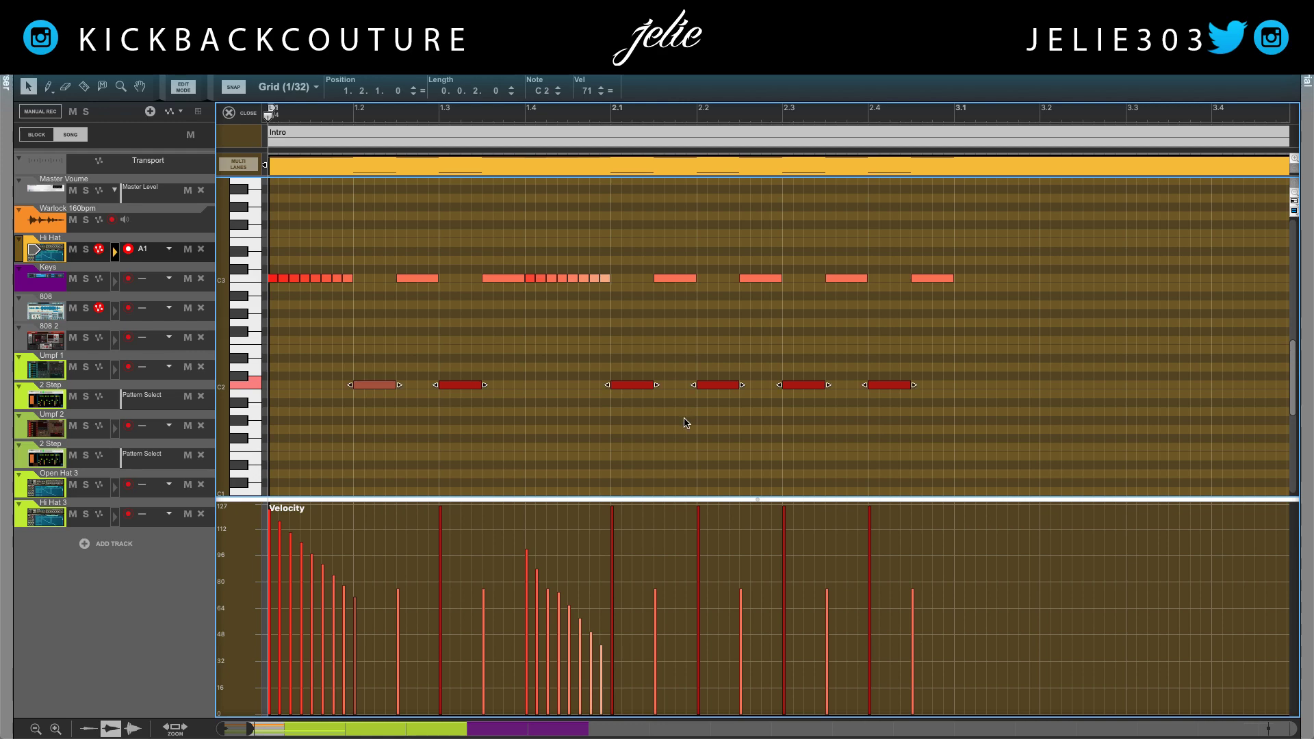
key(space)
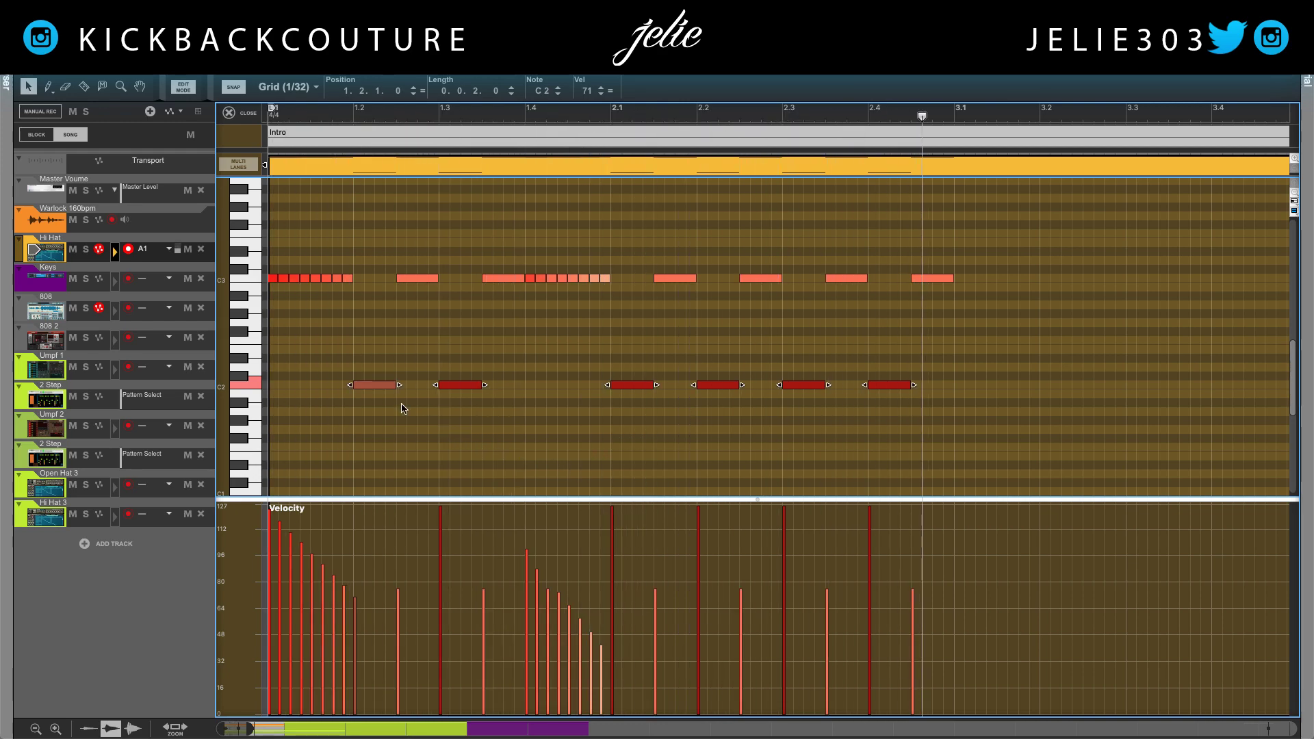
drag(374, 389, 375, 282)
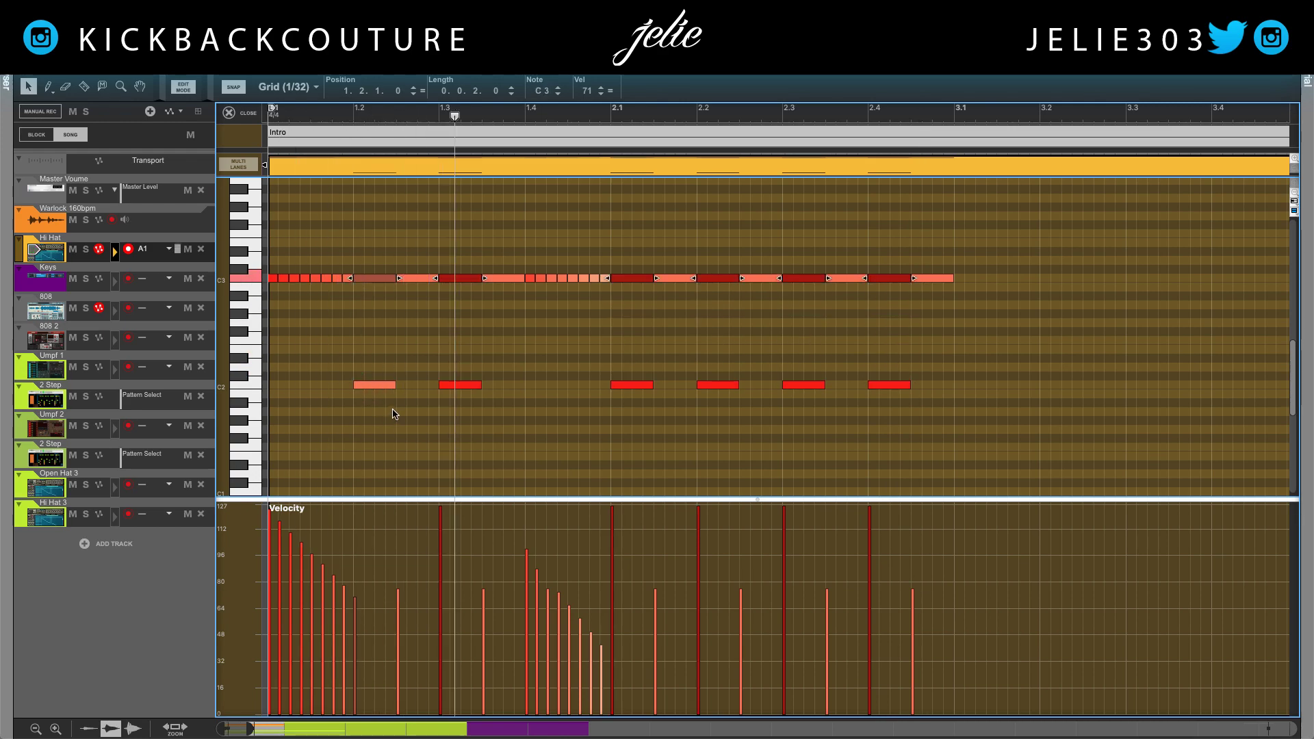
drag(962, 355, 294, 401)
drag(588, 91, 581, 241)
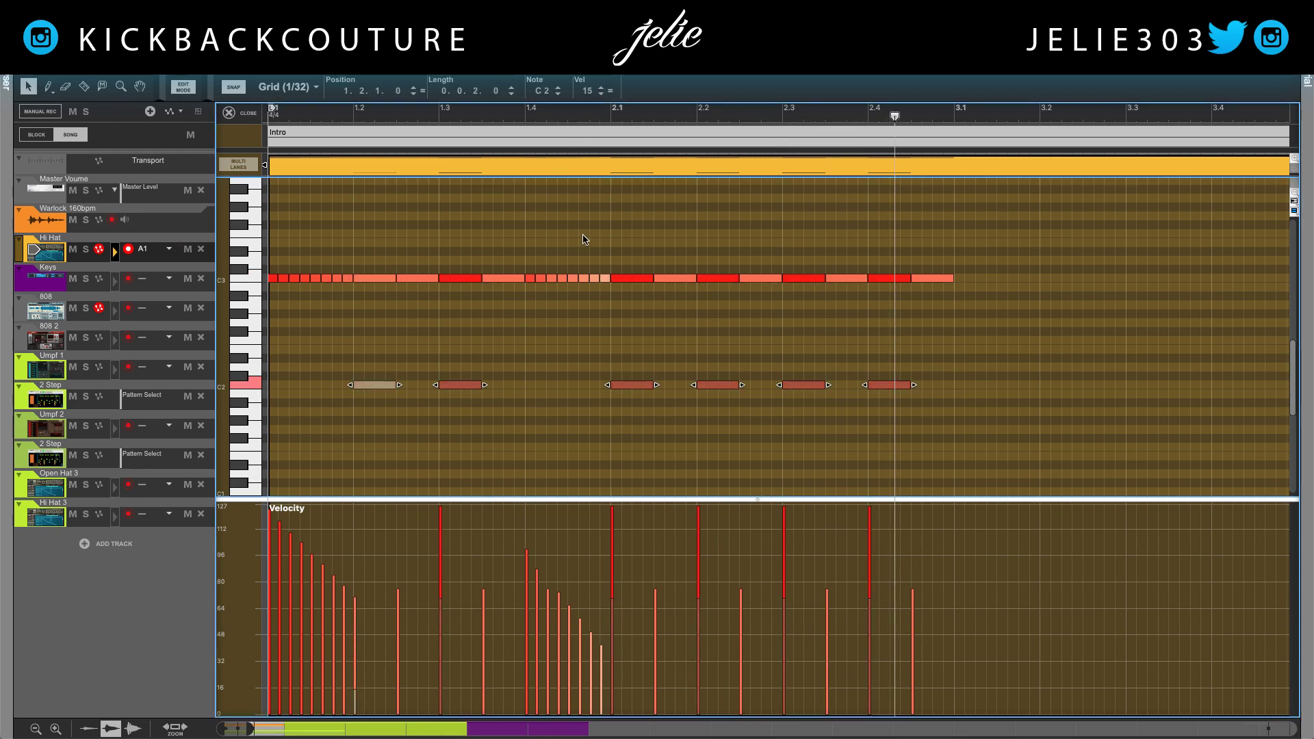
key(space)
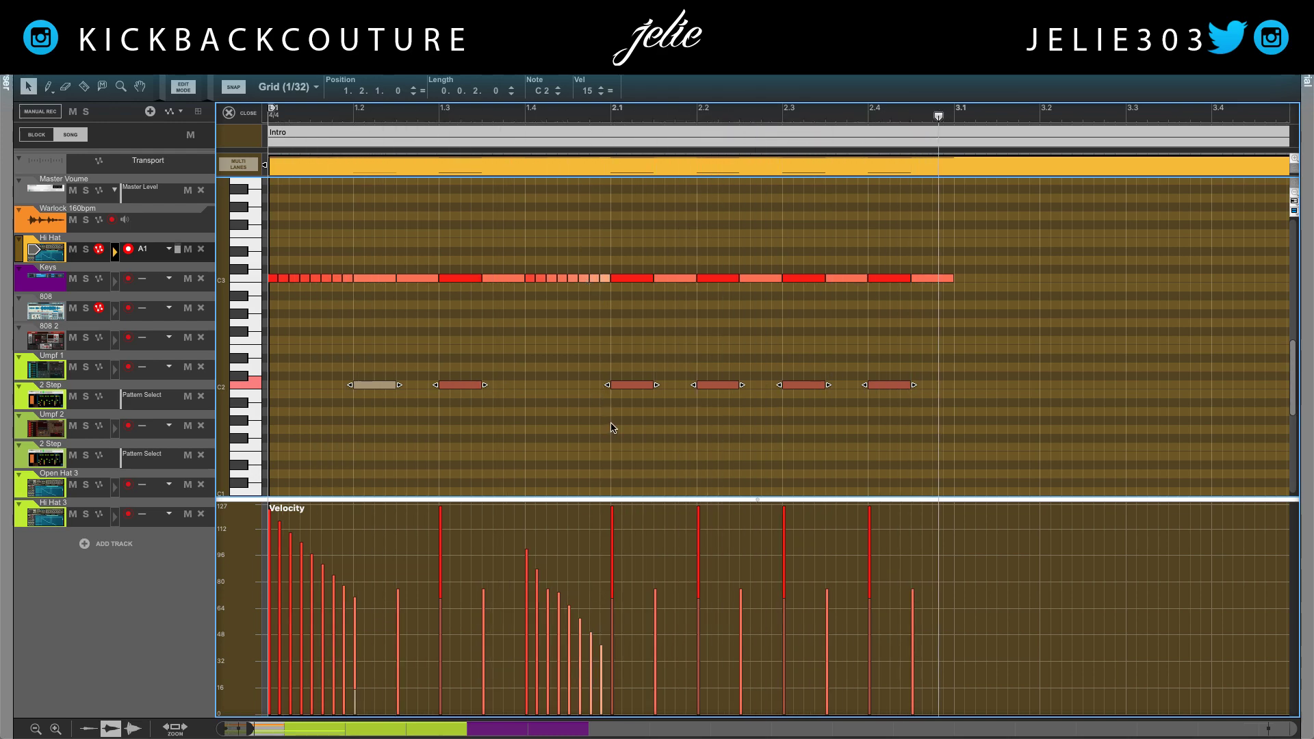
- At beat 1.2, raise the C3 note's velocity to the level of the other accents, set the C2 note's to 70, and play back
click(357, 440)
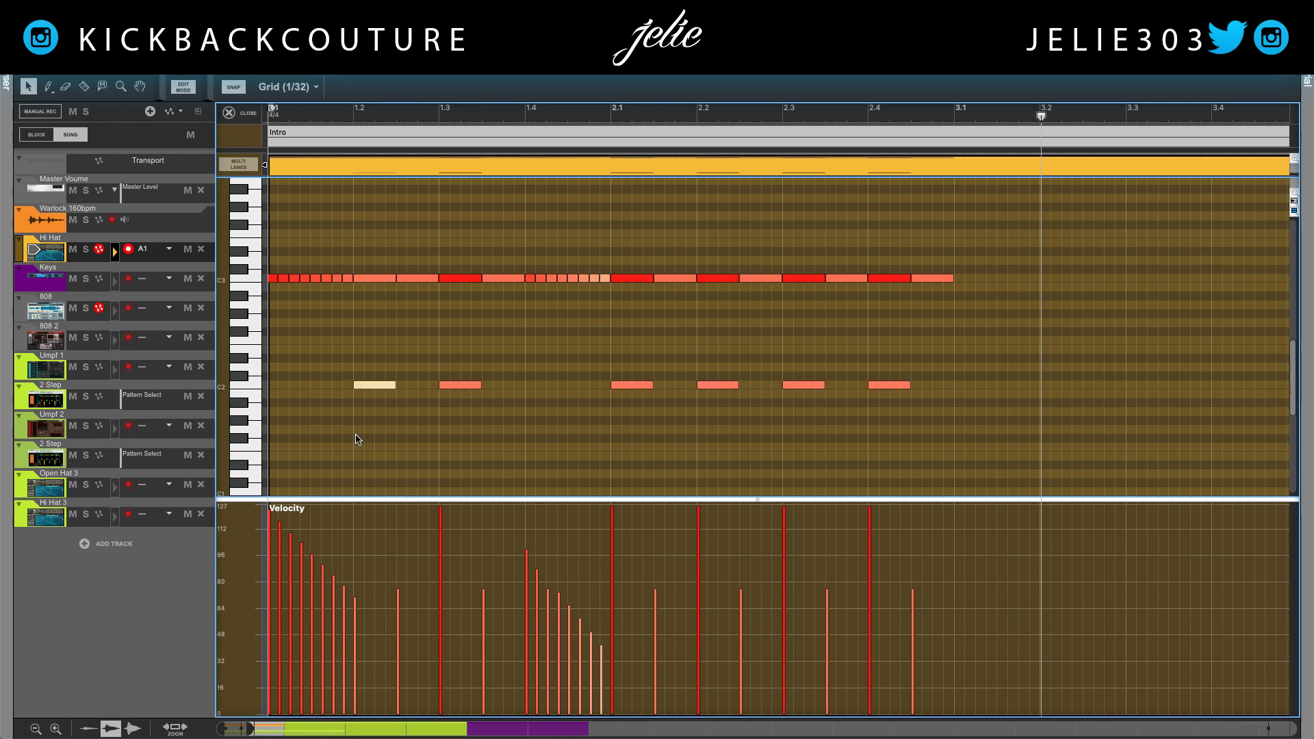
drag(415, 435, 415, 436)
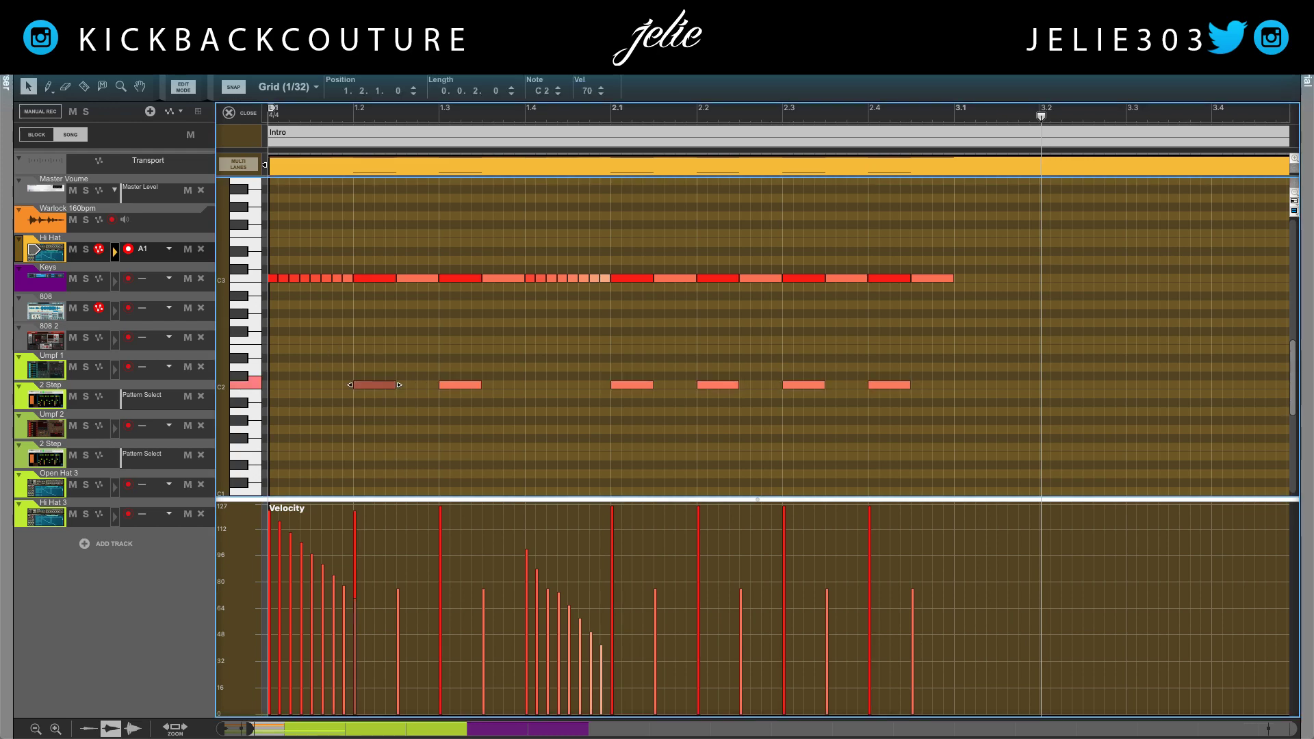
key(space)
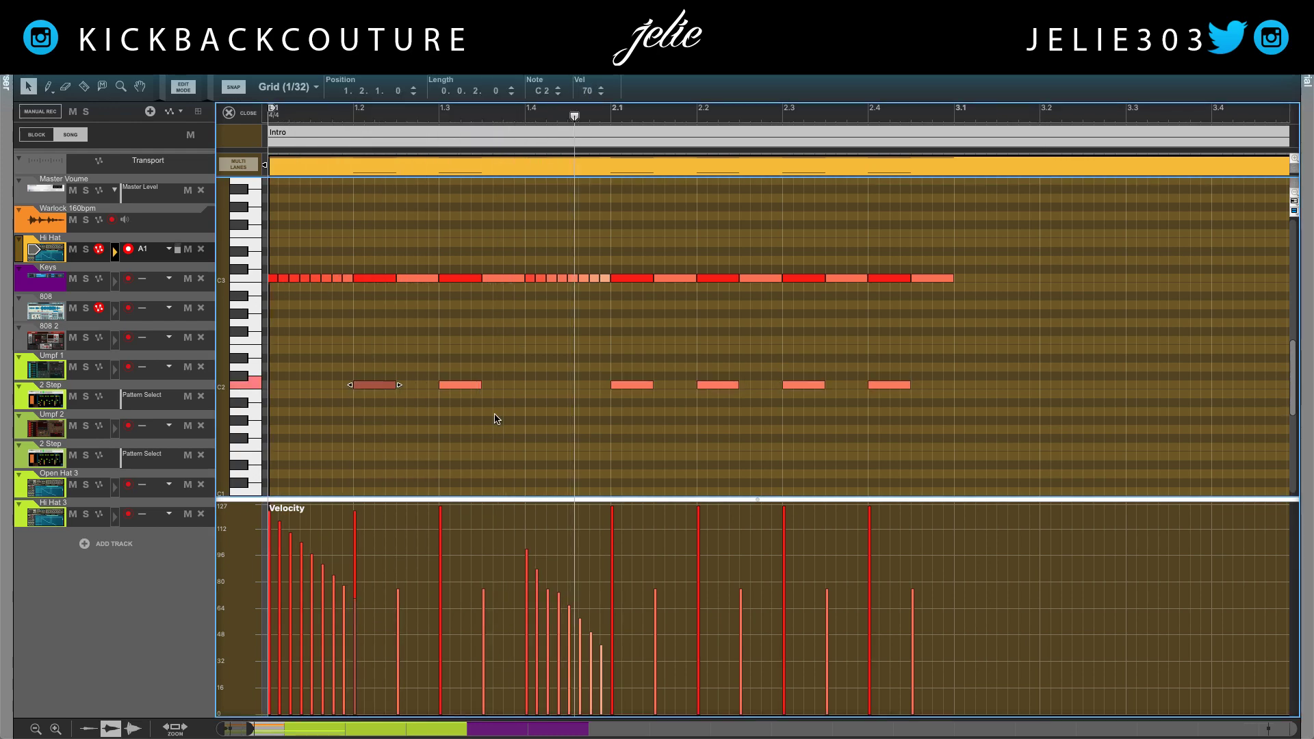
key(space)
- Duplicate the whole two-bar hi-hat pattern so the copy starts at bar 3, and clear the selection
drag(955, 243, 134, 444)
key(d)
key(space)
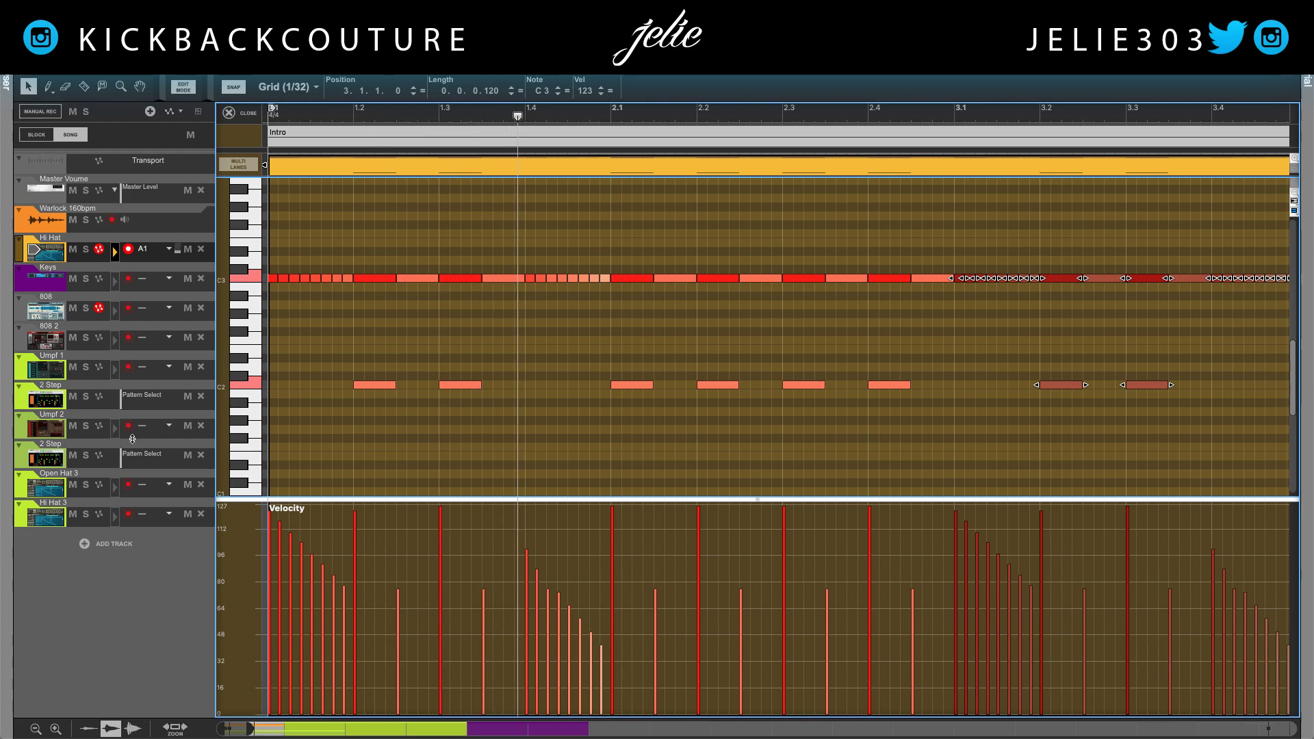
click(493, 328)
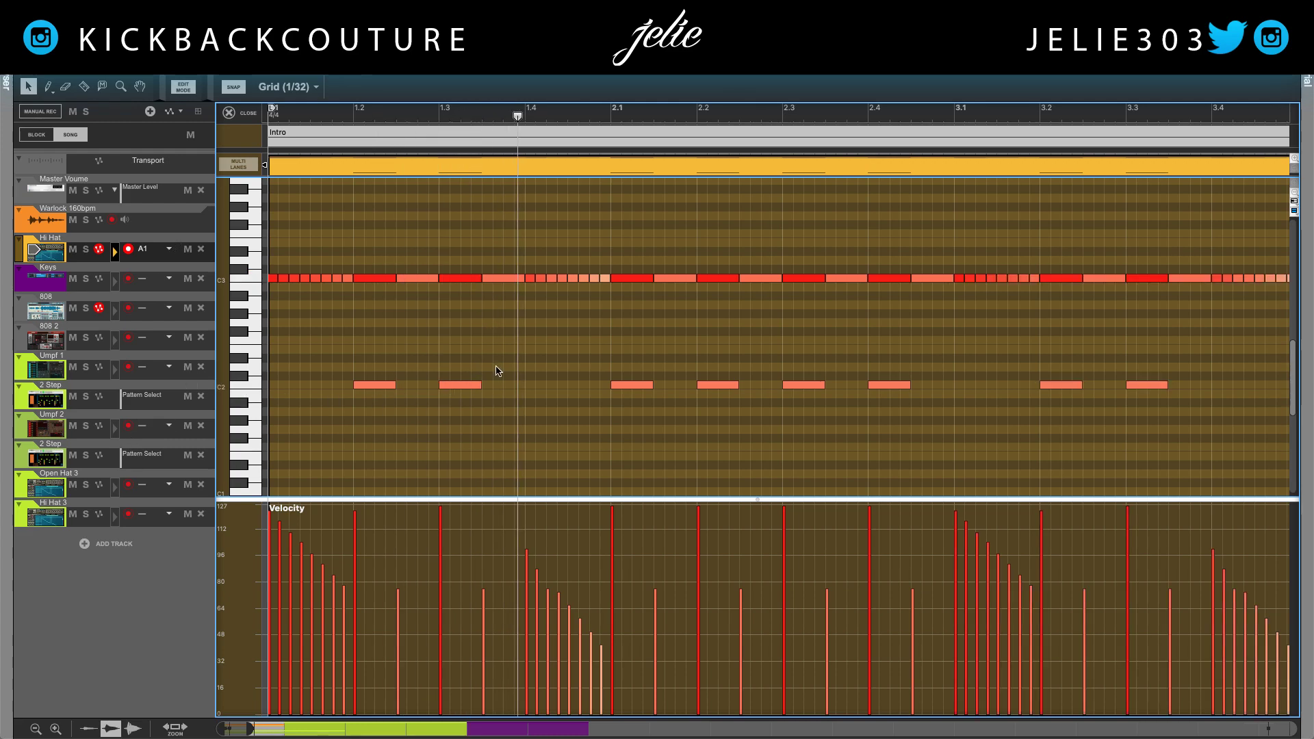
- Clear all notes, draw two 1/8 C3 notes at the start with the second softer, and duplicate the pair three times across bar 1
key(ctrl+a)
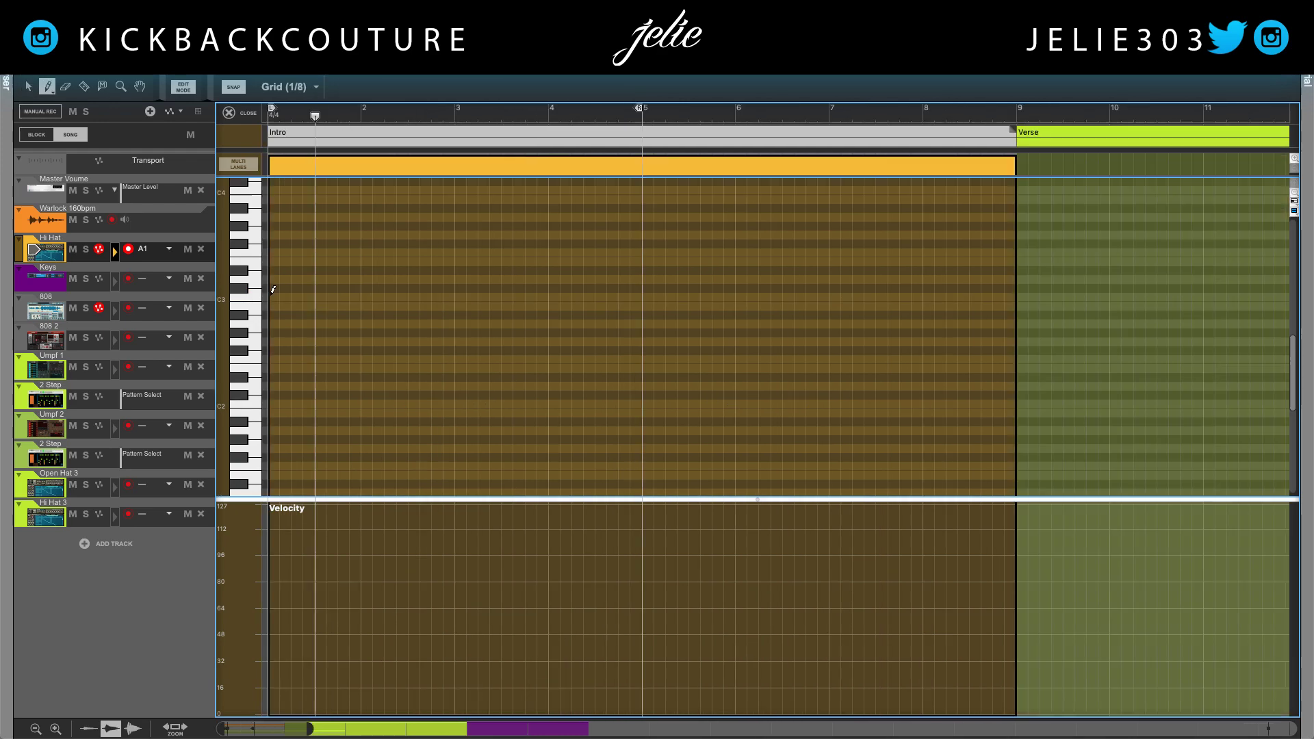
click(272, 296)
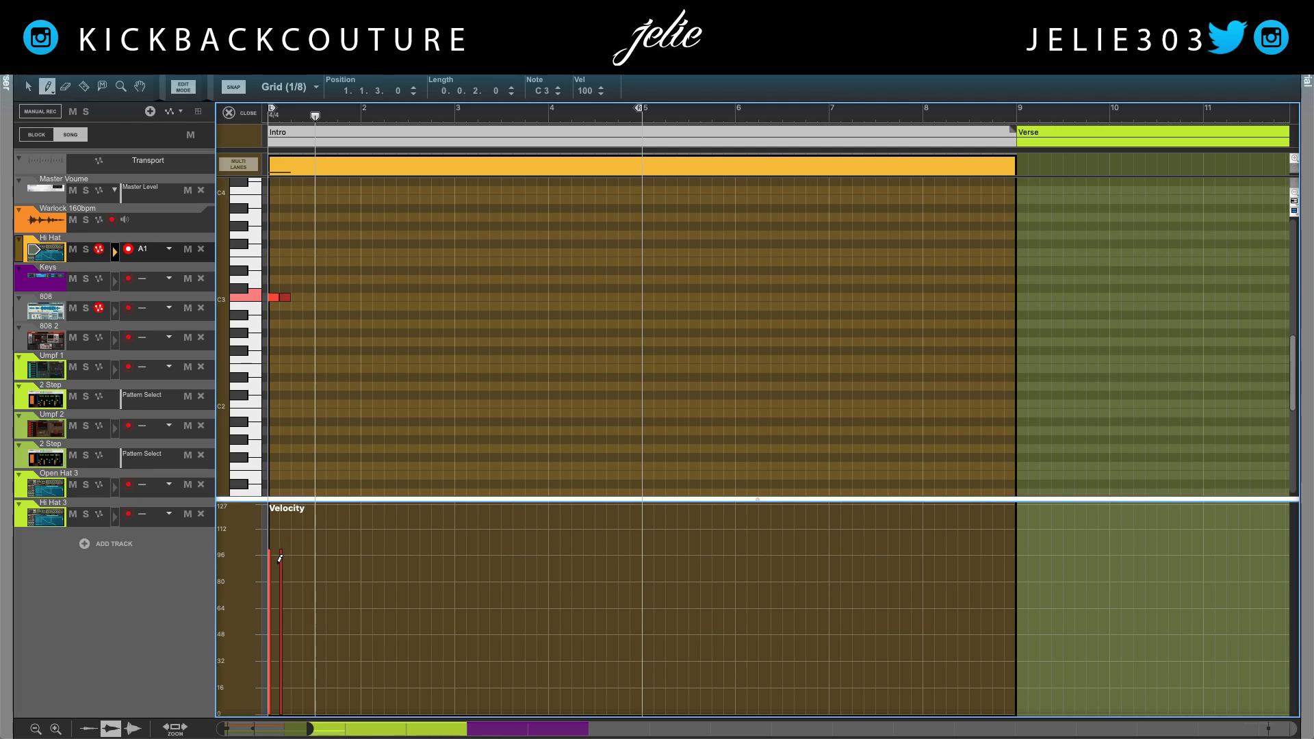
drag(288, 279, 249, 317)
key(ctrl+d)
key(ctrl+d)
key(ctrl+d)
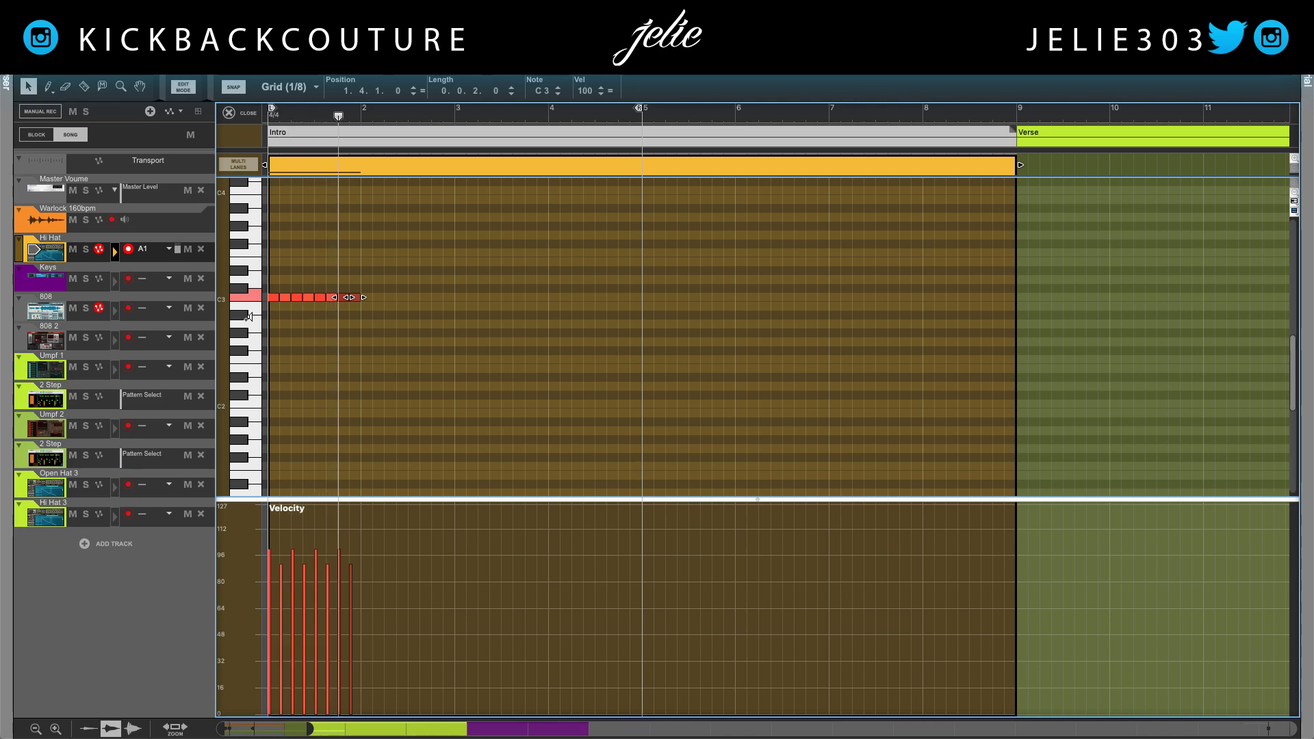
- Duplicate all the notes of bar 1 three times so the 1/8 hi-hat pattern fills bars 1 to 4
key(ctrl+a)
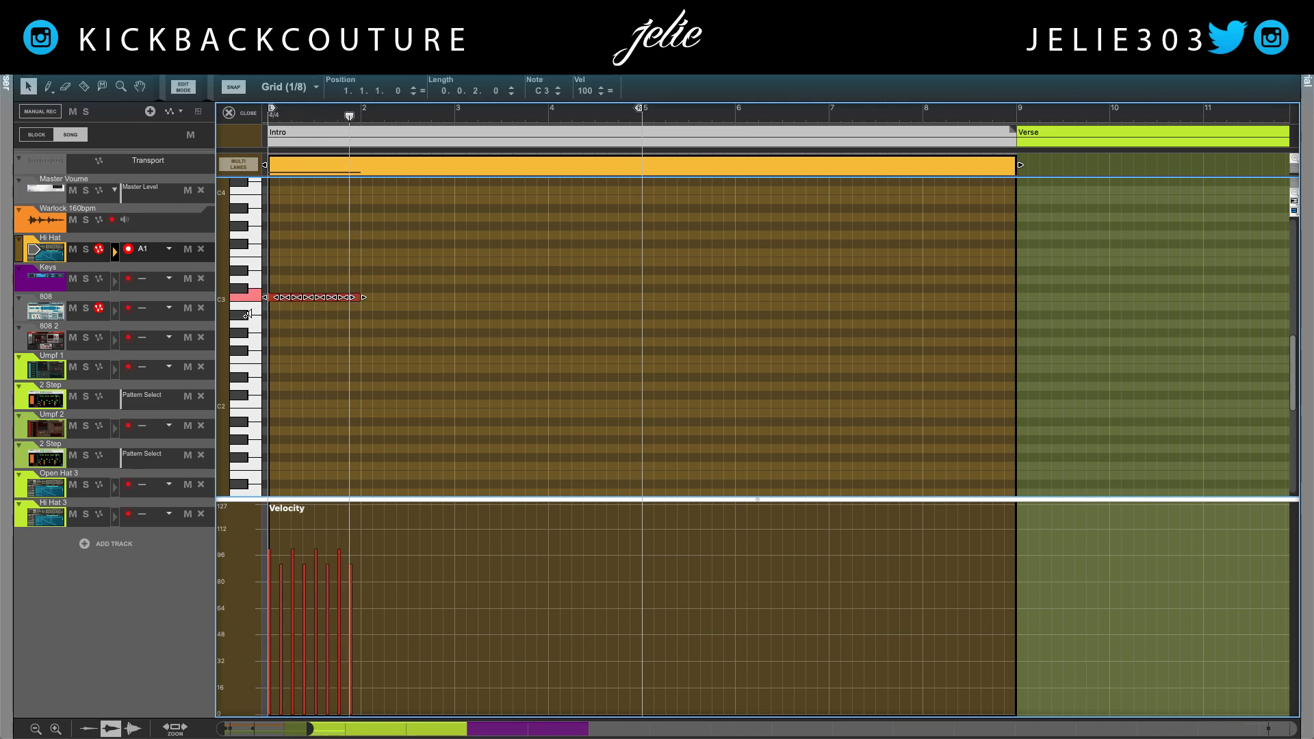
key(d)
key(d)
key(d)
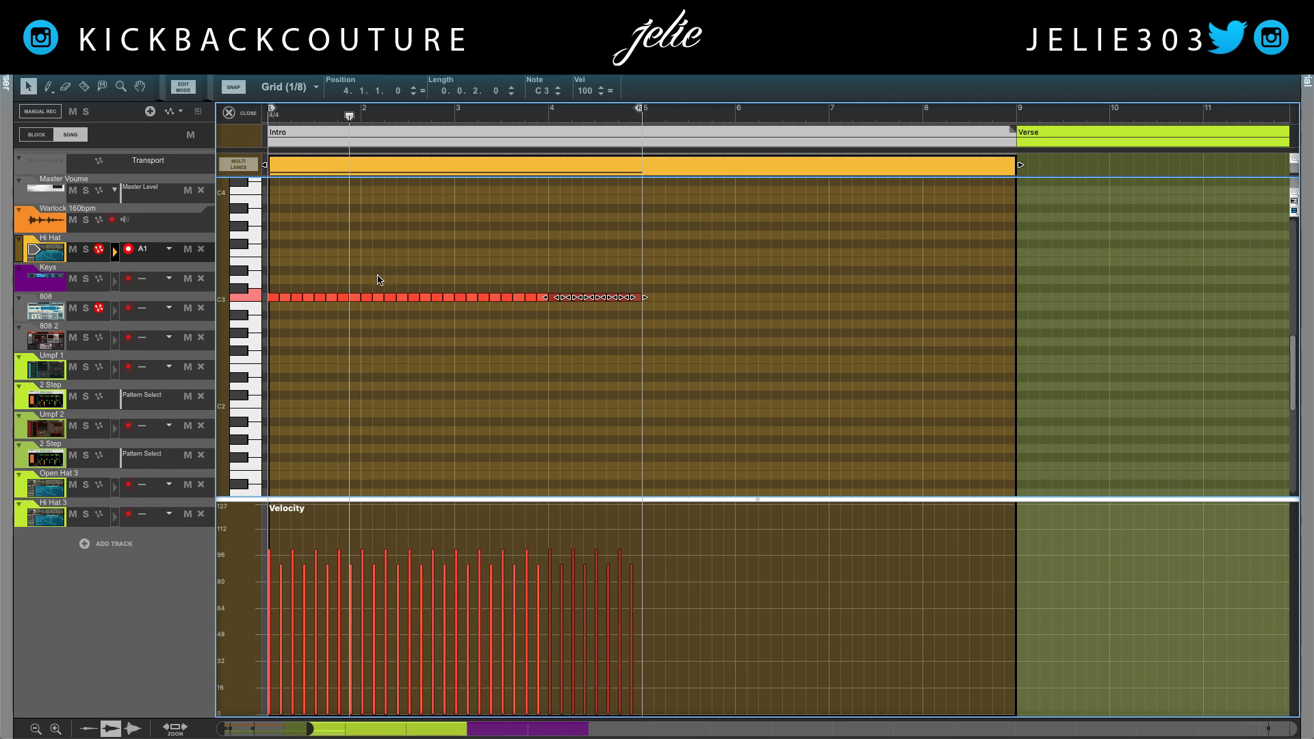
- Turn the last 1/8 note of bar 1 into two 1/16 notes, close the clip, and play from the start
key(h)
key(h)
key(h)
key(h)
key(h)
key(h)
key(h)
key(h)
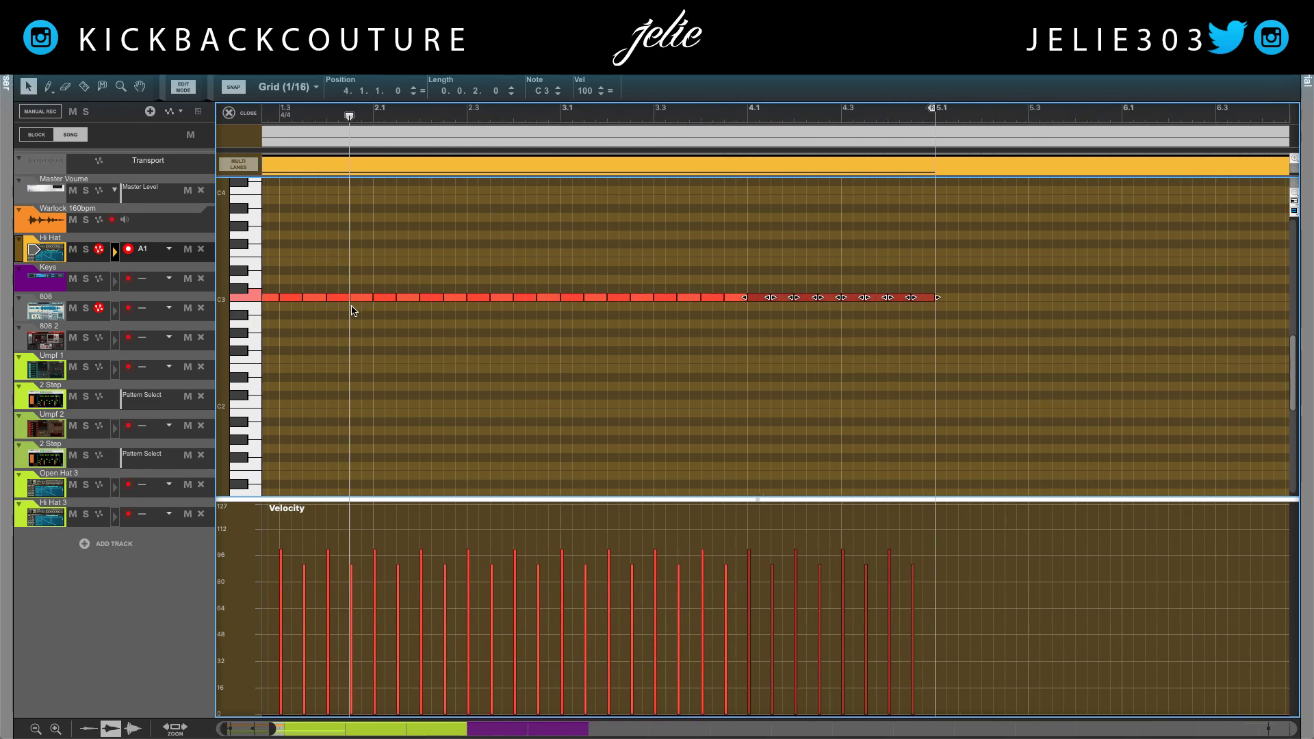
scroll(352, 310, left, 2)
drag(432, 281, 445, 298)
key(ctrl+e)
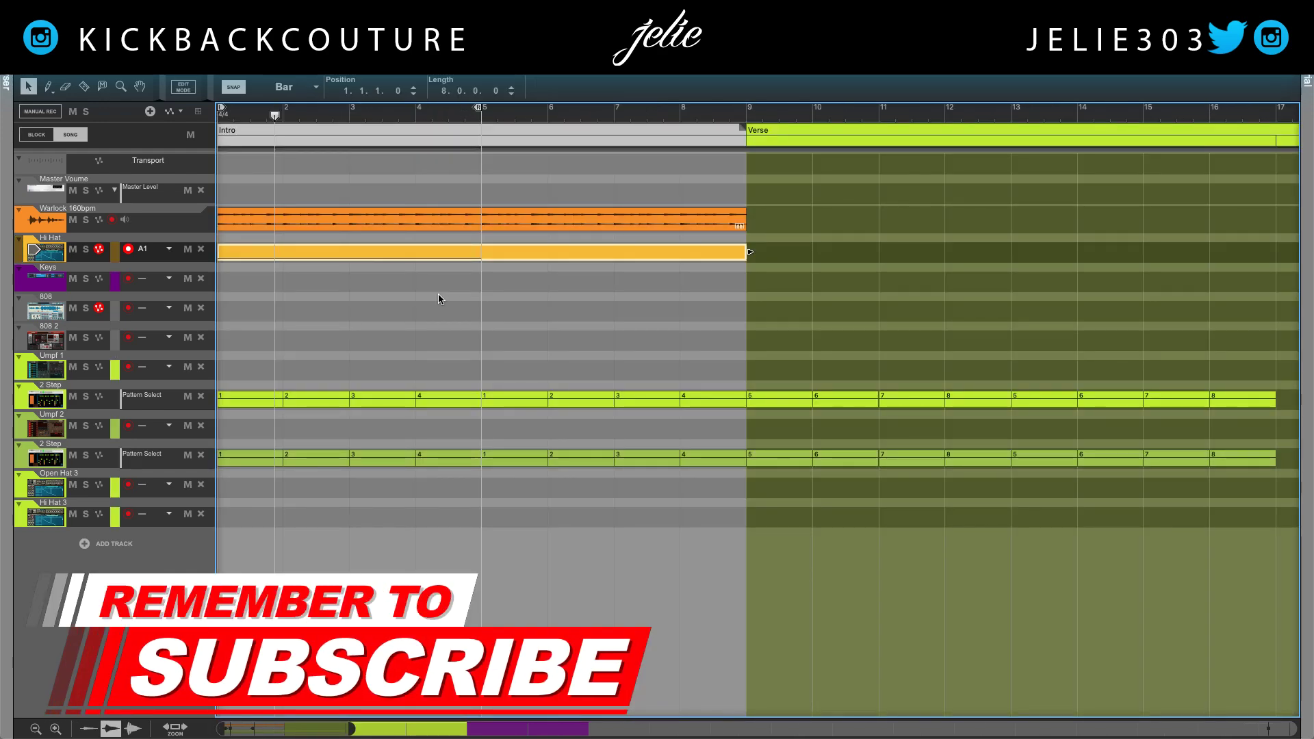
key(space)
key(space)
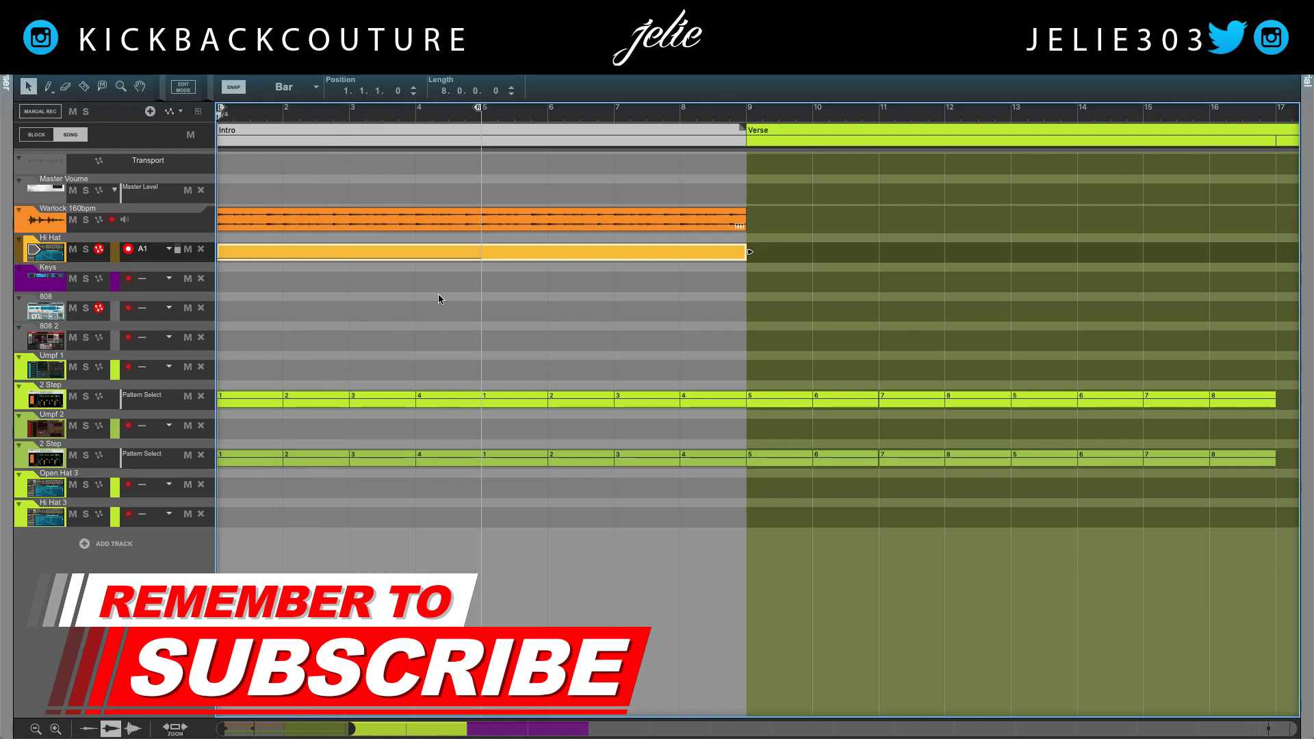
- Reopen the Hi Hat clip, replace the 1/8 note at 2.4.3 with eight 1/64 notes on C3, and play the roll
double_click(438, 251)
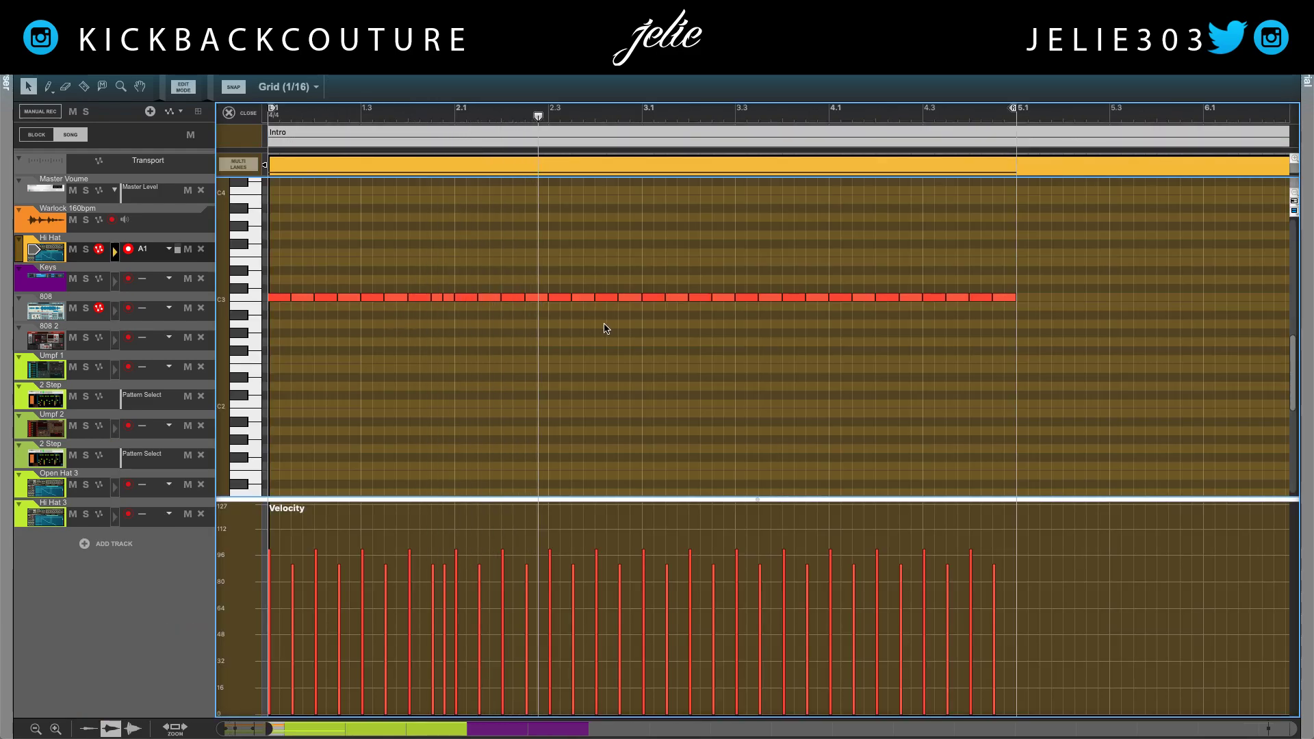
click(626, 301)
scroll(628, 301, up, 4)
scroll(677, 306, up, 2)
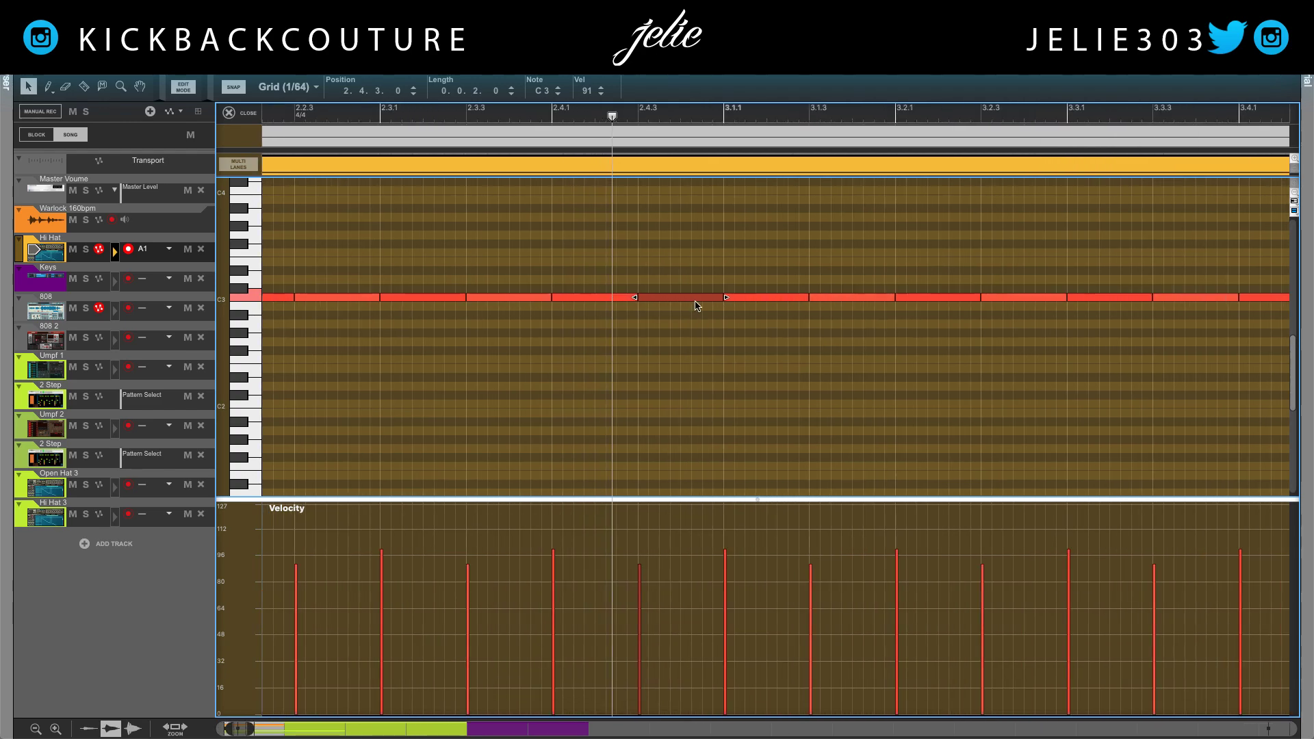
key(Delete)
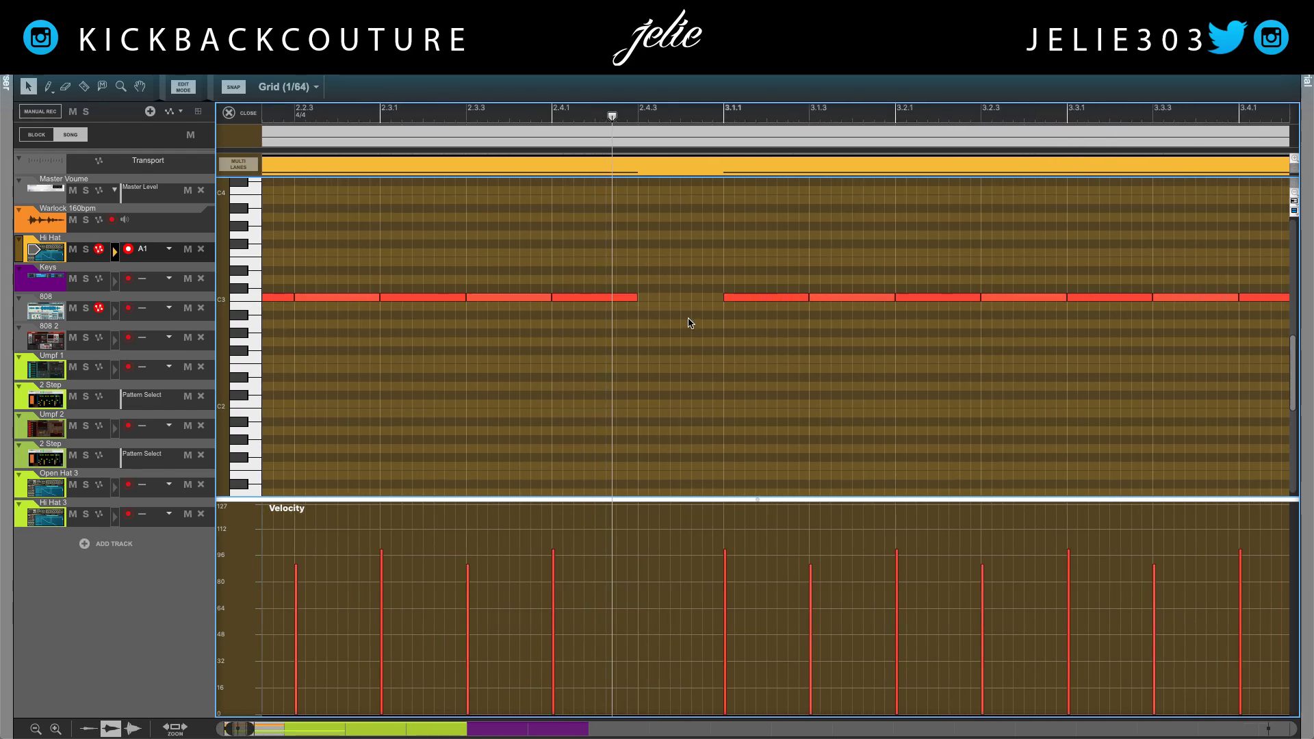
drag(646, 295, 710, 295)
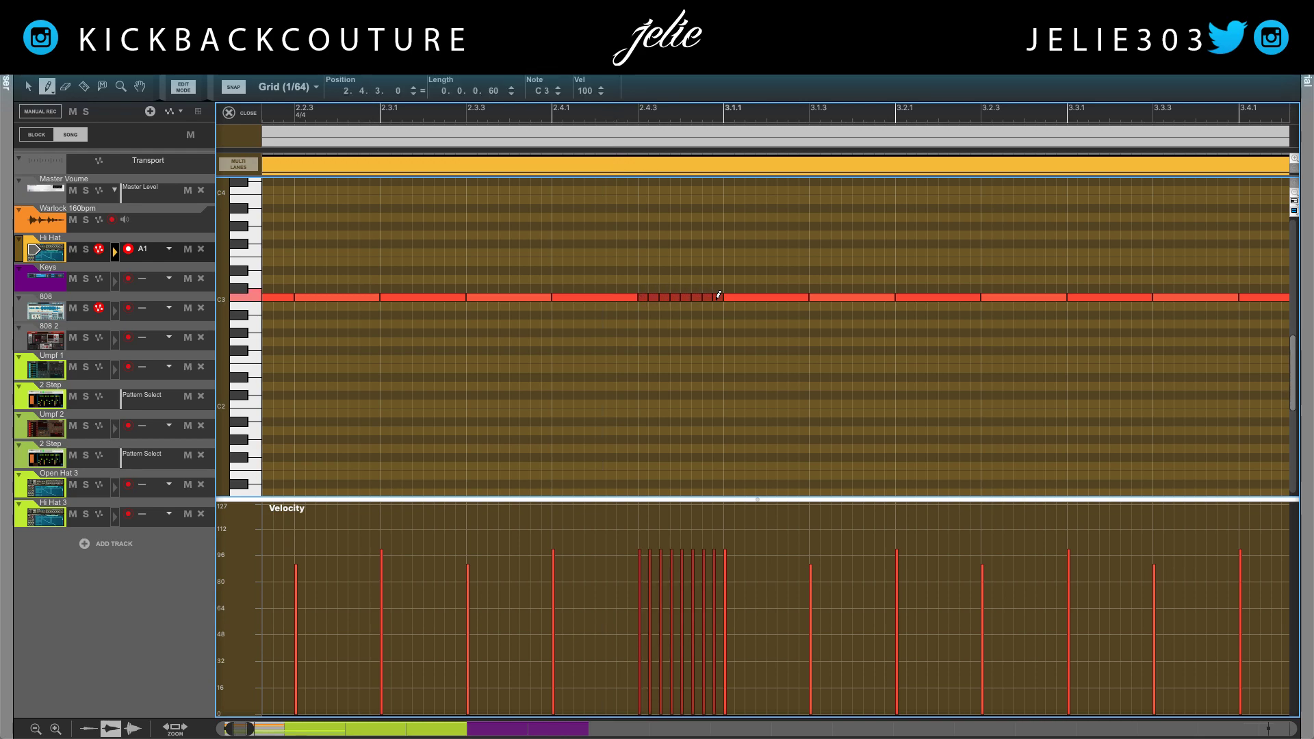
click(428, 116)
key(space)
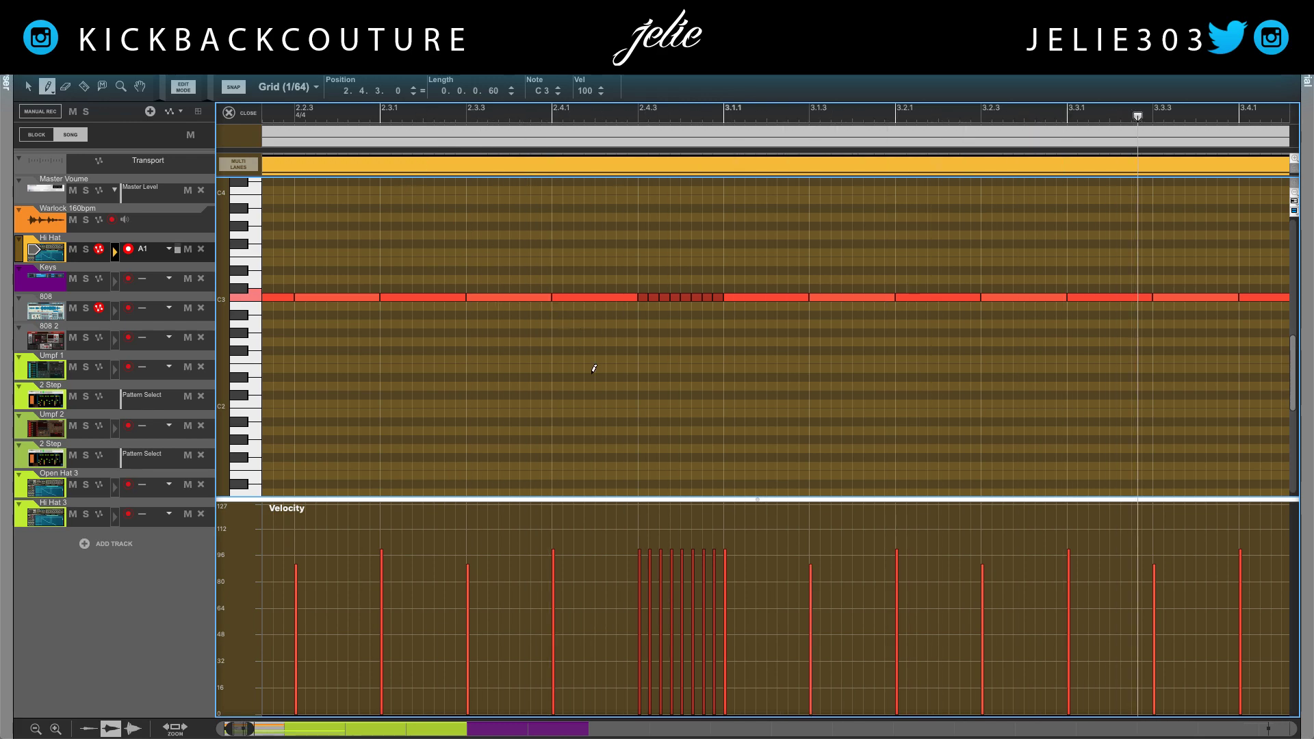
- Replace the two 1/8 notes in beat 3.4 with three 1/8T notes on C3, and play the section back
scroll(606, 387, down, 5)
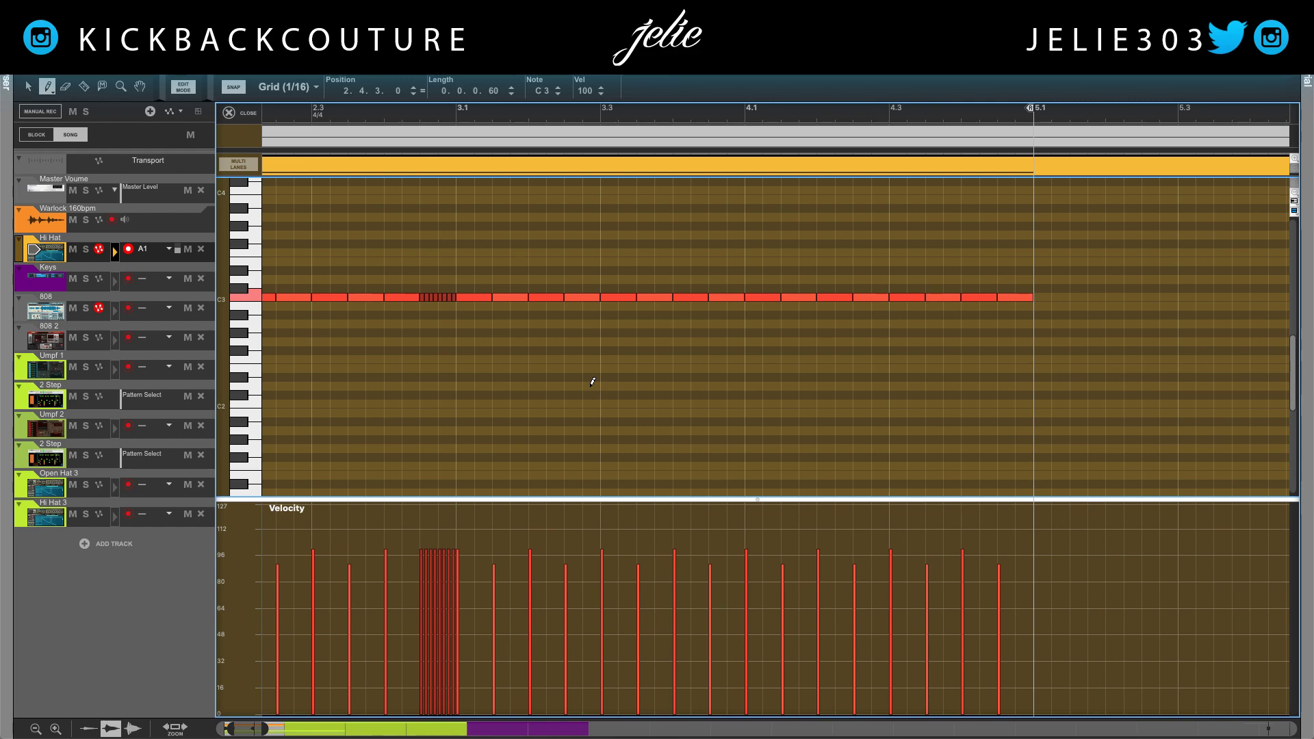
scroll(596, 385, left, 3)
scroll(616, 373, right, 3)
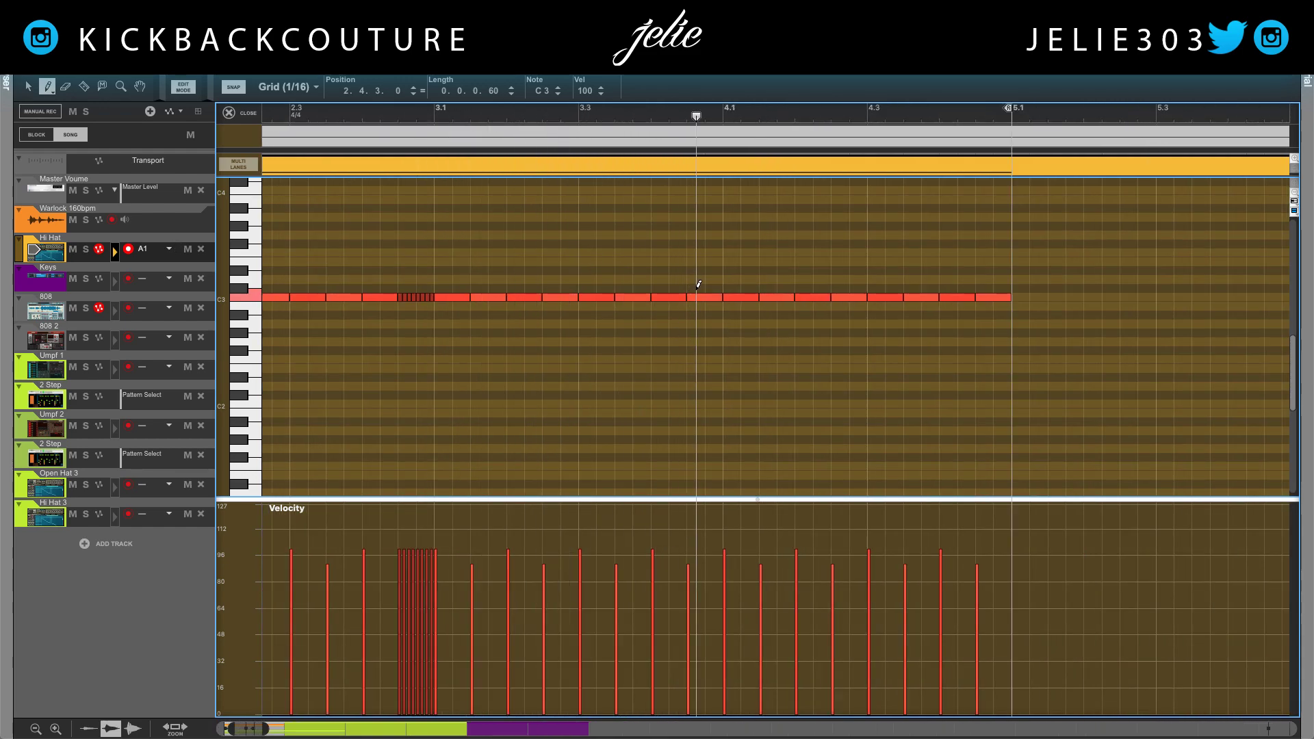
key(q)
drag(702, 288, 664, 309)
key(Delete)
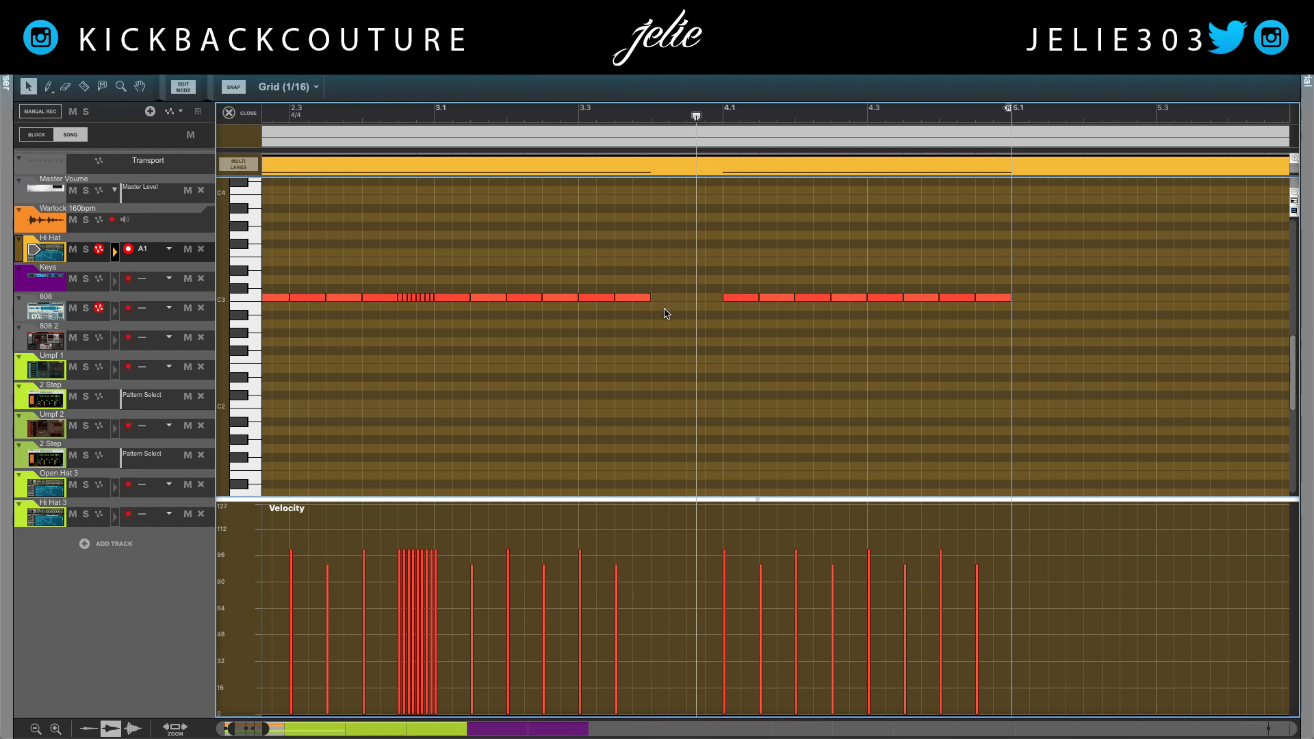
click(306, 87)
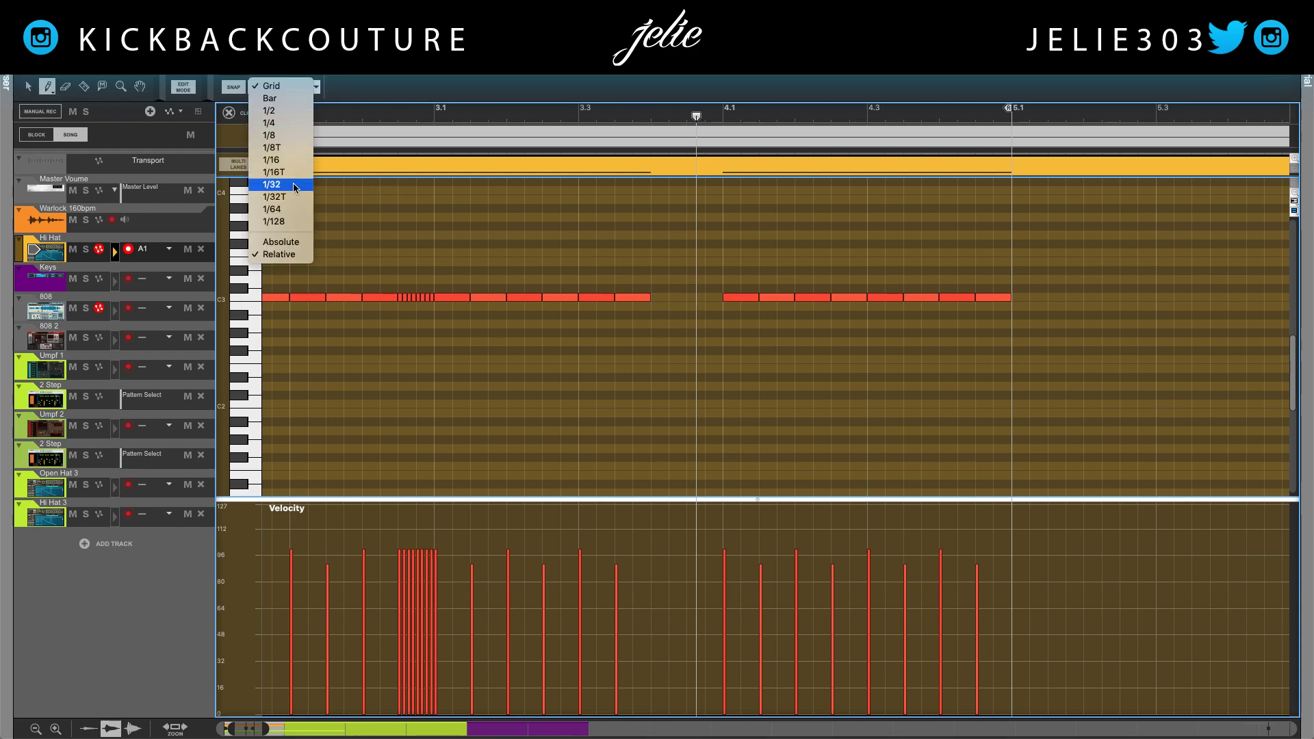
click(513, 222)
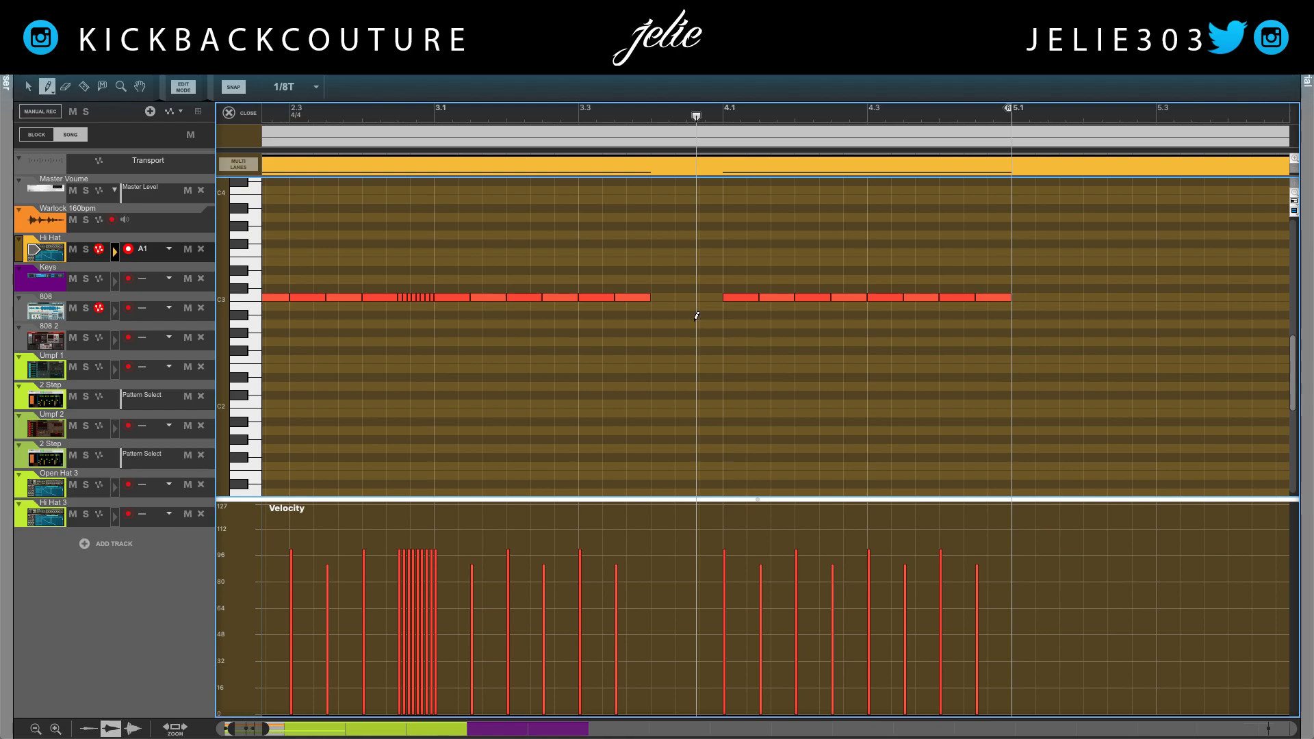
click(687, 296)
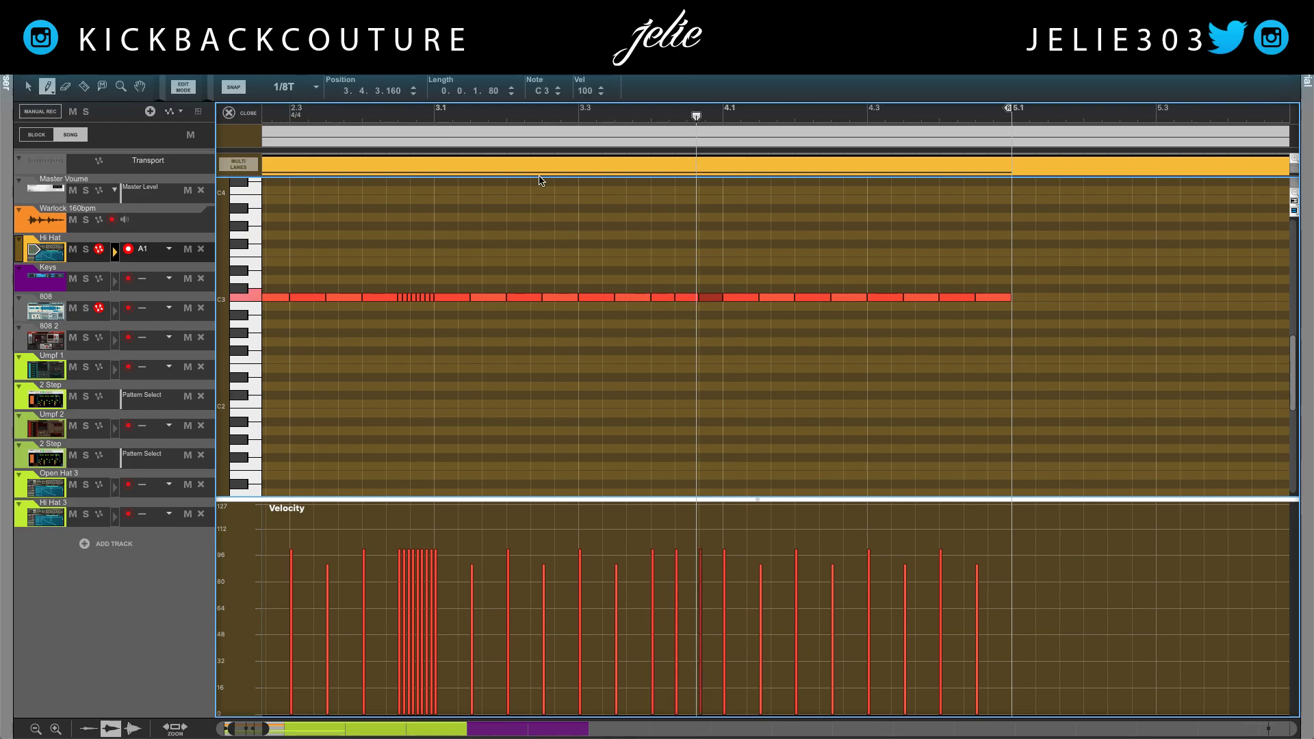
click(410, 114)
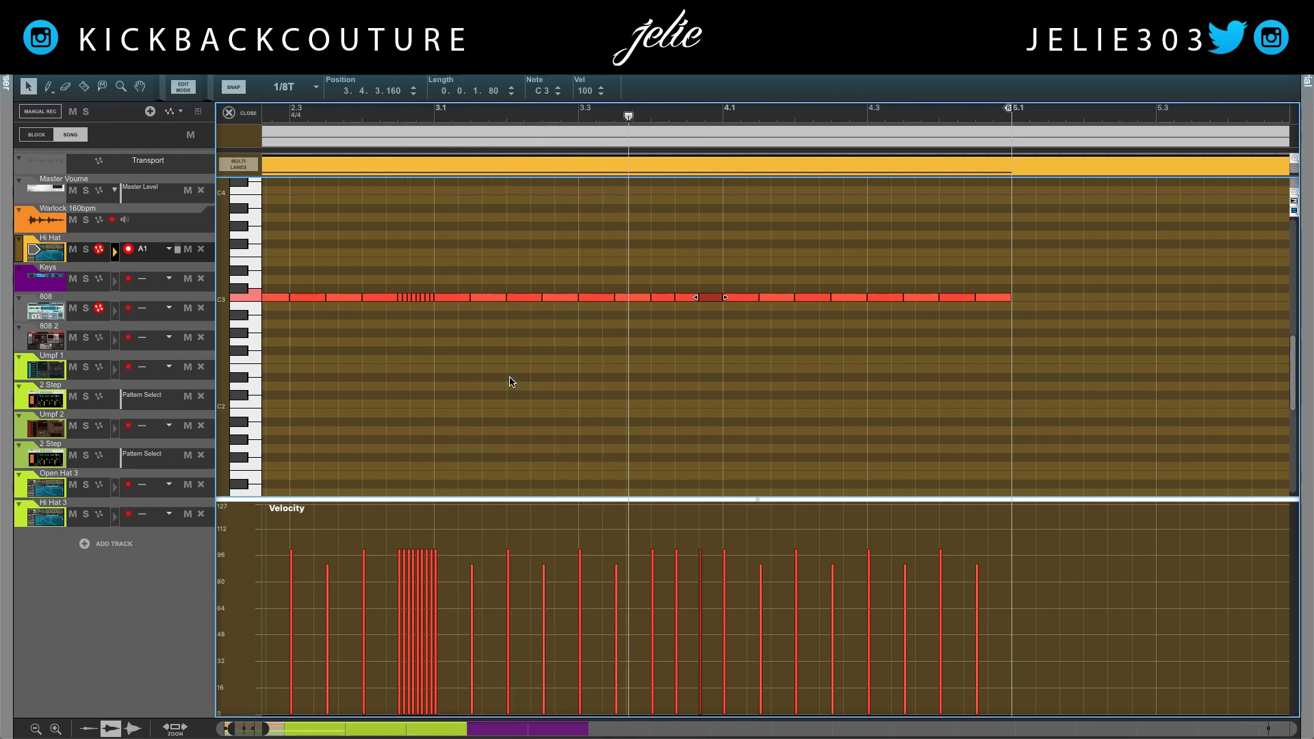
- With a 1/16 grid, shorten the two notes of beat 4.4 to adjacent 1/16 notes and duplicate the pair to fill the beat
click(959, 298)
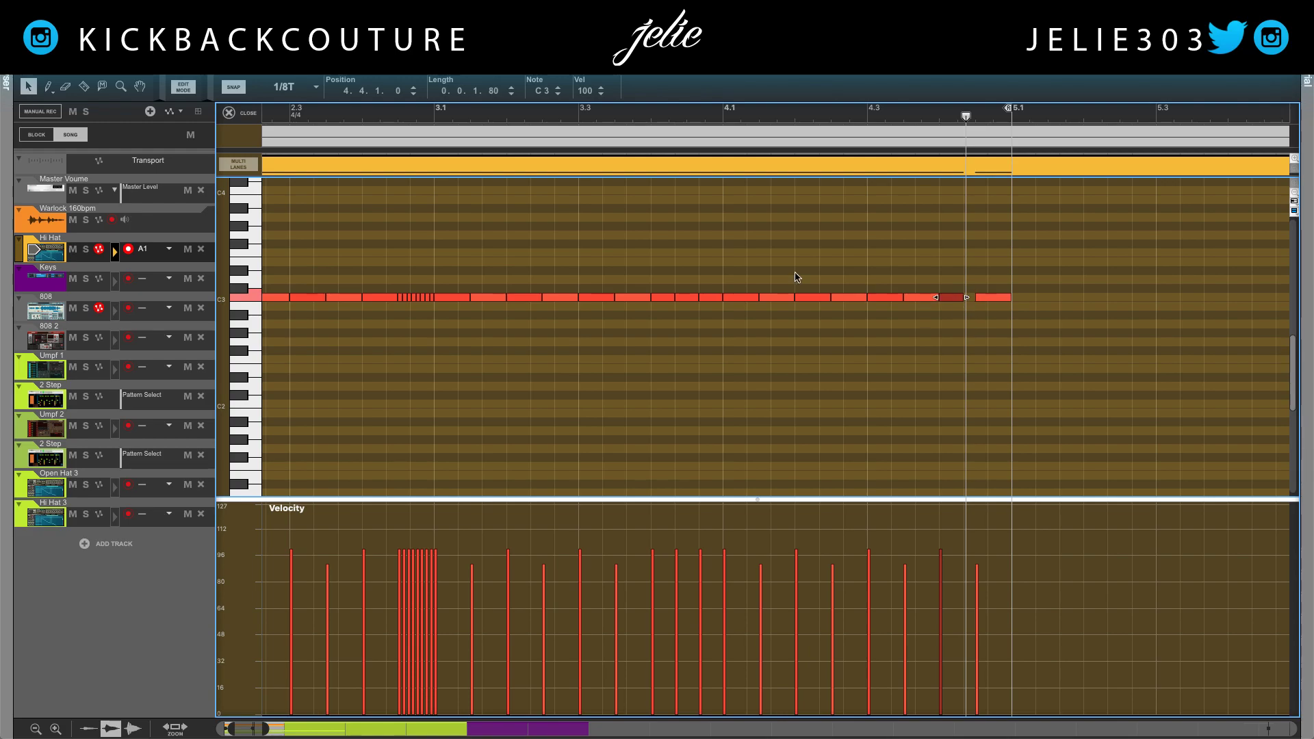
click(294, 87)
click(271, 160)
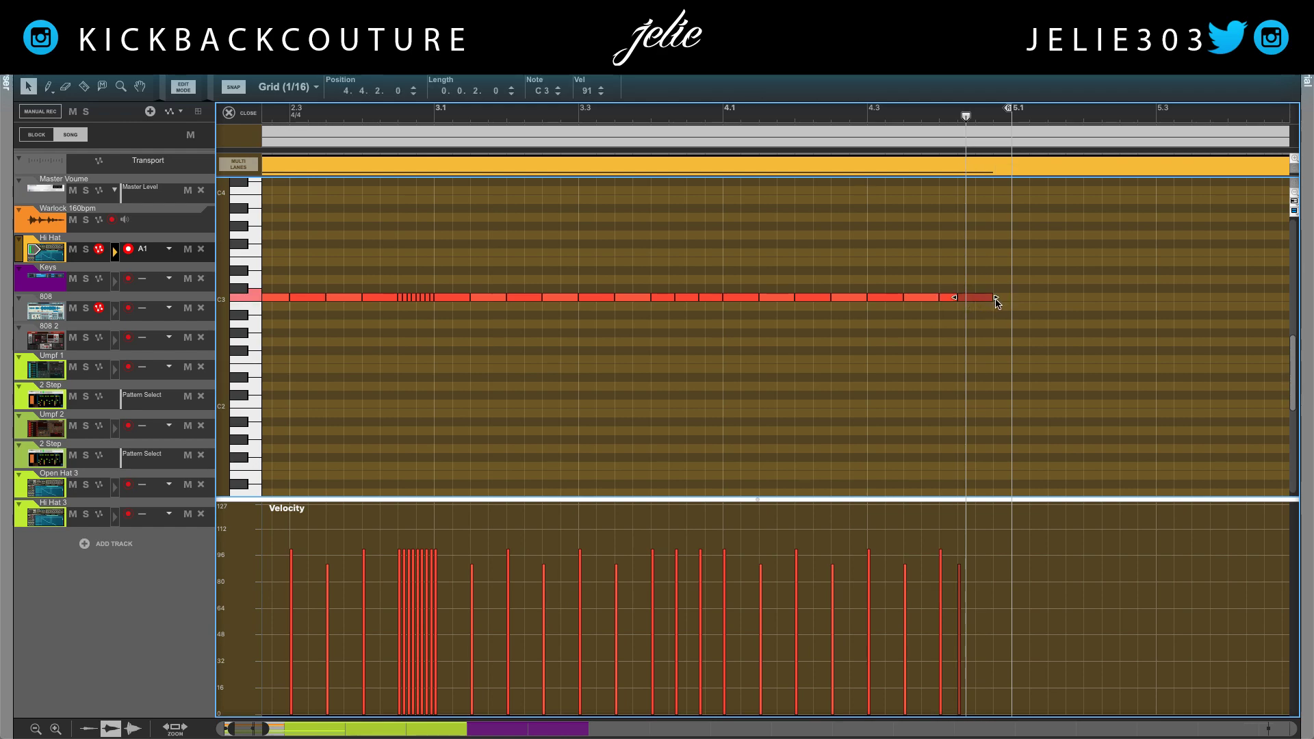
drag(971, 301, 972, 299)
drag(975, 276, 940, 307)
key(ctrl+d)
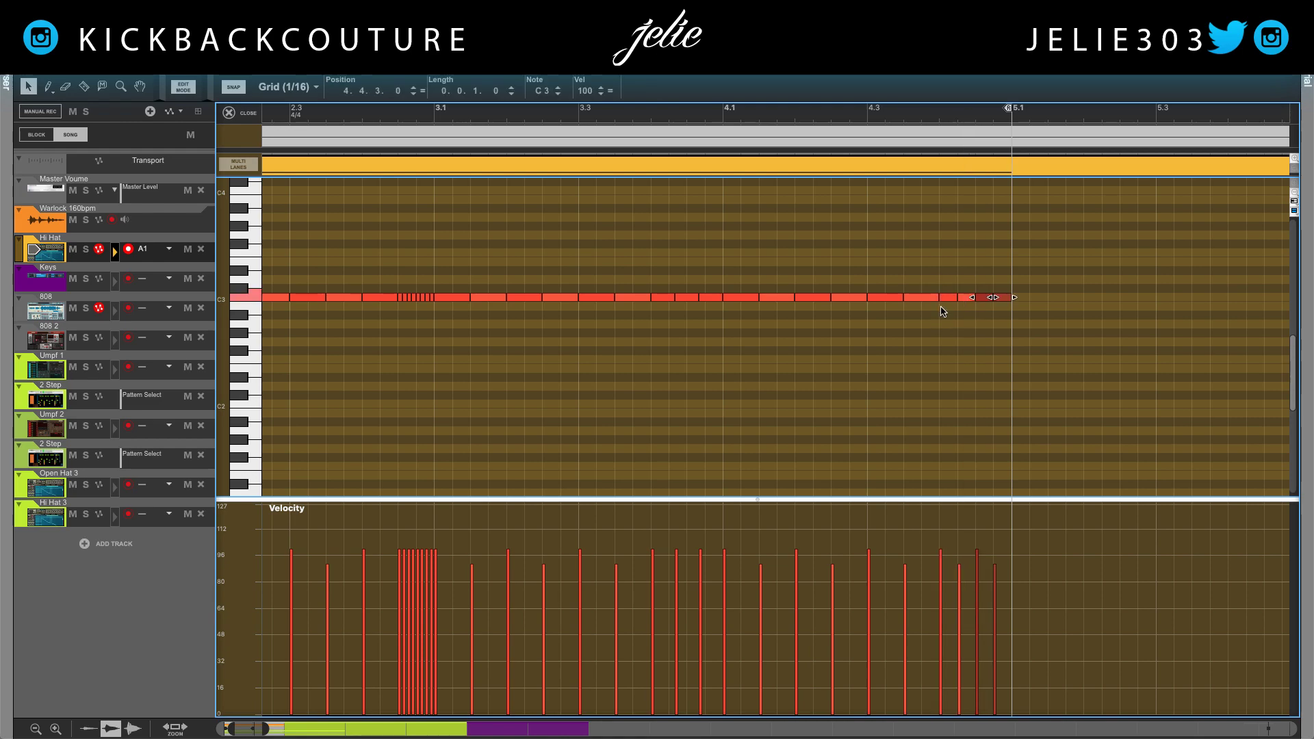
- Draw a falling velocity ramp over the 1/64 roll at 2.4.3, from about 100 down to about 75, and play it back
scroll(764, 408, down, 3)
scroll(762, 408, left, 3)
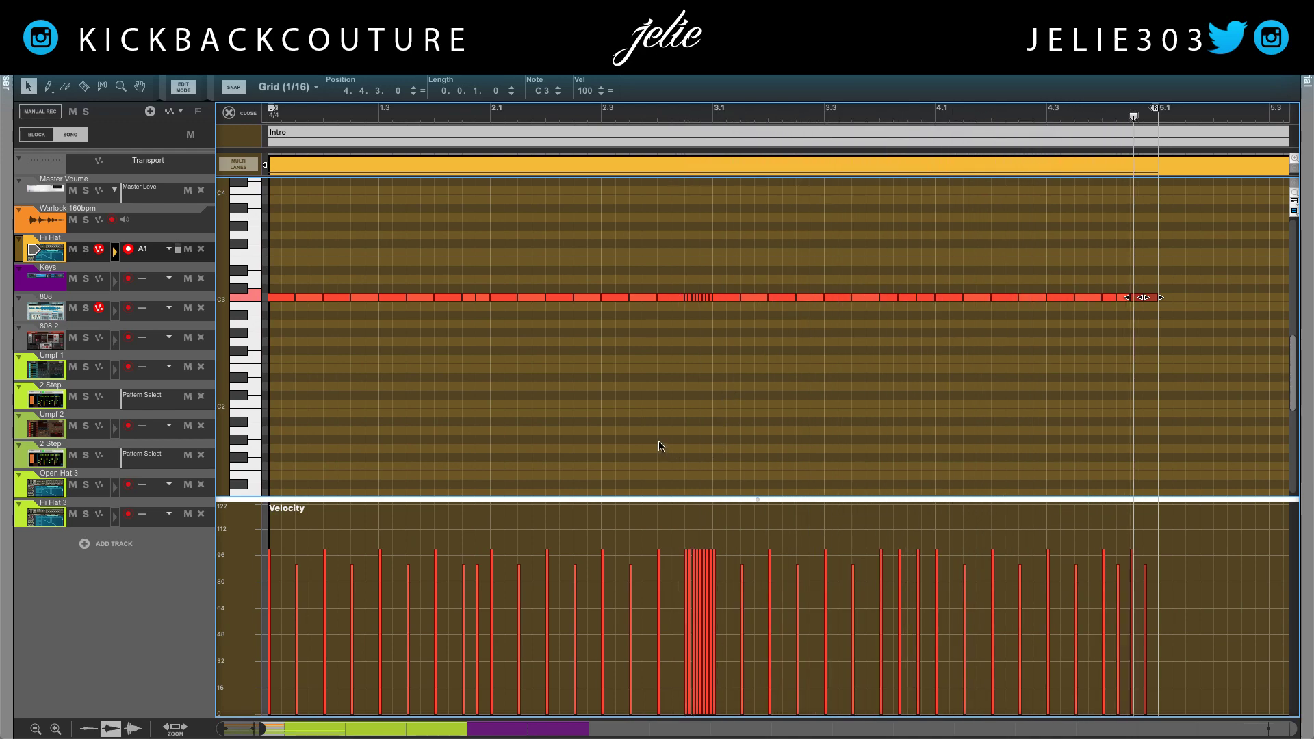
key(2)
drag(681, 541, 726, 608)
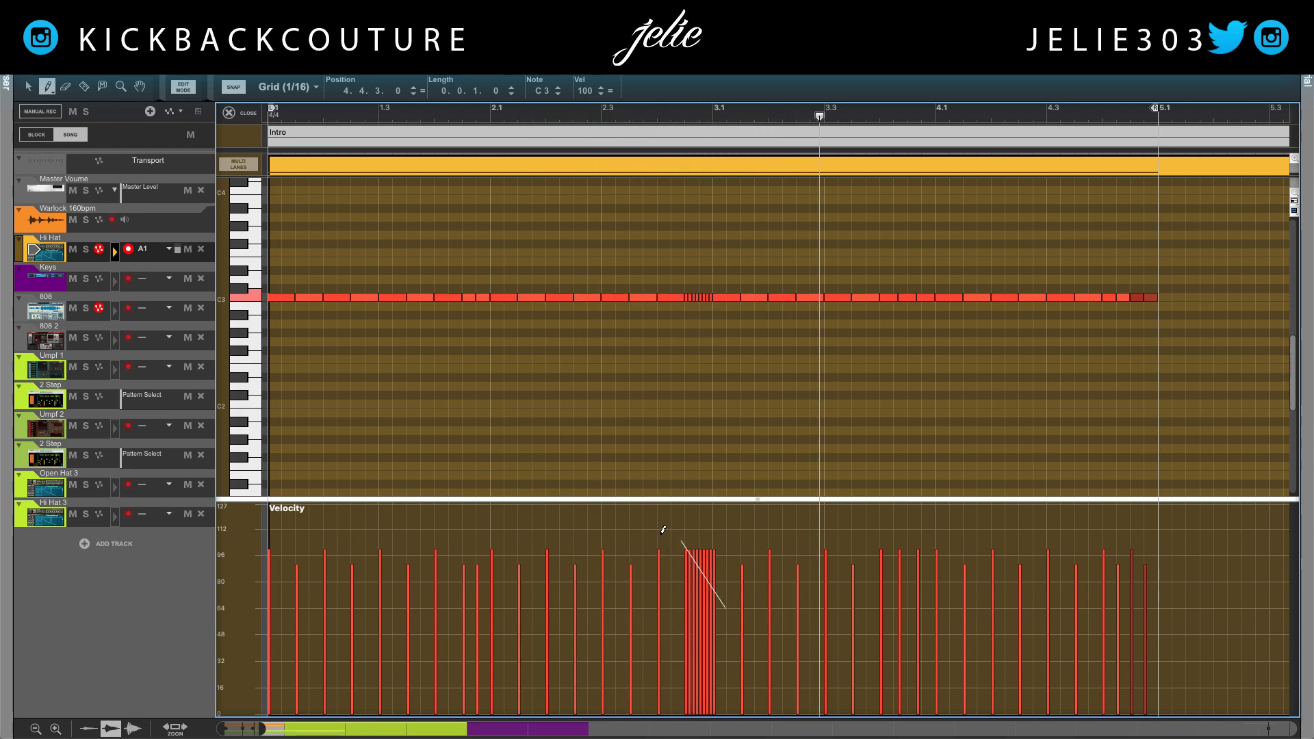
click(690, 420)
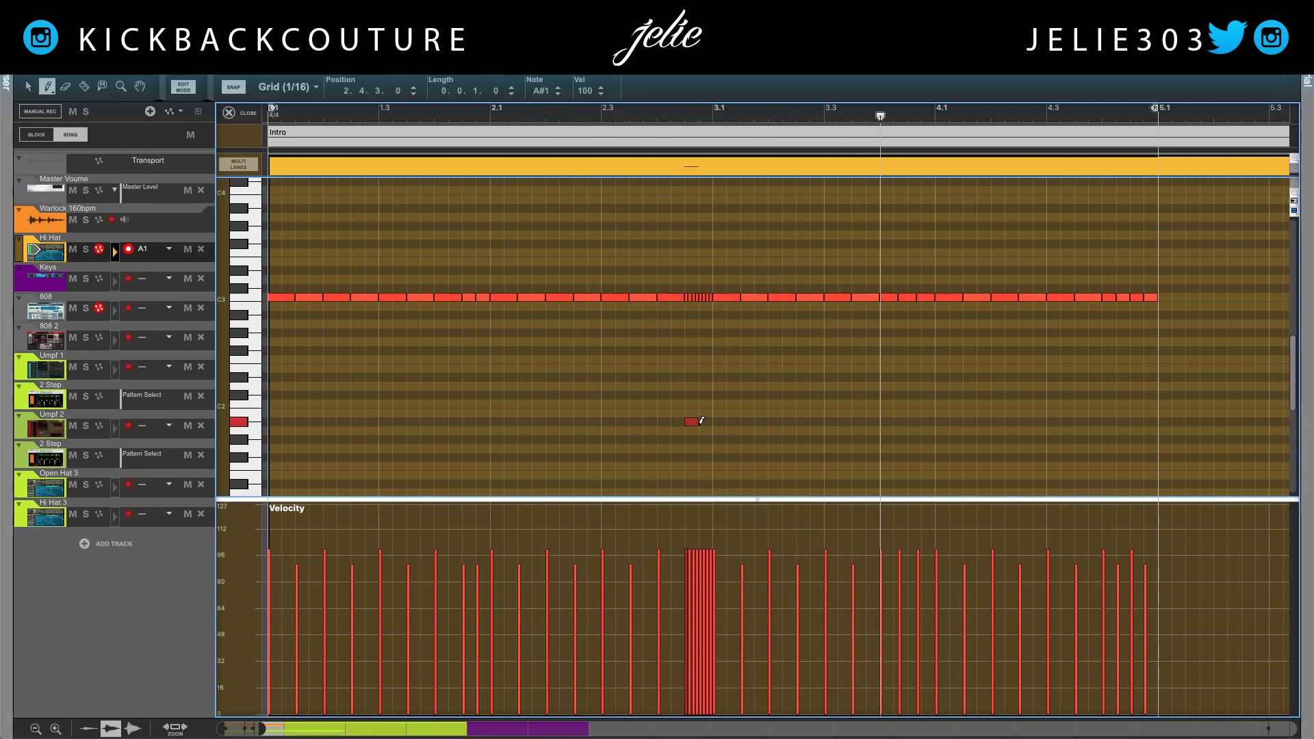
click(698, 422)
drag(689, 551, 720, 605)
key(space)
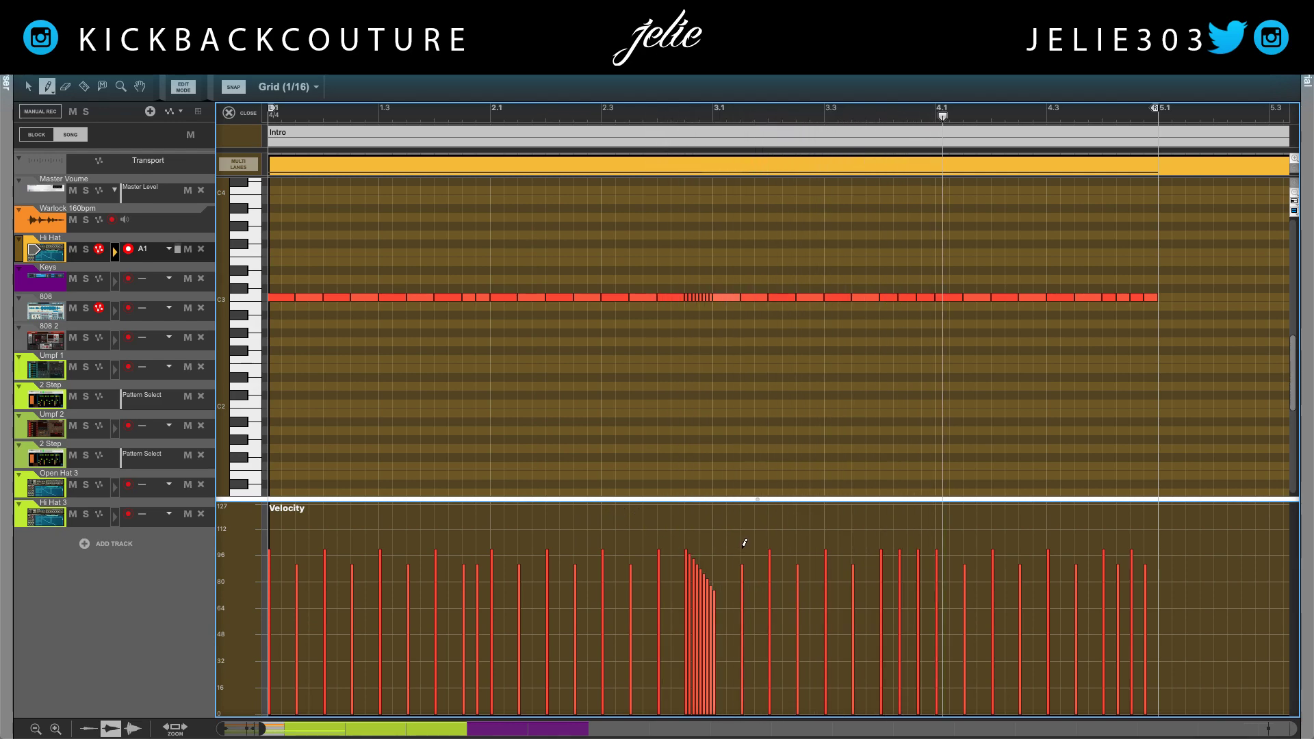
- Add two-beat C2 notes from 1.2.1, repeat them every two beats through 4.4.1, and trim the last one to end at 5.1
key(1)
click(247, 404)
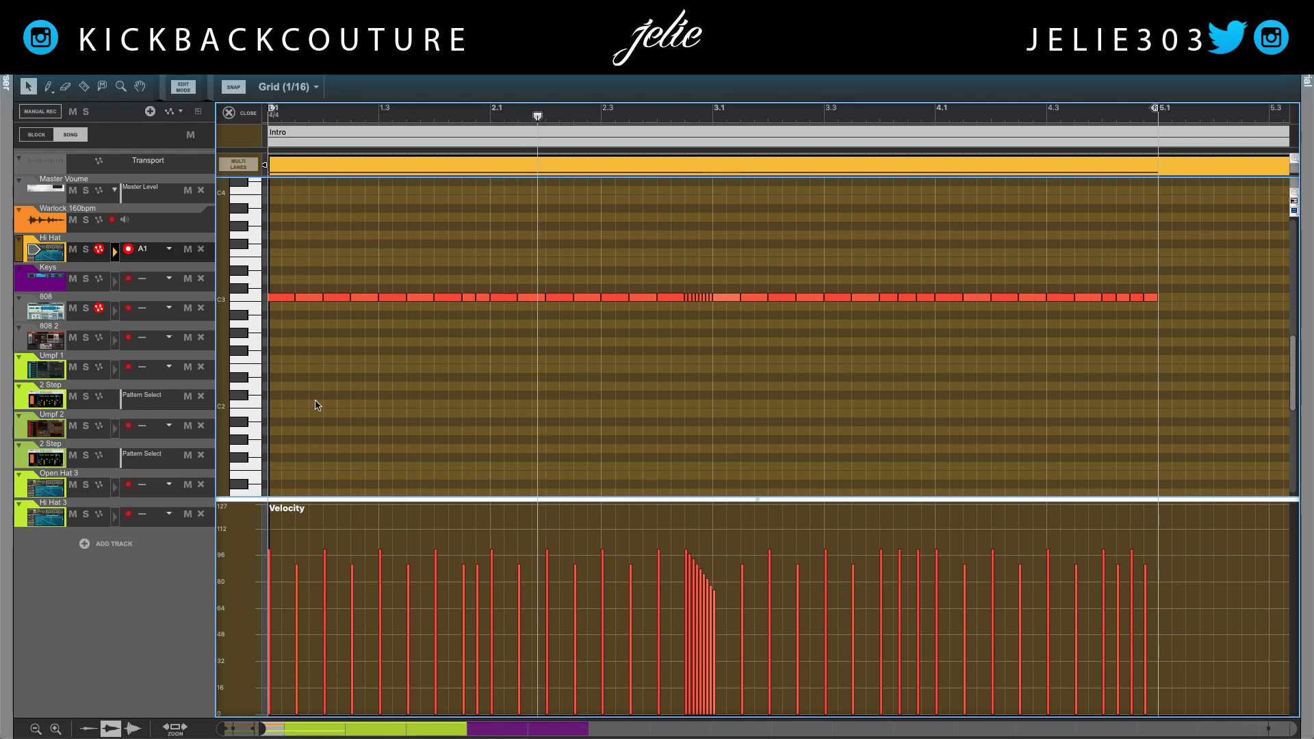
key(space)
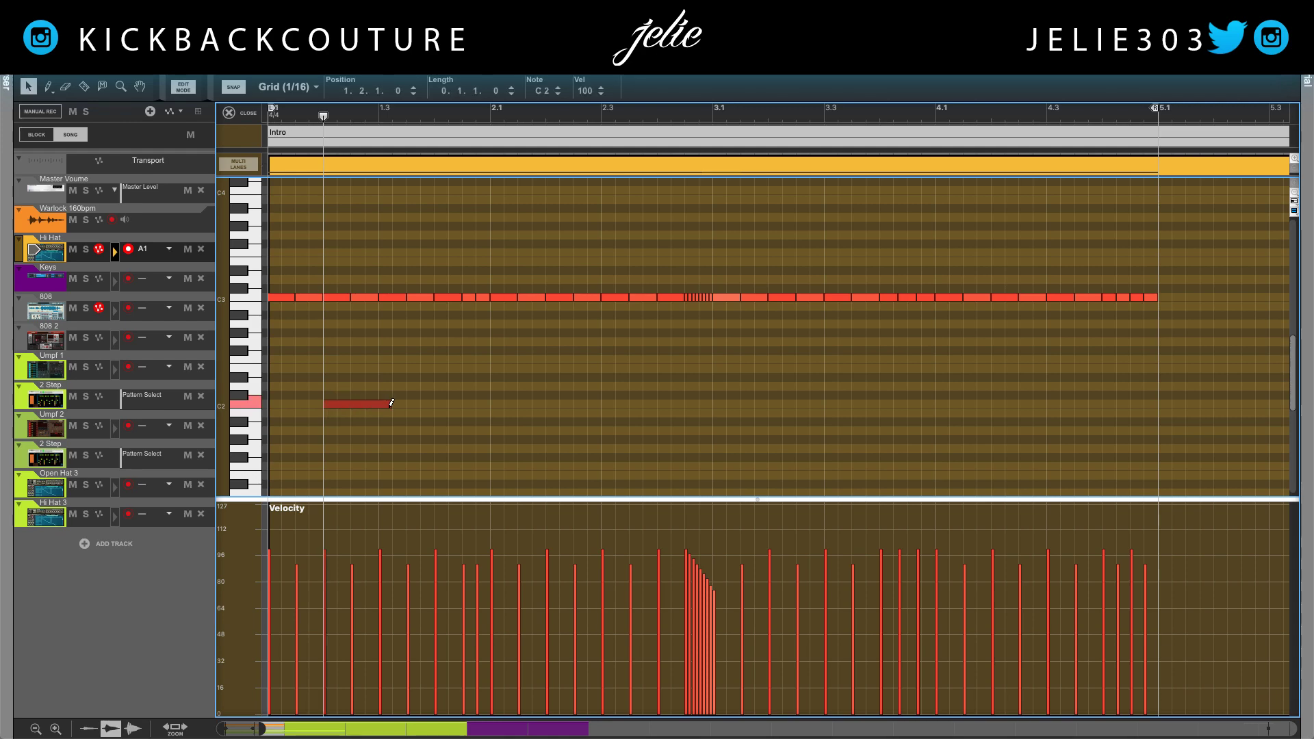
key(d)
key(d)
key(d)
key(d)
key(d)
key(d)
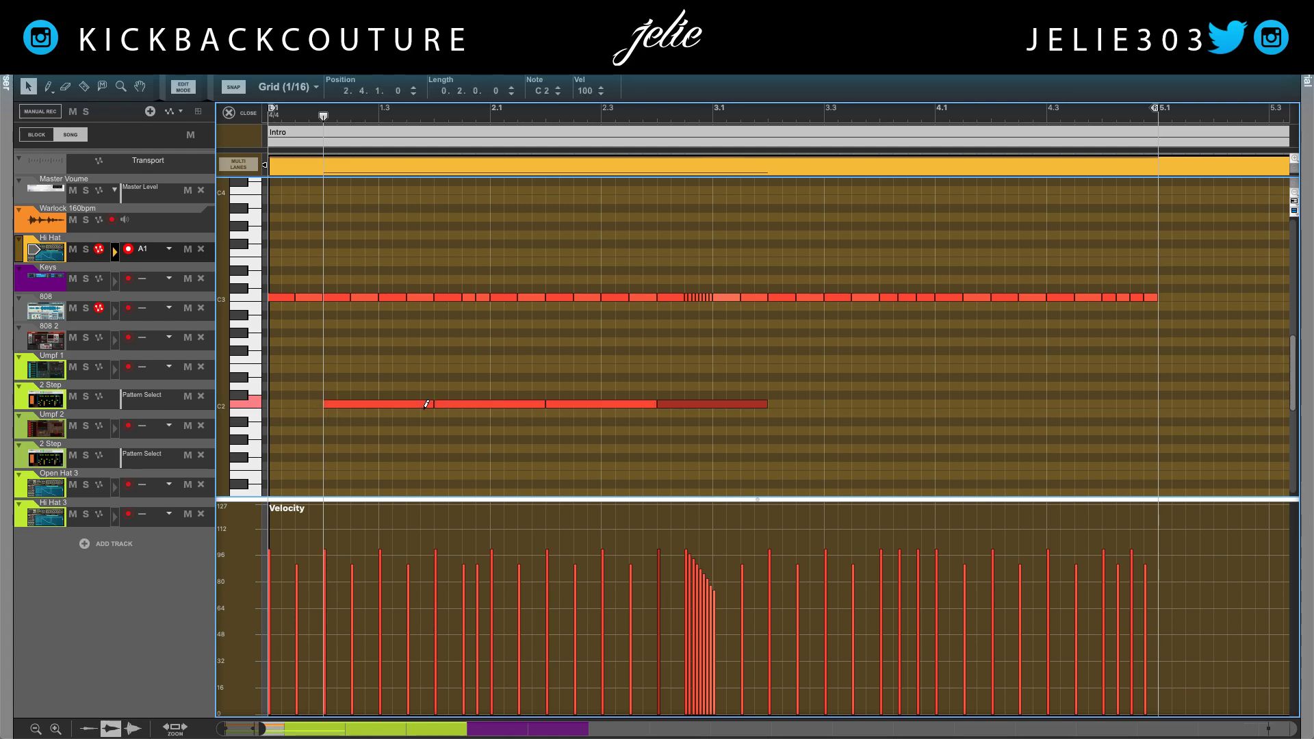
key(d)
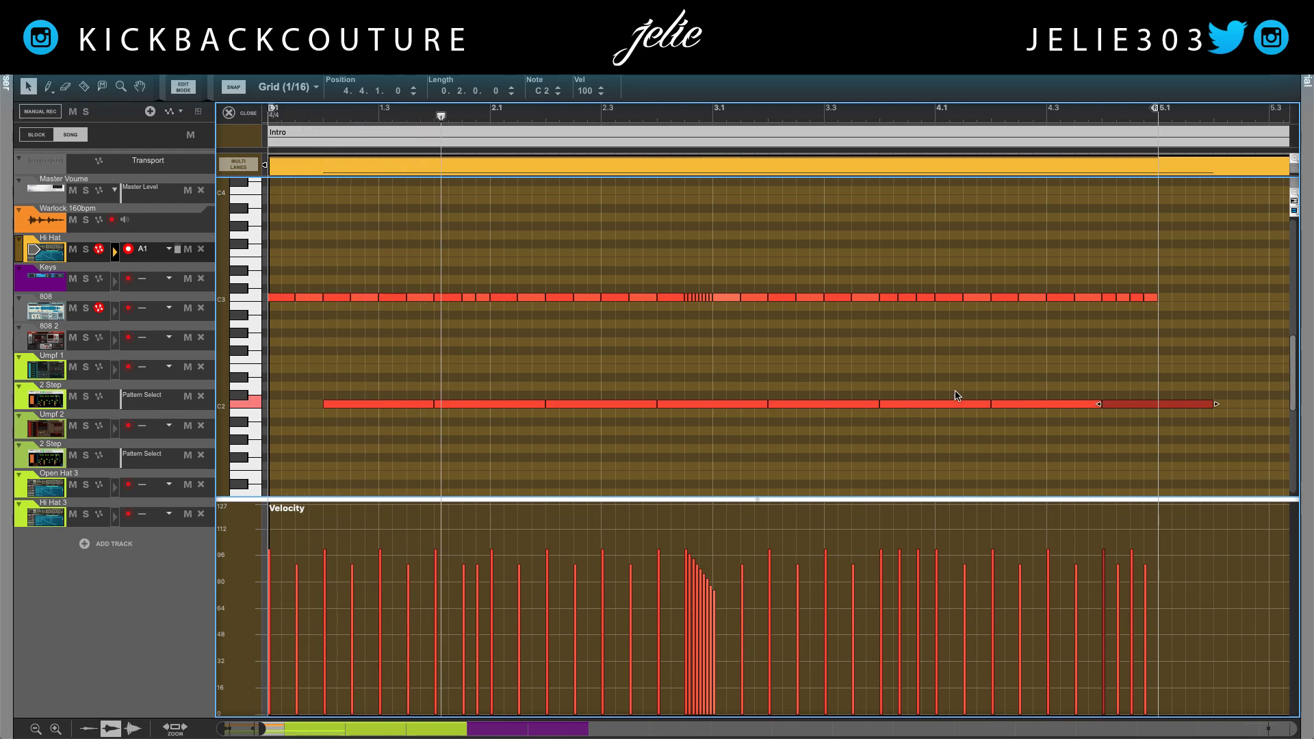
drag(1217, 405, 1160, 406)
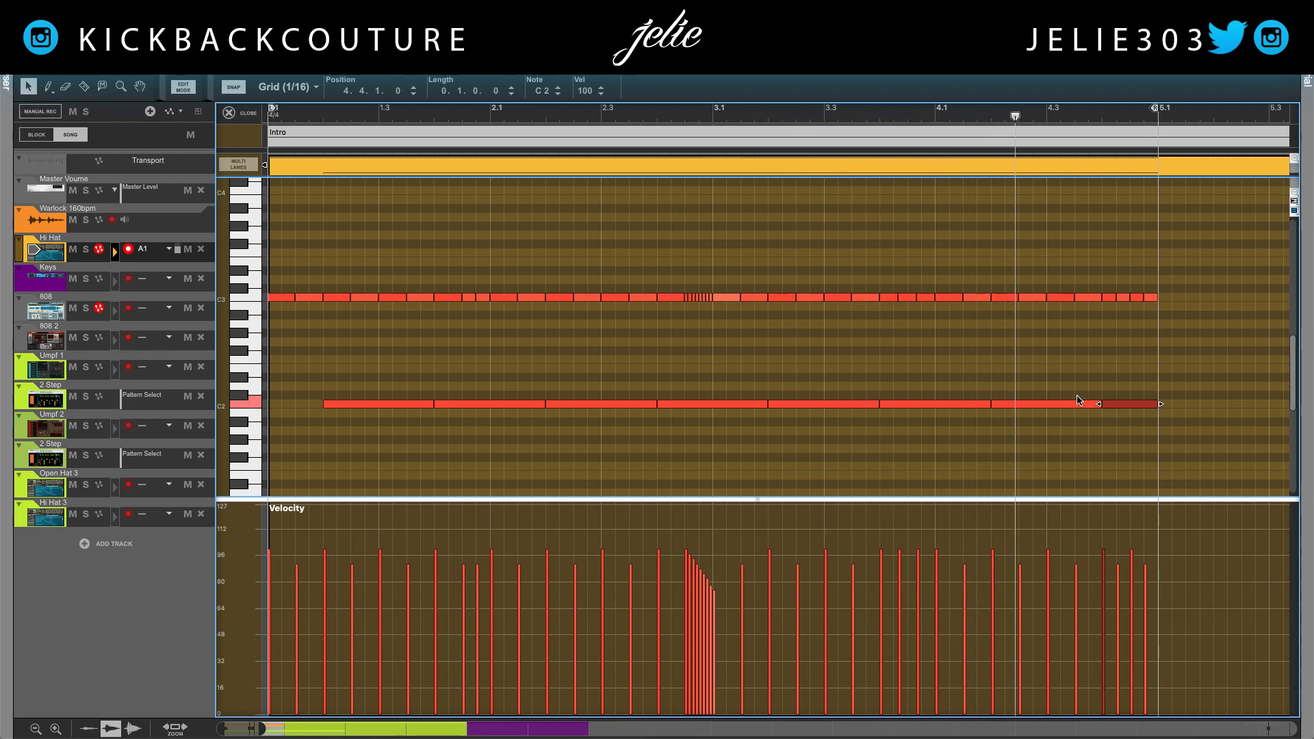
- Add an extra C2 note at 4.2.3 lasting until 4.4.1, and play the pattern back
click(1081, 415)
mouse_move(1103, 403)
mouse_down()
mouse_move(1022, 409)
mouse_move(1104, 410)
mouse_up()
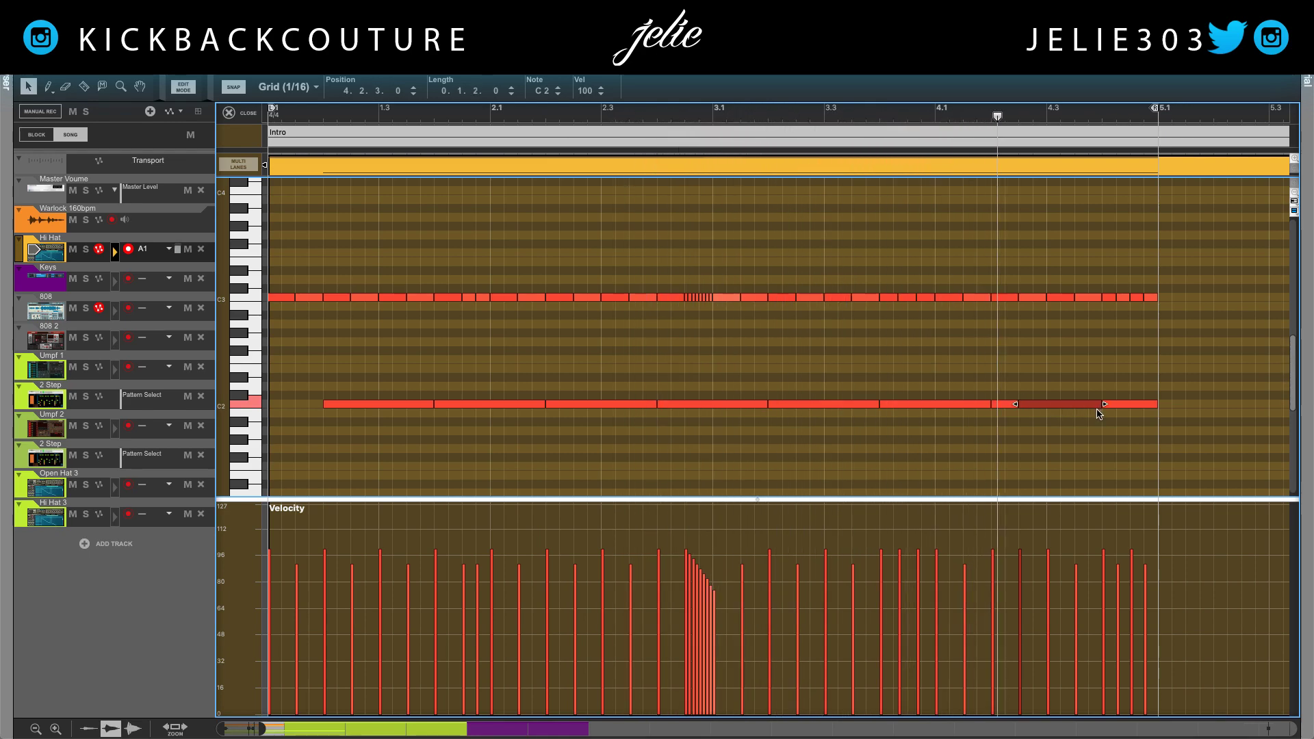
click(1068, 420)
scroll(338, 408, up, 3)
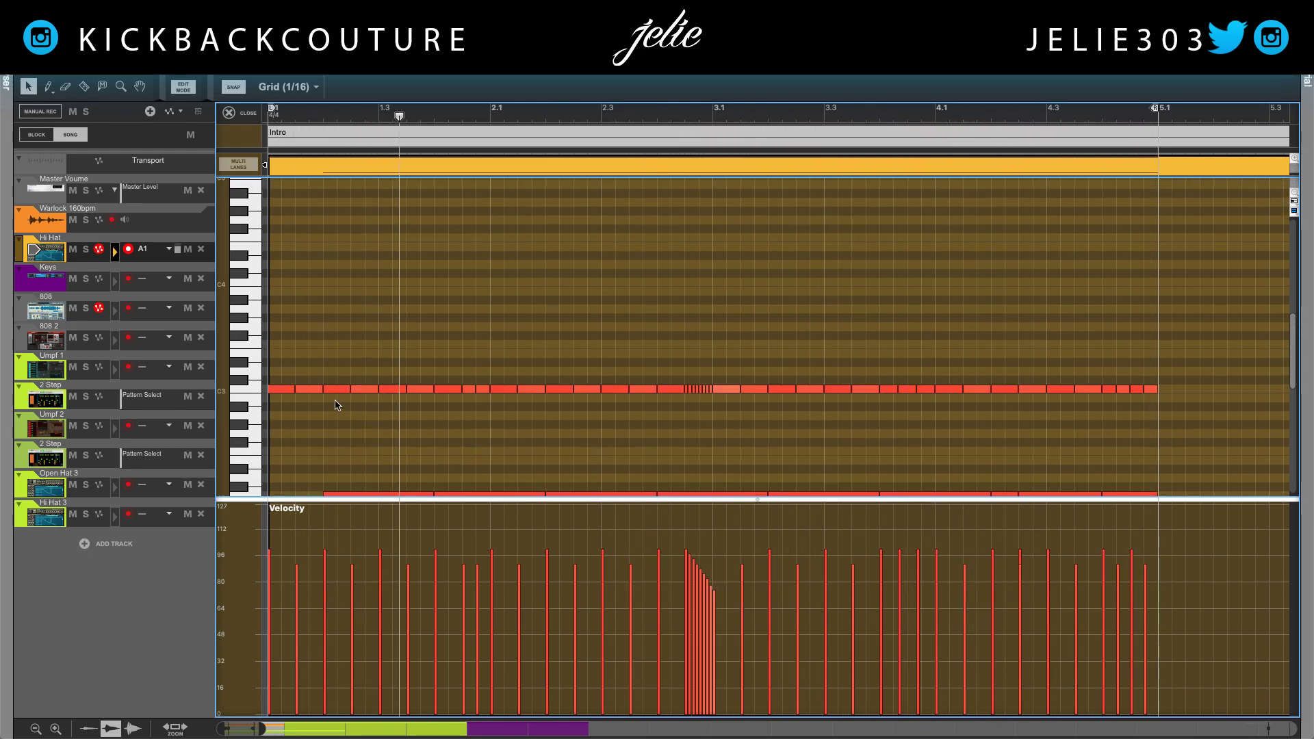
scroll(323, 404, up, 2)
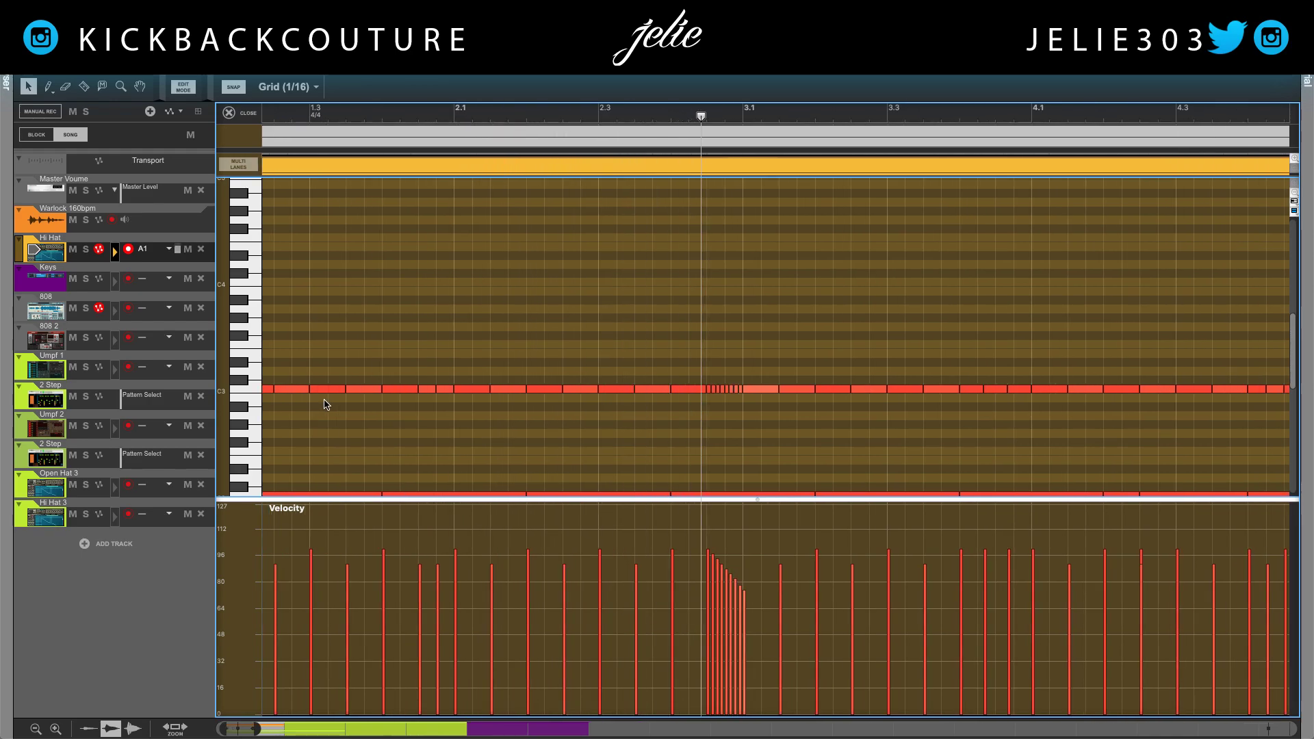
scroll(325, 404, left, 3)
scroll(341, 391, up, 1)
scroll(335, 393, up, 2)
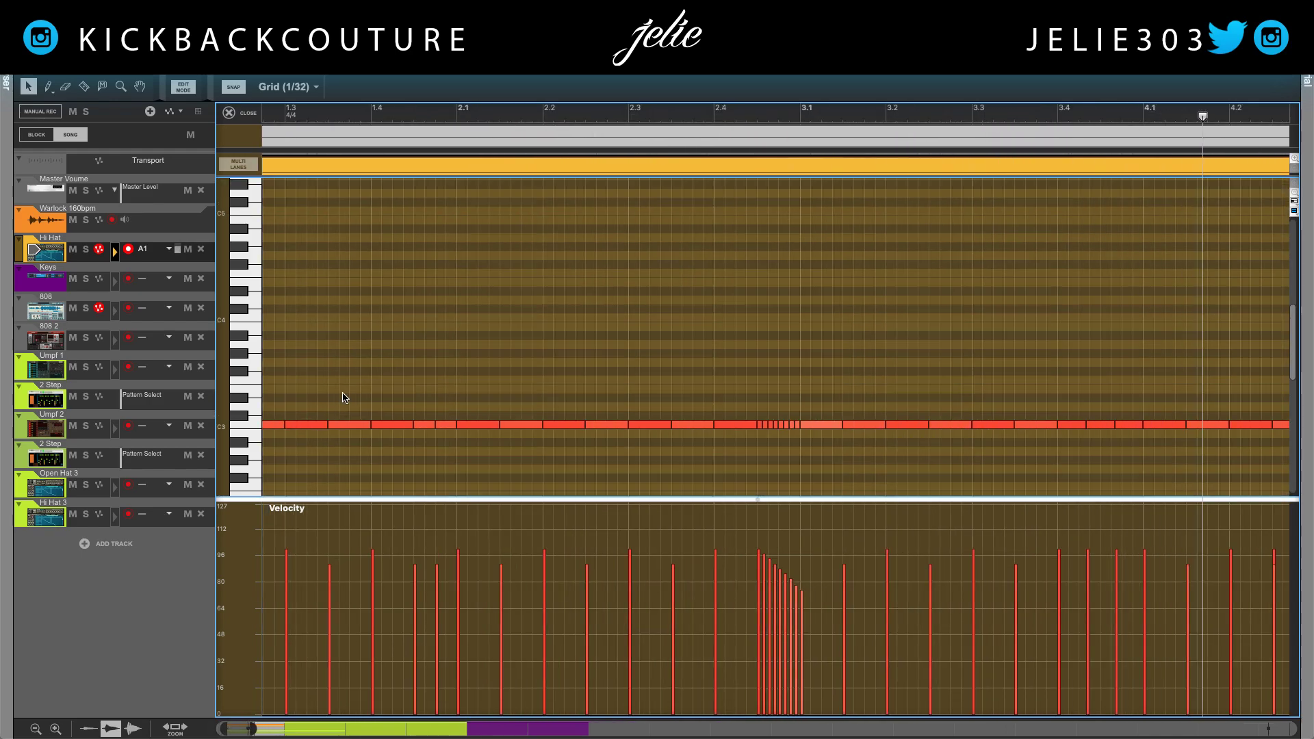
scroll(336, 404, down, 3)
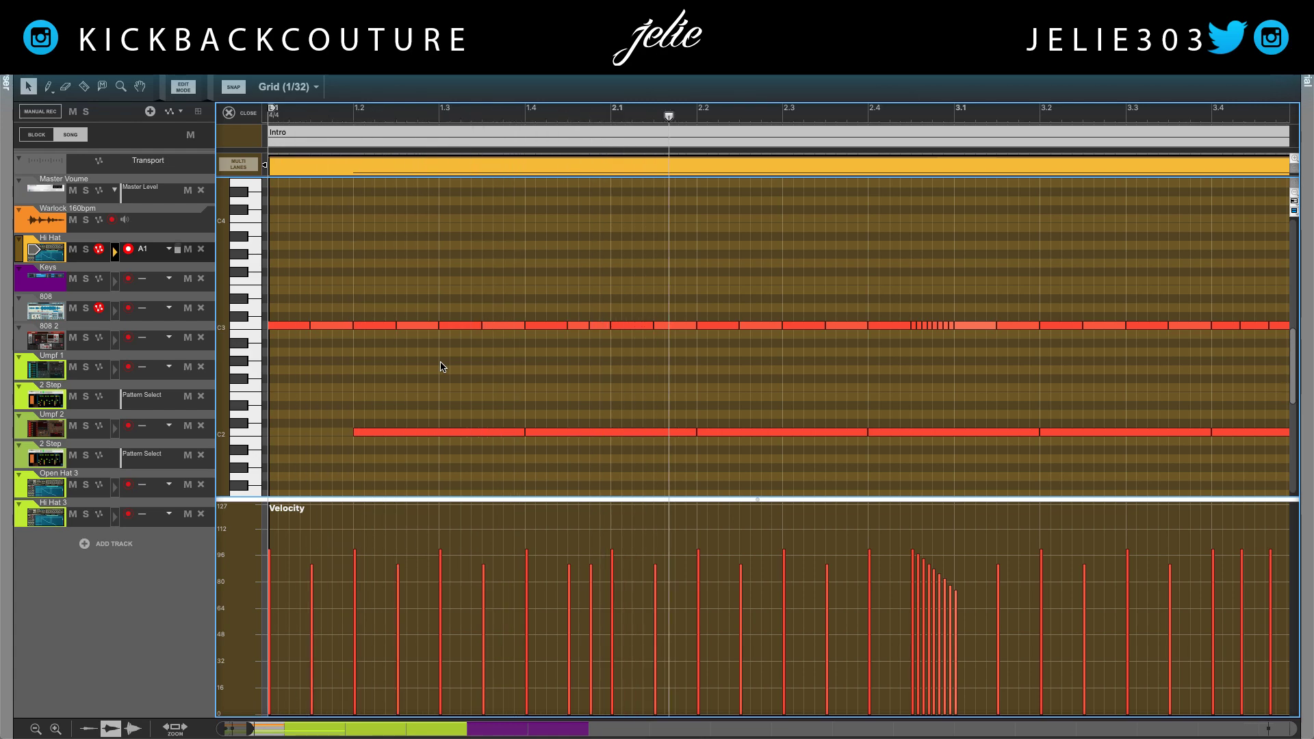
- Close the clip, set the song tempo to 145, and raise the Warlock 160bpm loop's level to -2.03 dB during playback
click(228, 114)
click(352, 273)
click(347, 220)
key(Delete)
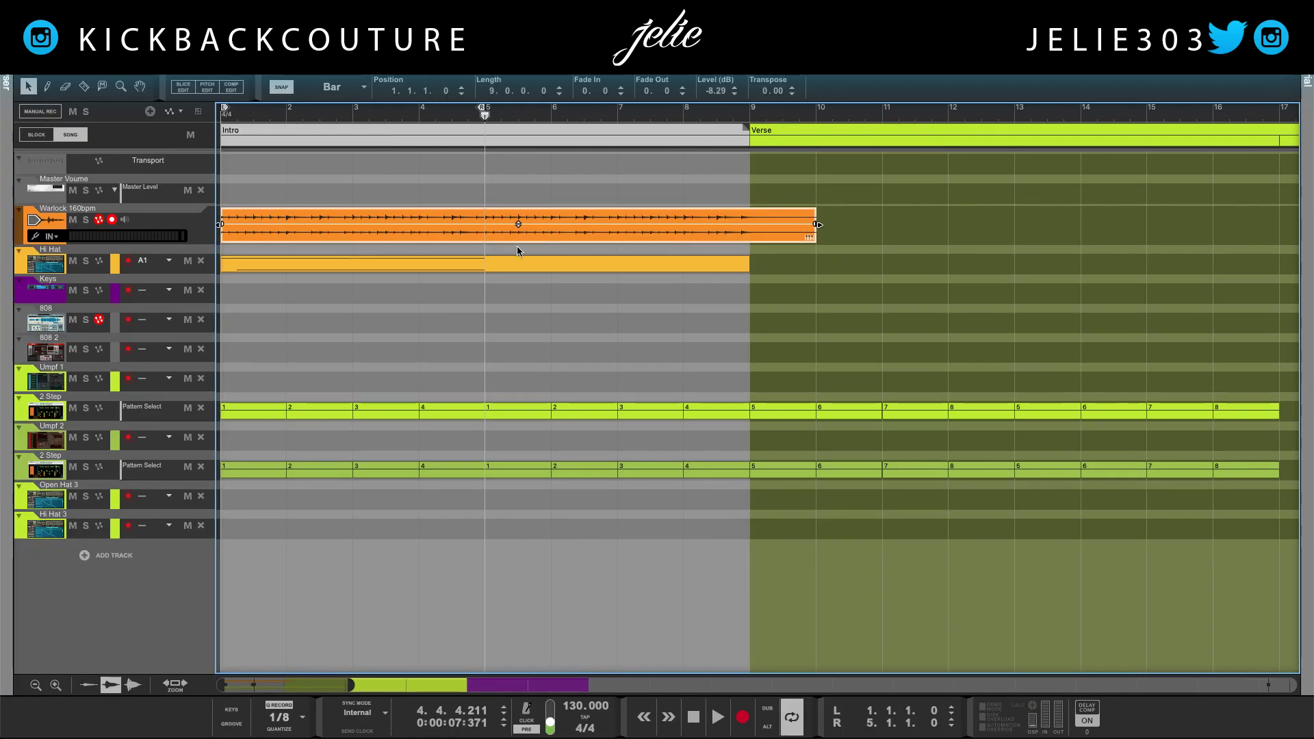
key(space)
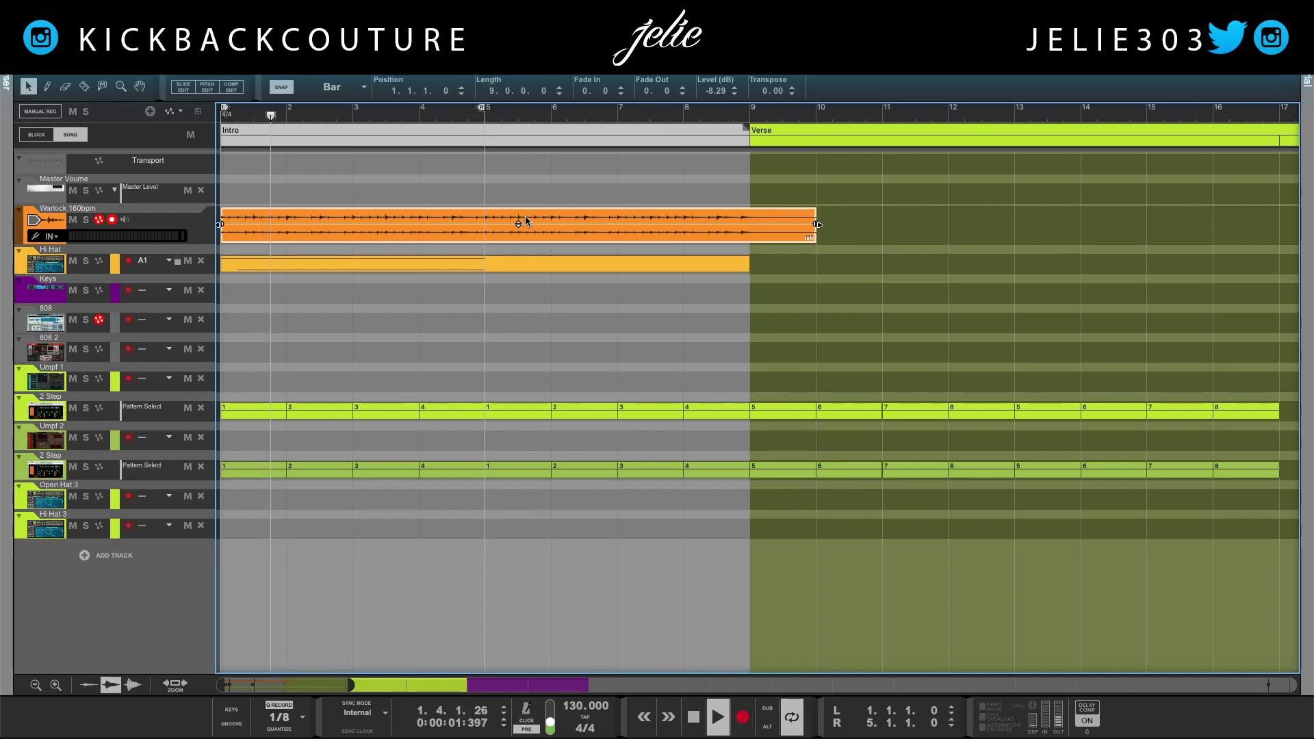
drag(520, 224, 521, 220)
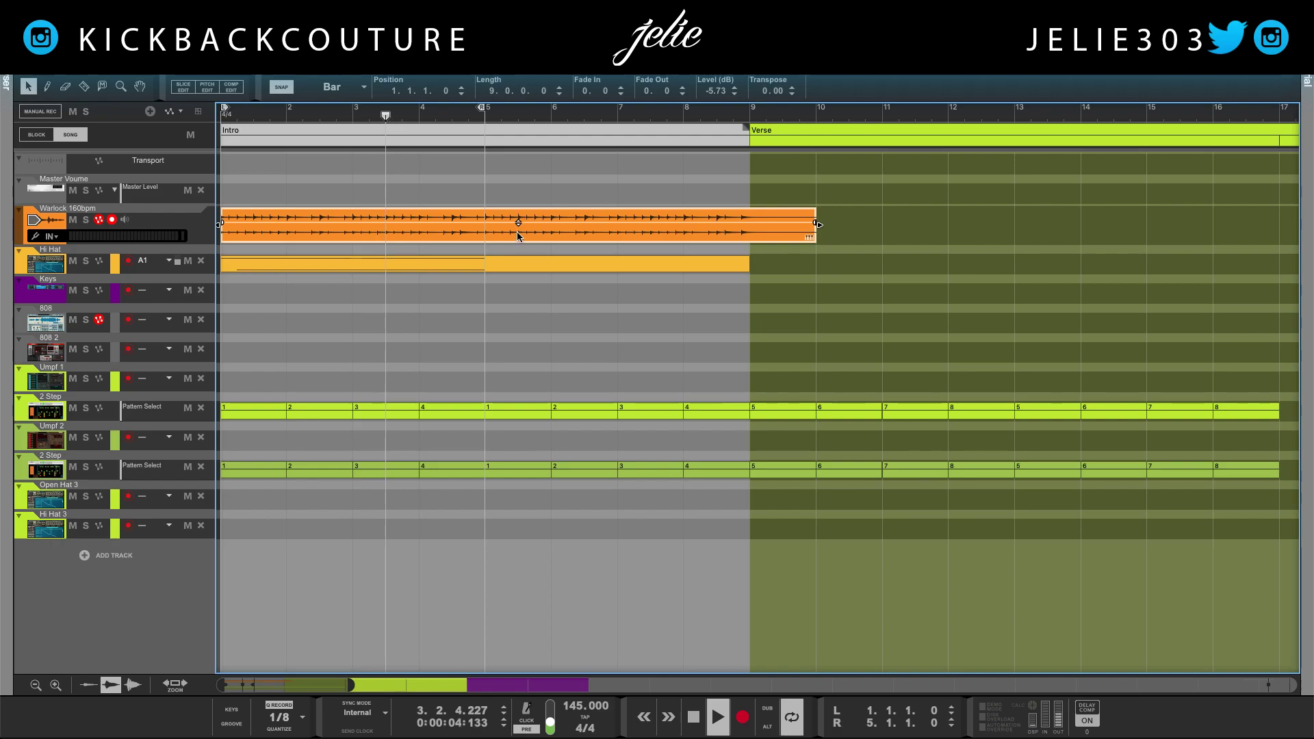
drag(519, 220, 519, 217)
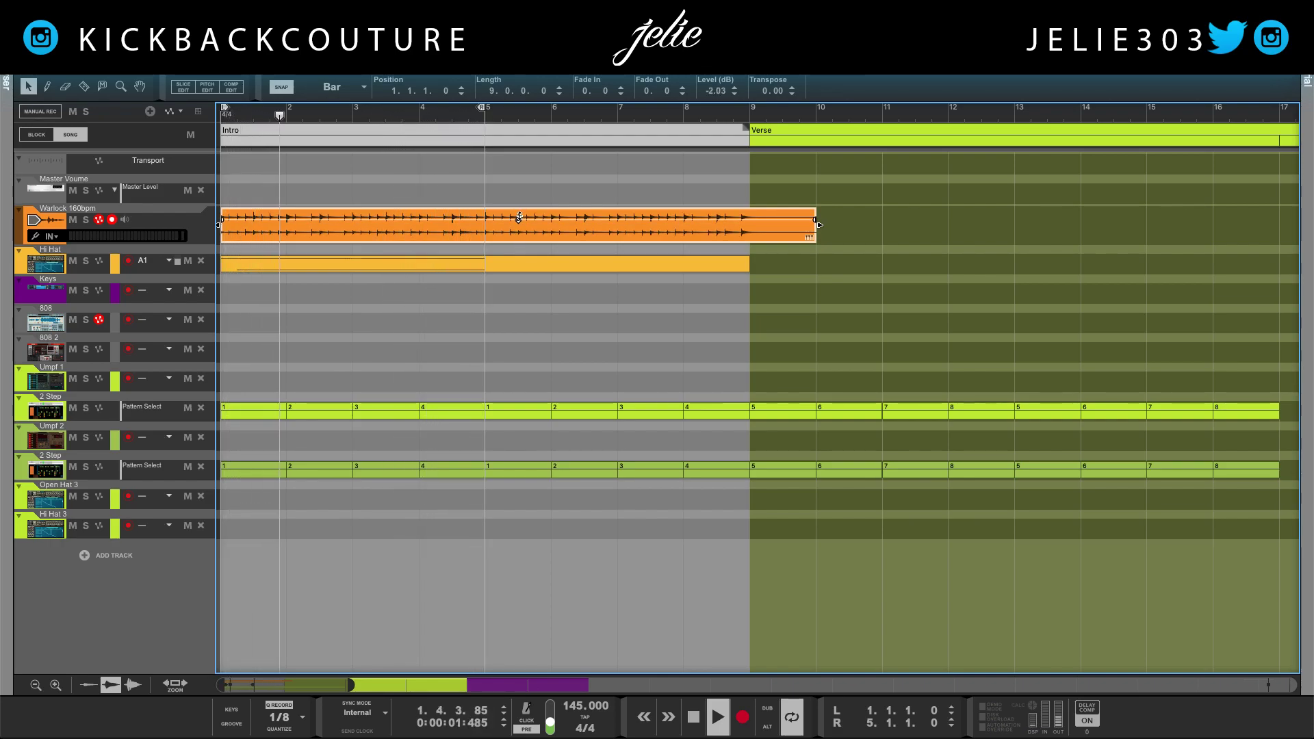
- Reopen the Hi Hat clip and review its C3 and C2 notes and velocities across bars 1 to 4 during playback
double_click(484, 264)
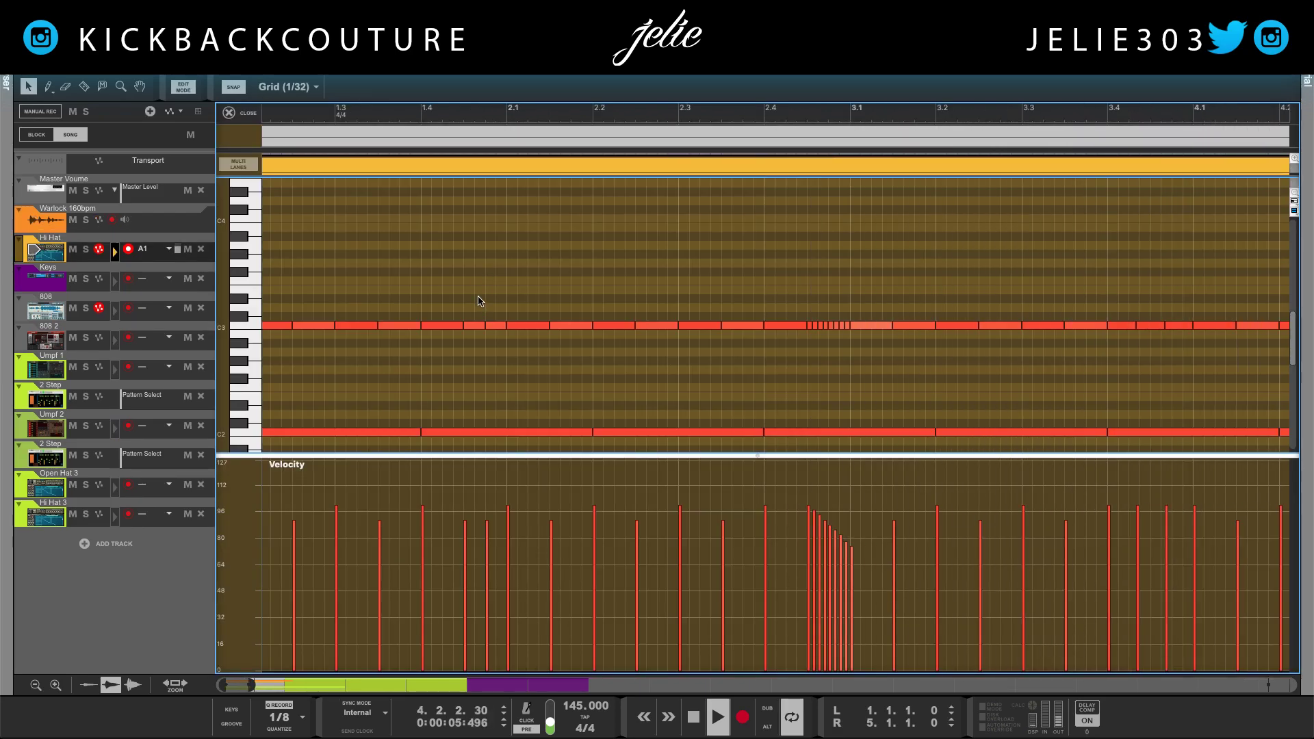
scroll(470, 286, down, 1)
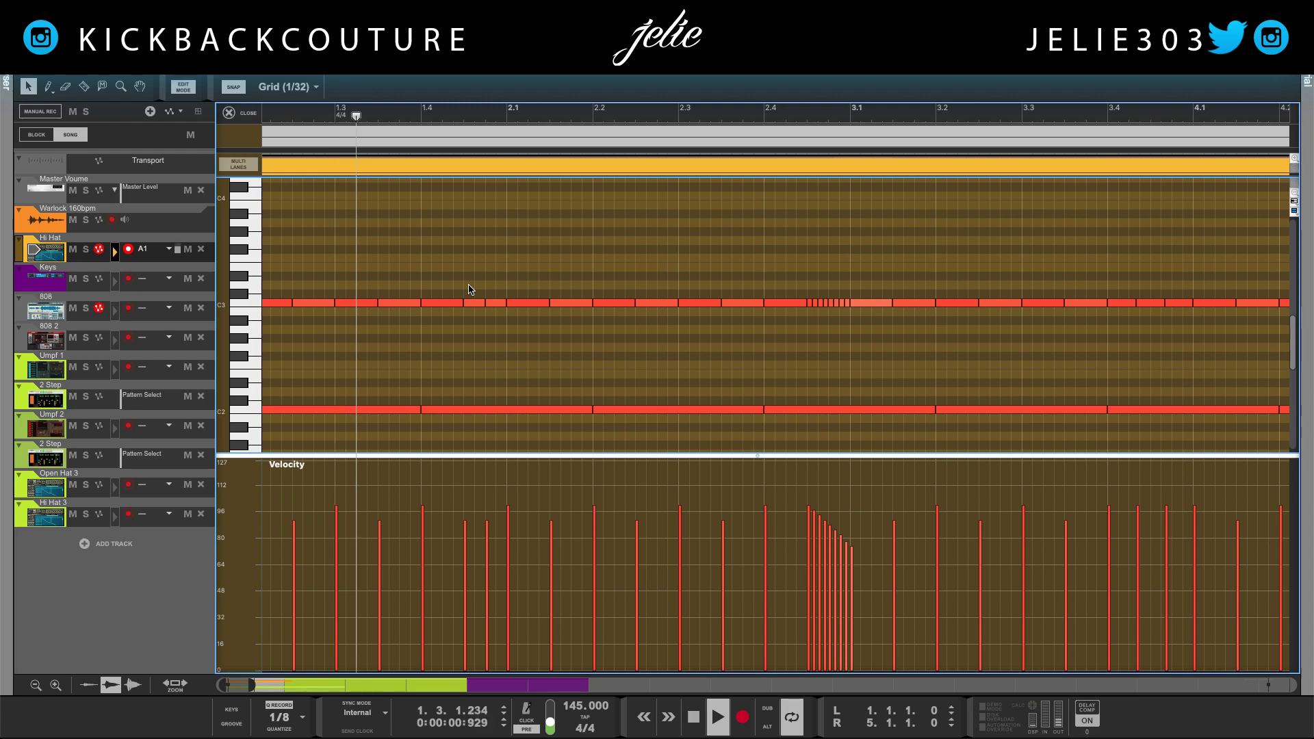
scroll(477, 294, down, 4)
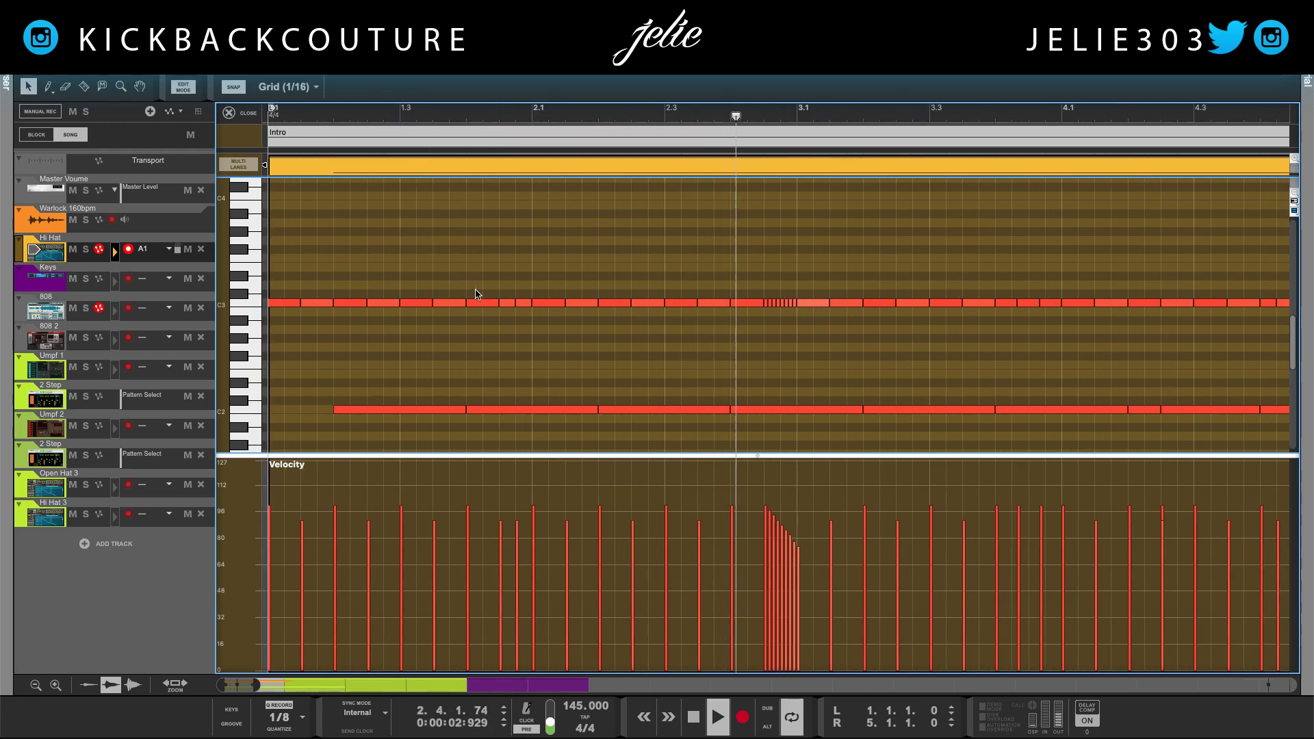
scroll(478, 293, up, 2)
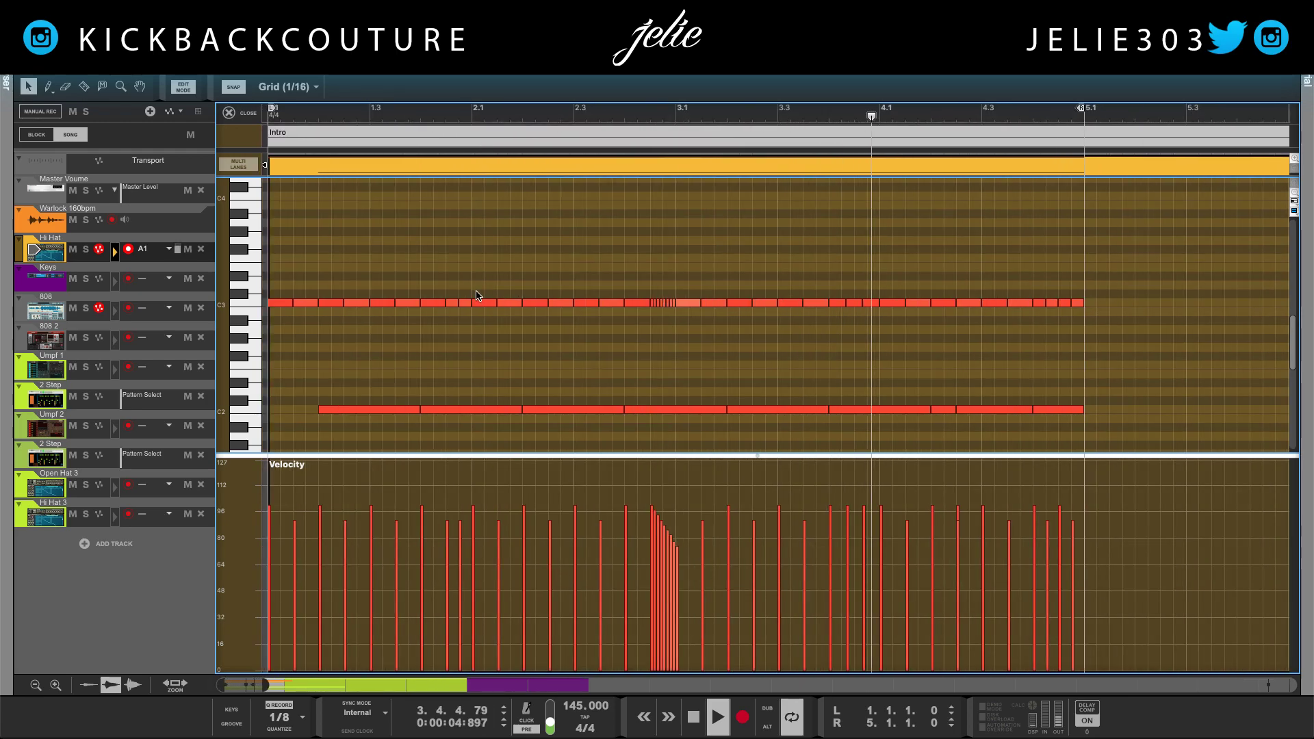
scroll(477, 291, left, 1)
scroll(478, 293, up, 1)
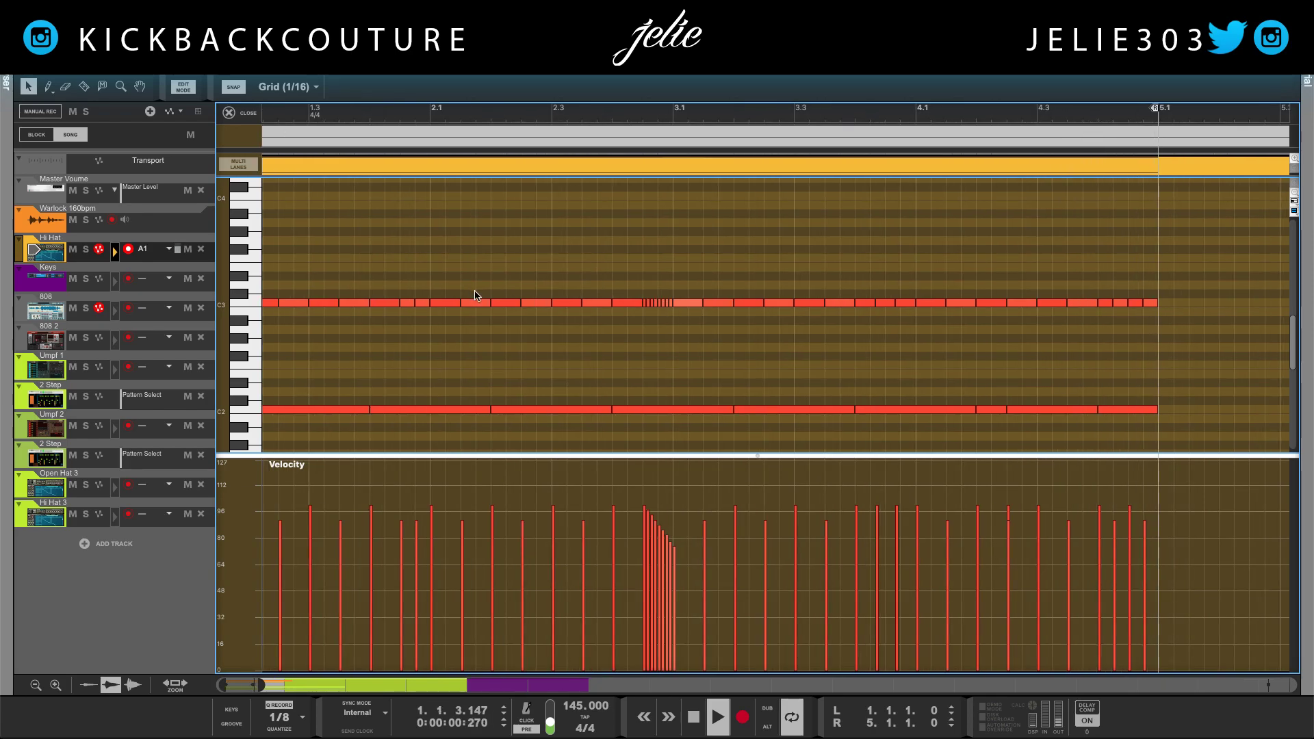